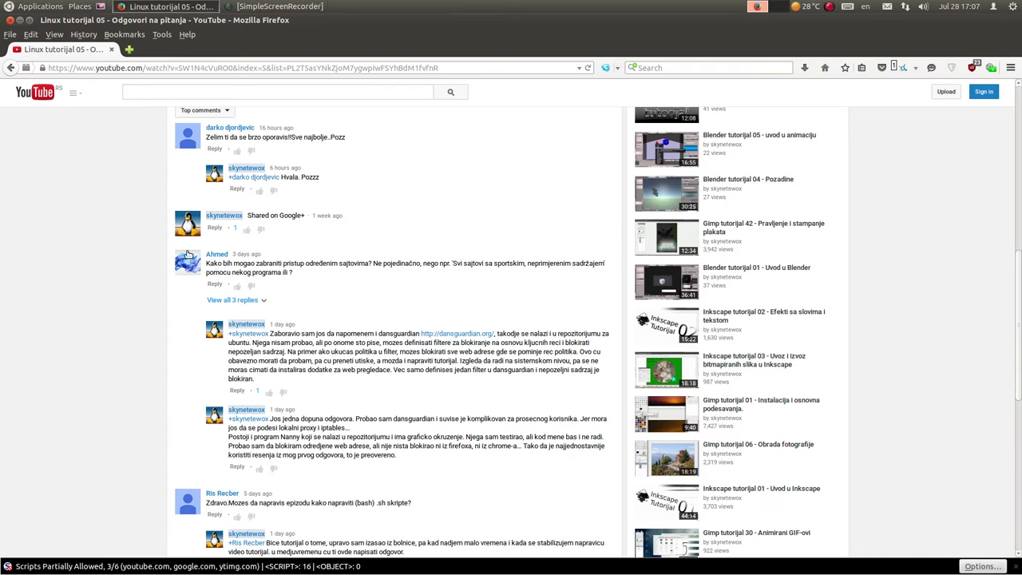
# Expand all 3 replies under the comment about blocking websites and read through them.
pyautogui.moveTo(206, 264); pyautogui.dragTo(570, 263)
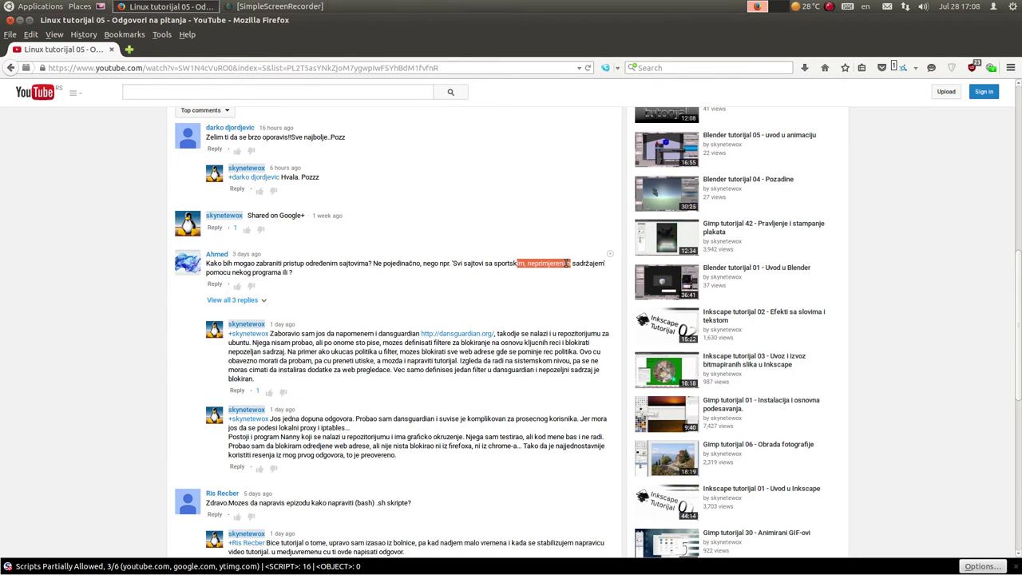
pyautogui.click(343, 262)
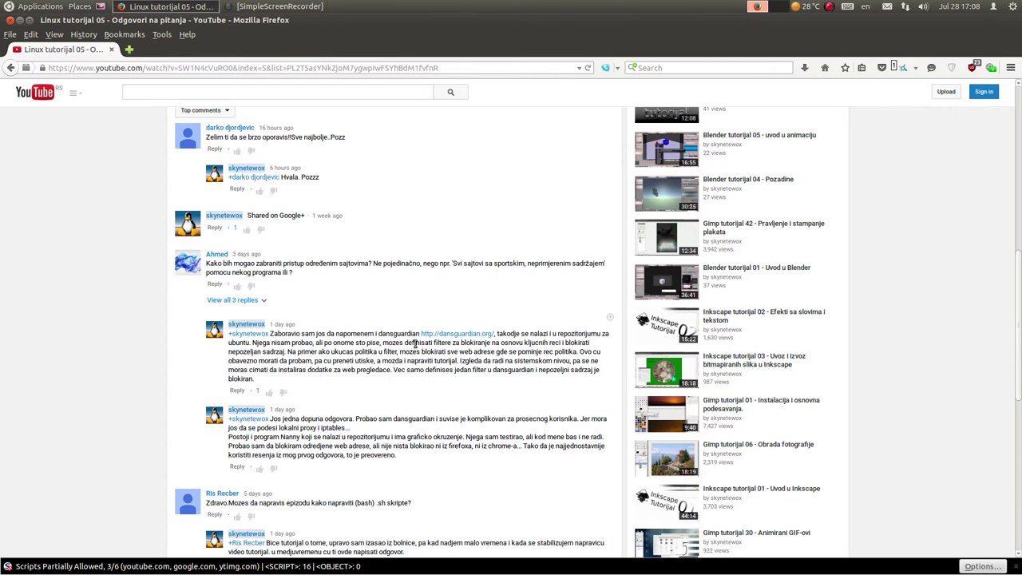
pyautogui.click(235, 300)
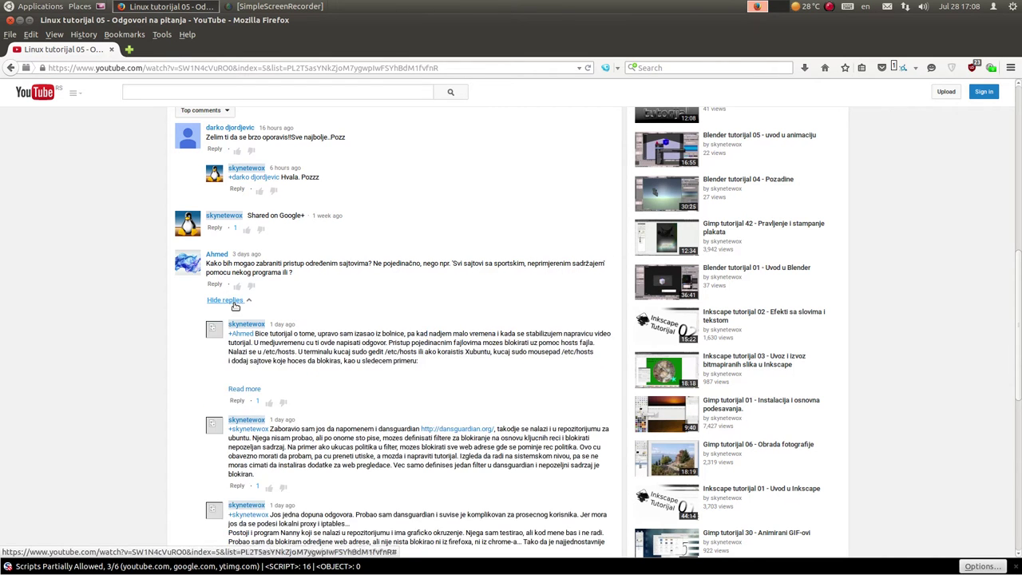
pyautogui.scroll(-2, 427, 384)
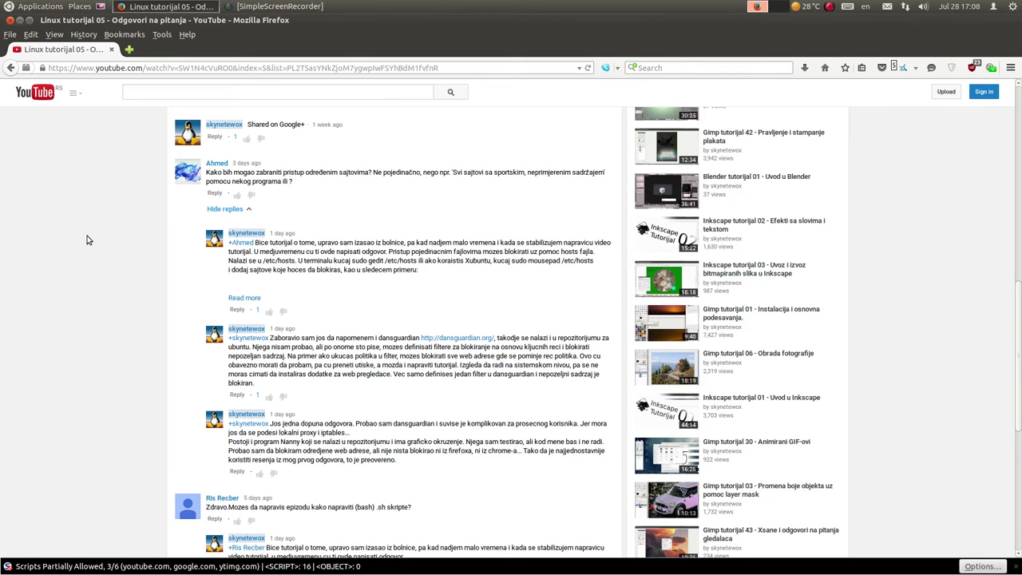
pyautogui.scroll(3, 88, 240)
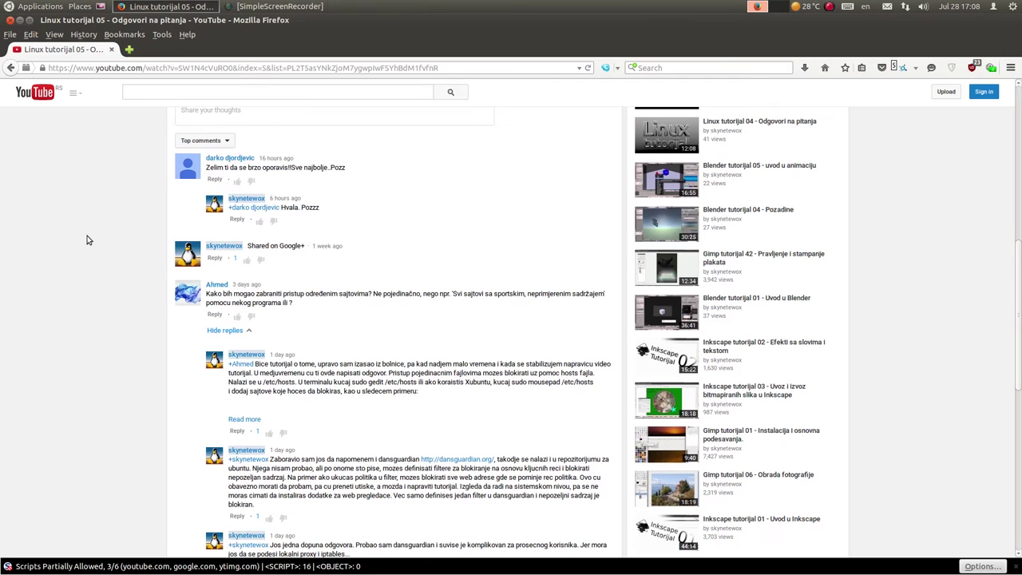
pyautogui.click(1009, 67)
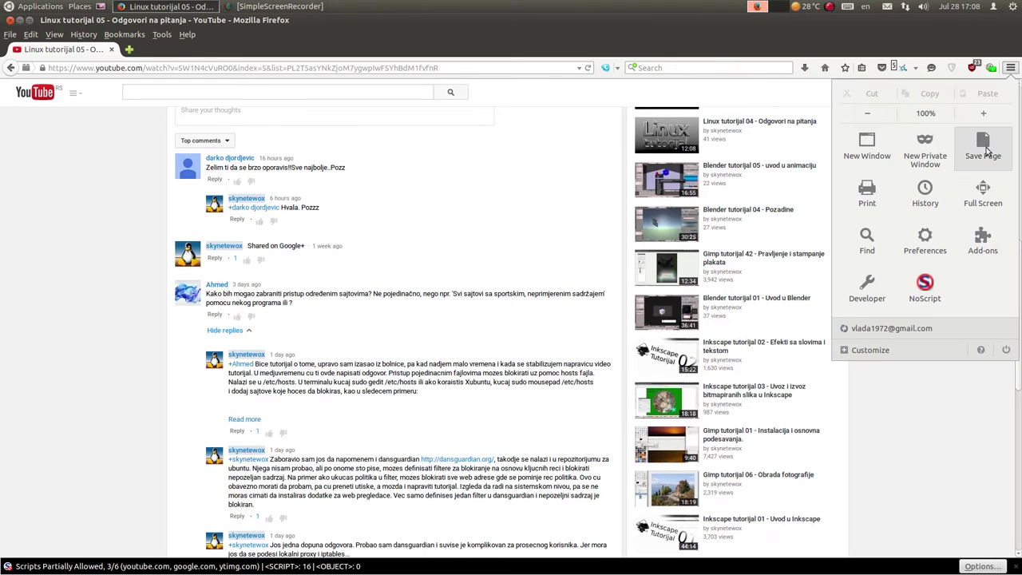
# Search the Add-ons Manager for 'procon latte'.
pyautogui.click(982, 240)
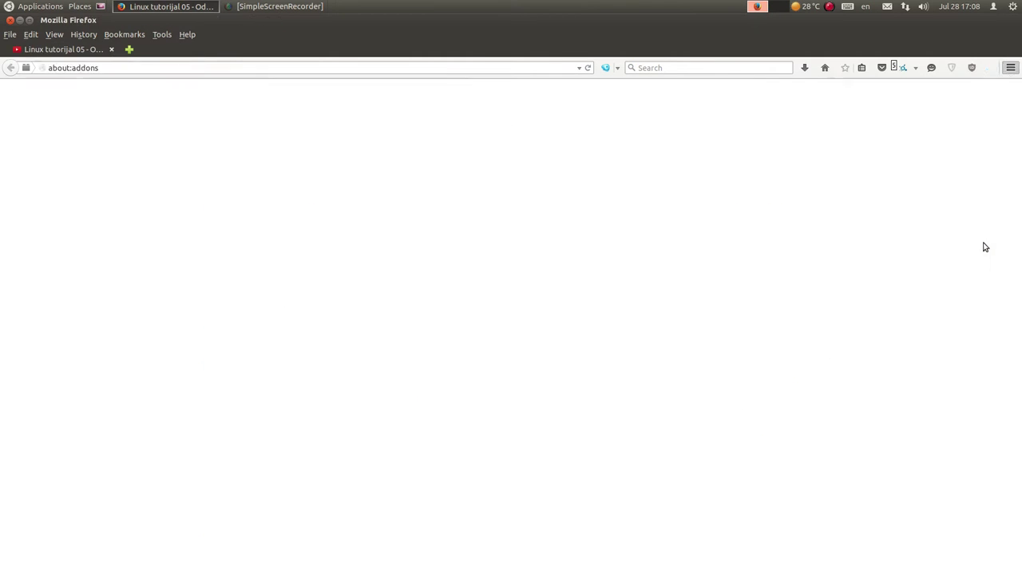
pyautogui.click(878, 98)
pyautogui.write('procon l')
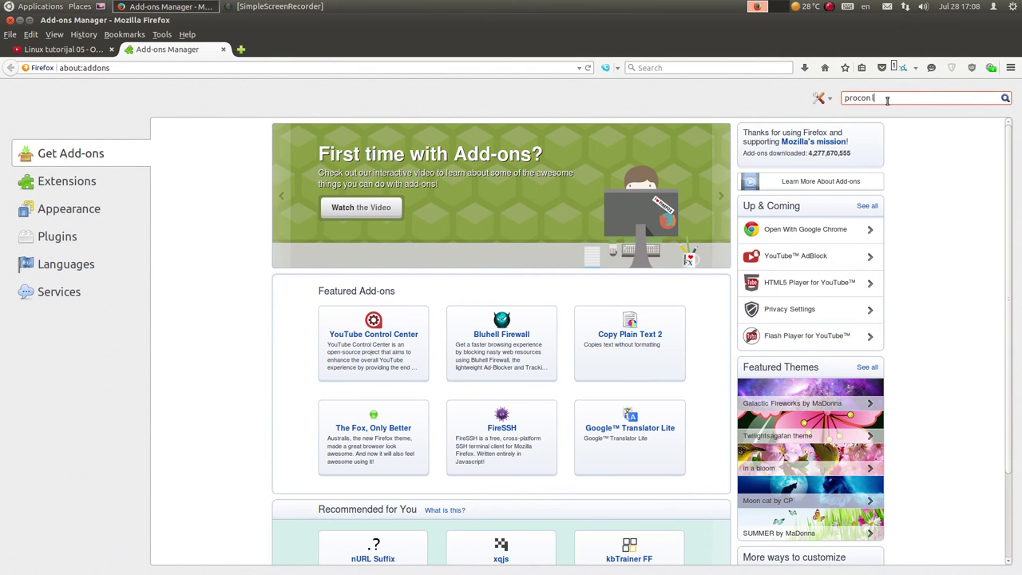
pyautogui.write('atte')
pyautogui.press('Return')
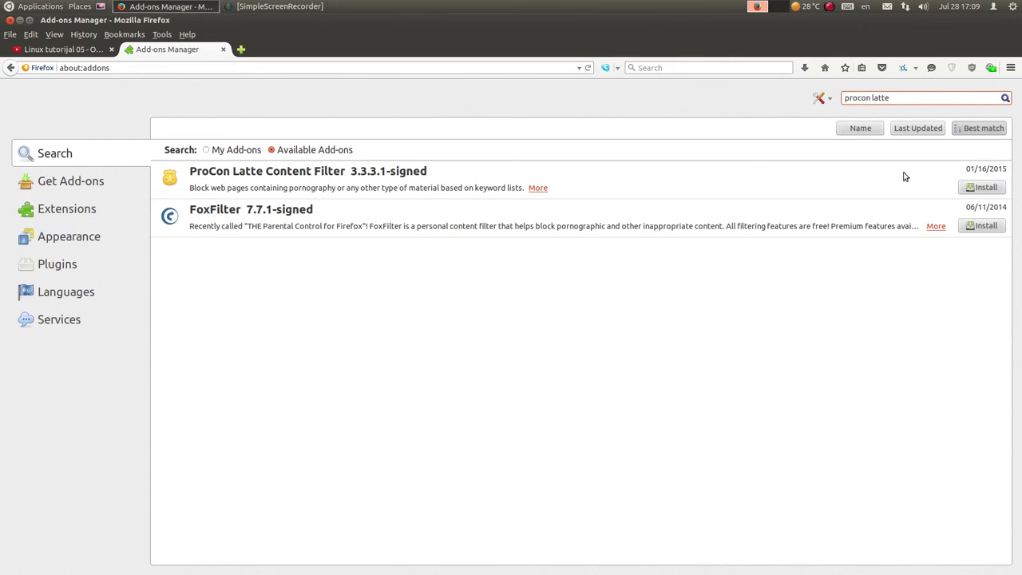
# Install ProCon Latte Content Filter, accepting the license, and restart Firefox.
pyautogui.click(986, 190)
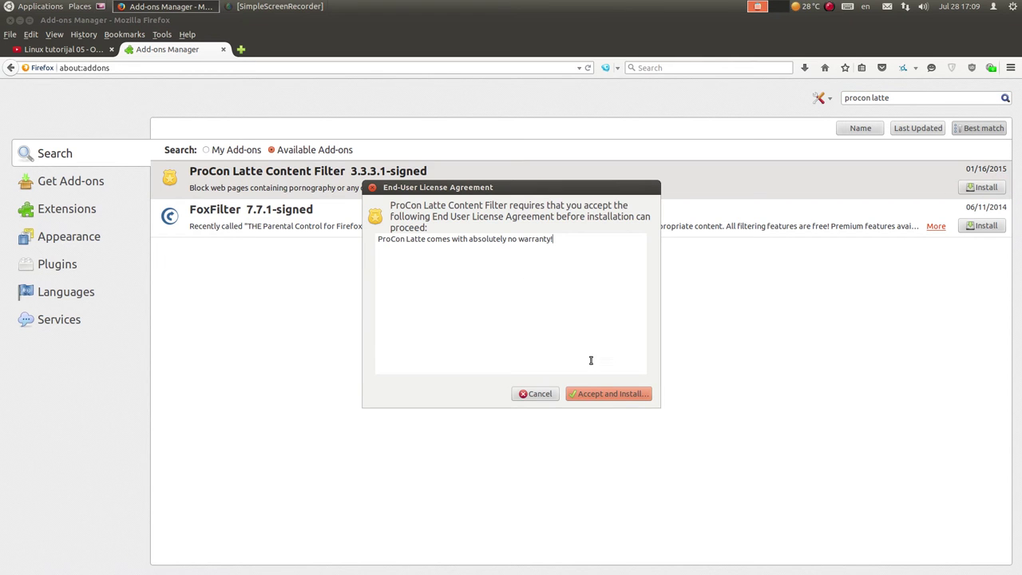
pyautogui.click(609, 395)
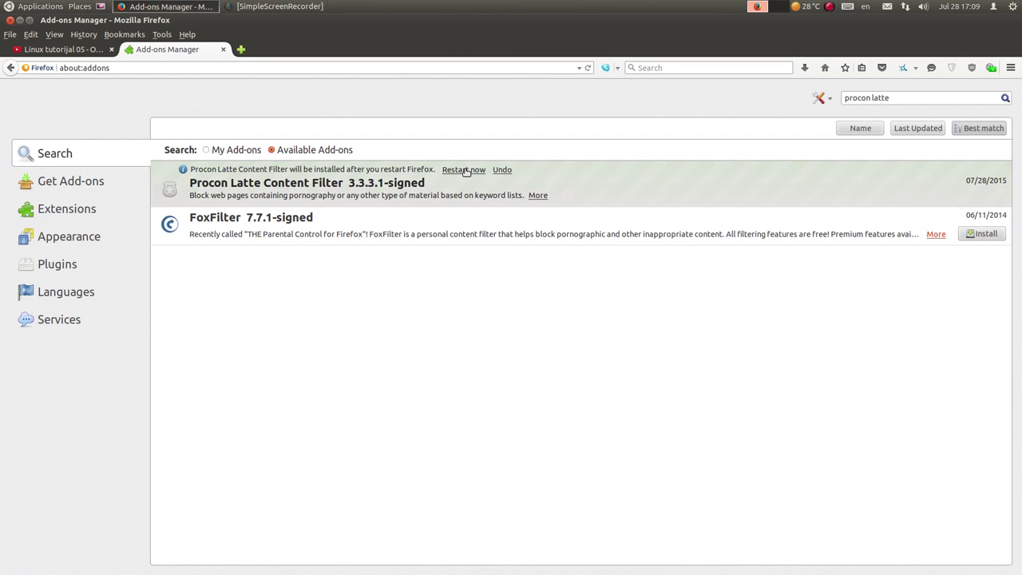
pyautogui.click(467, 170)
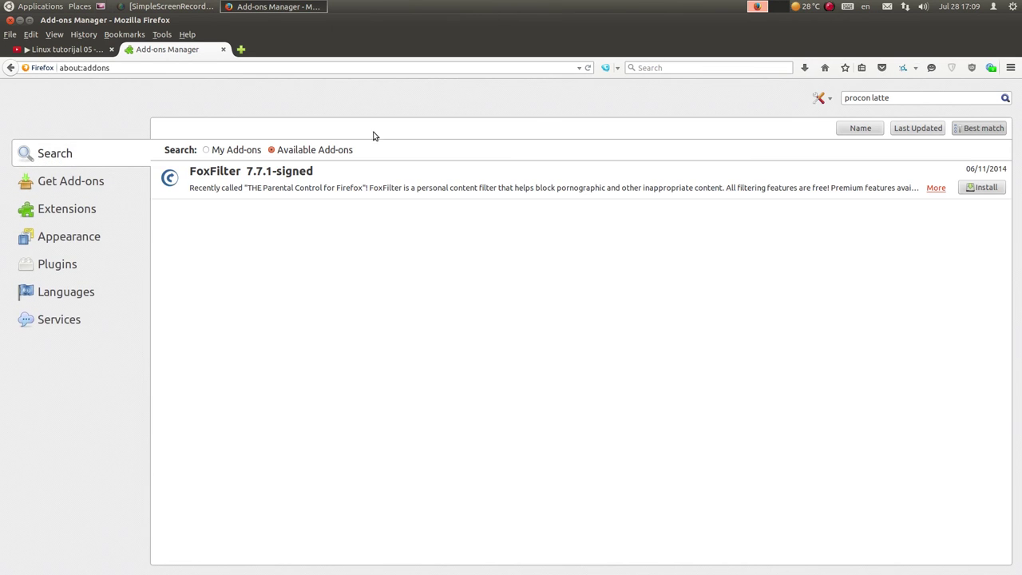
pyautogui.click(153, 35)
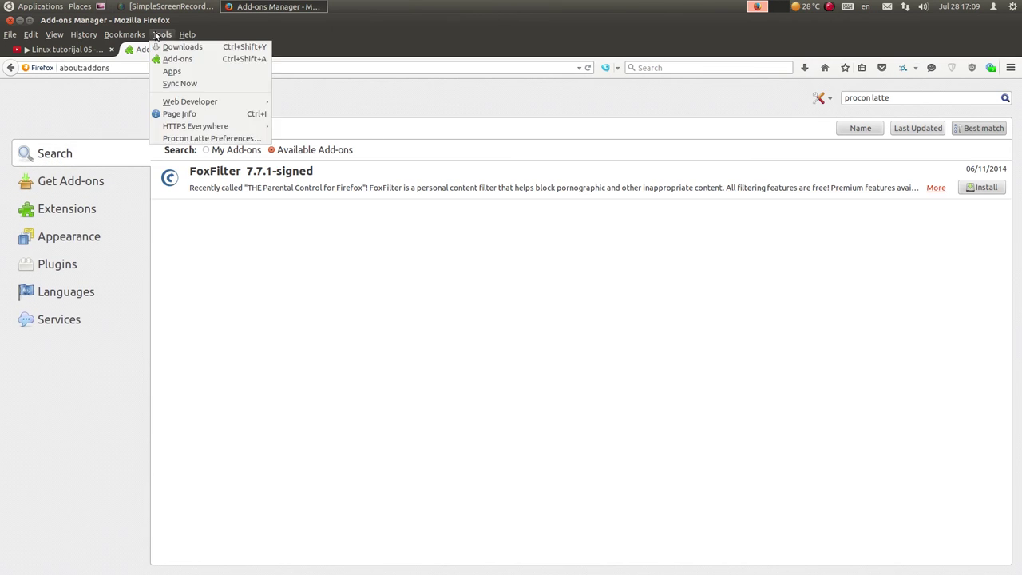
# Open ProCon Latte Preferences and go to the Blacklist's Blocked Words list.
pyautogui.click(213, 141)
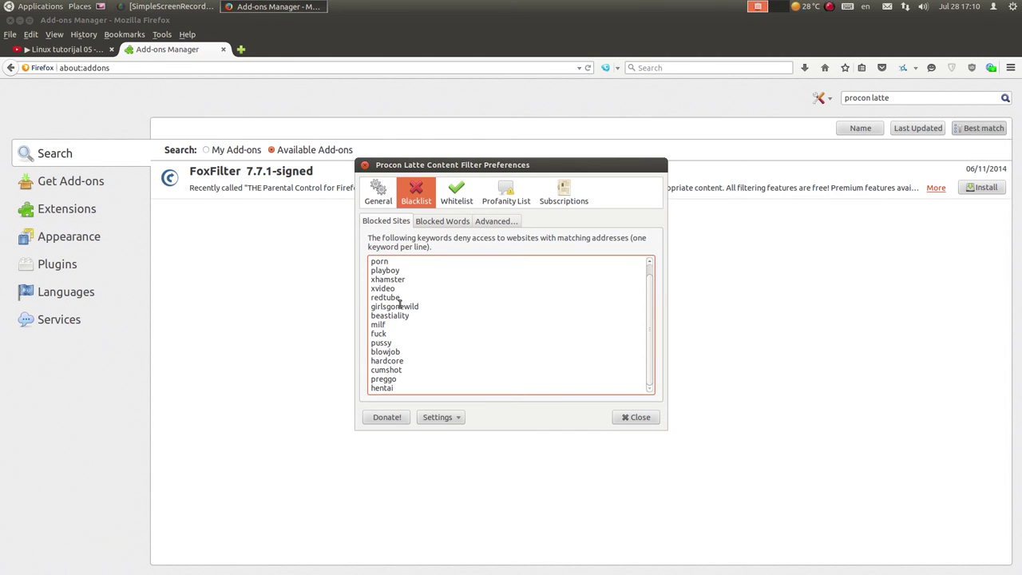
pyautogui.click(438, 221)
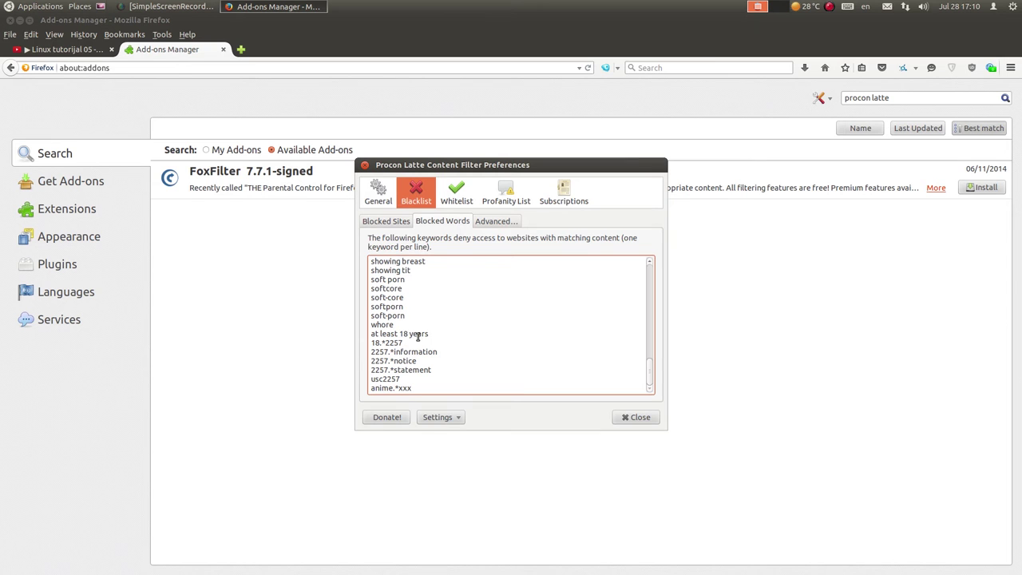
pyautogui.scroll(5, 417, 323)
pyautogui.scroll(10, 419, 318)
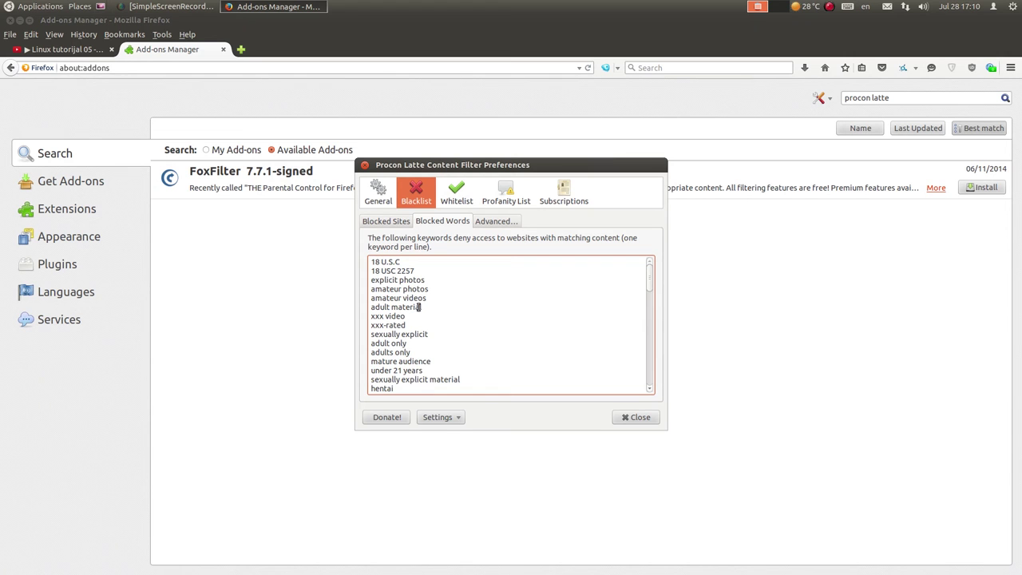
pyautogui.scroll(-12, 407, 319)
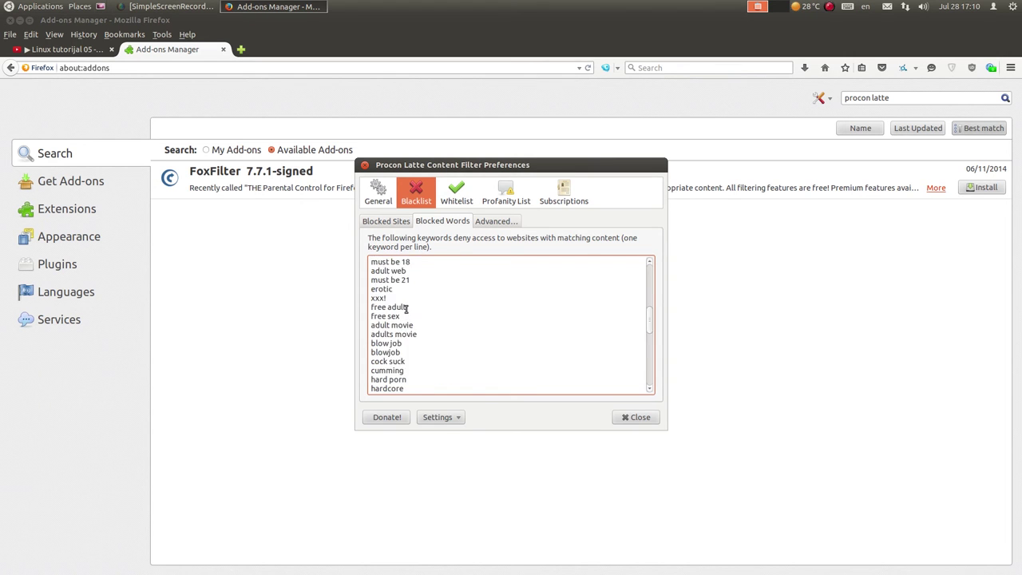
pyautogui.click(456, 198)
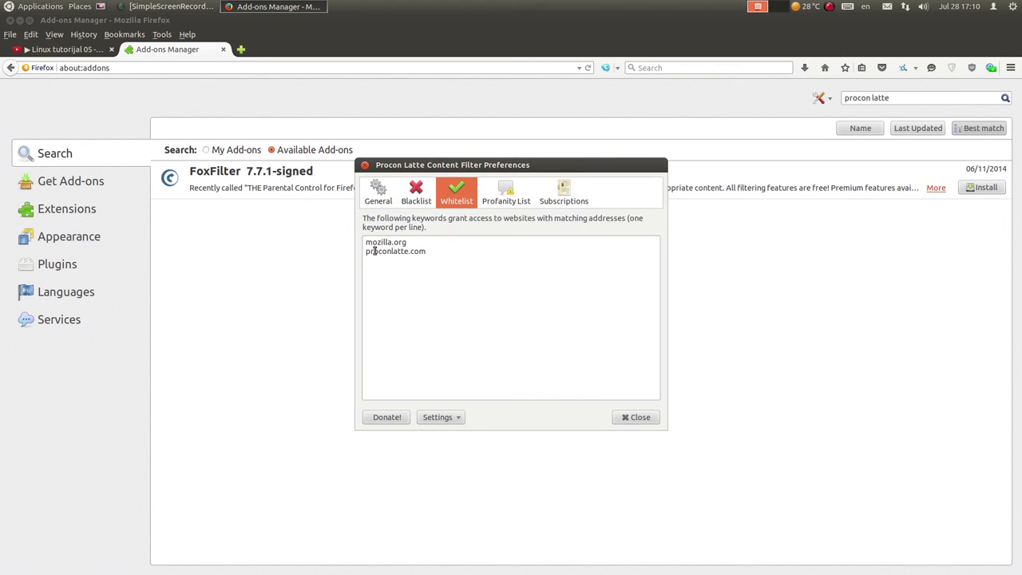
pyautogui.click(416, 192)
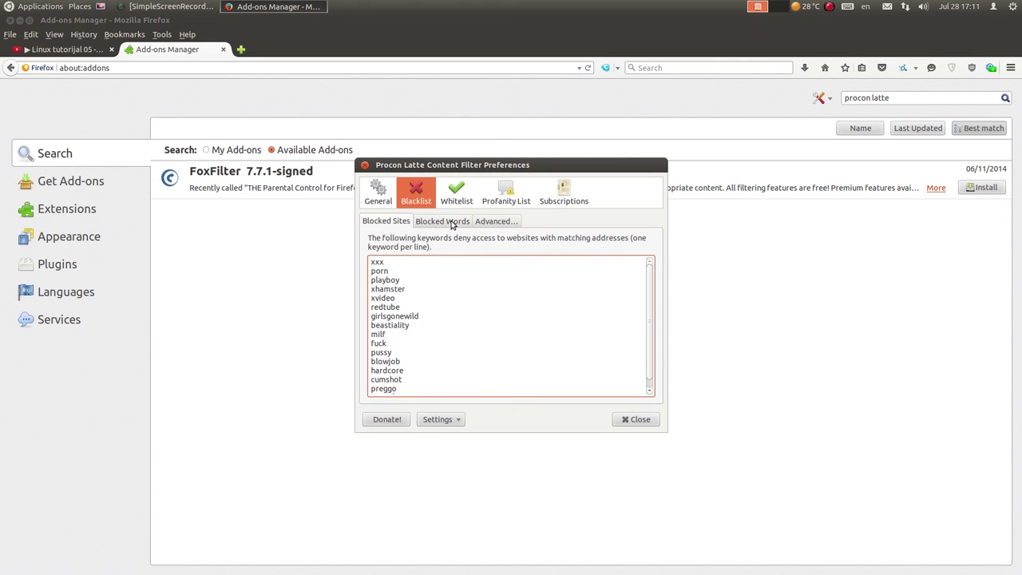
pyautogui.click(452, 222)
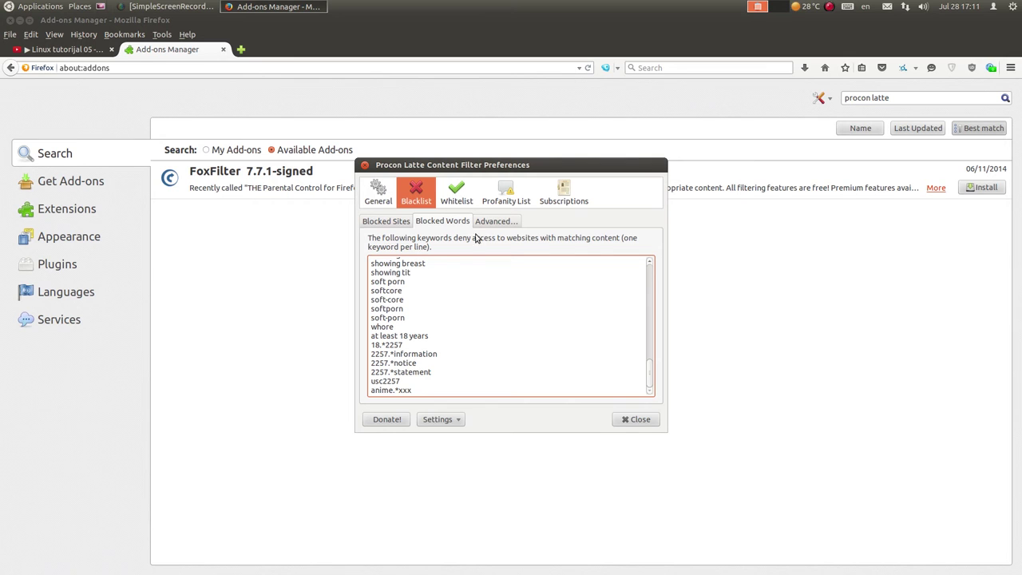
# Add 'politika' on a new line at the end of the blocked words list.
pyautogui.press('Return')
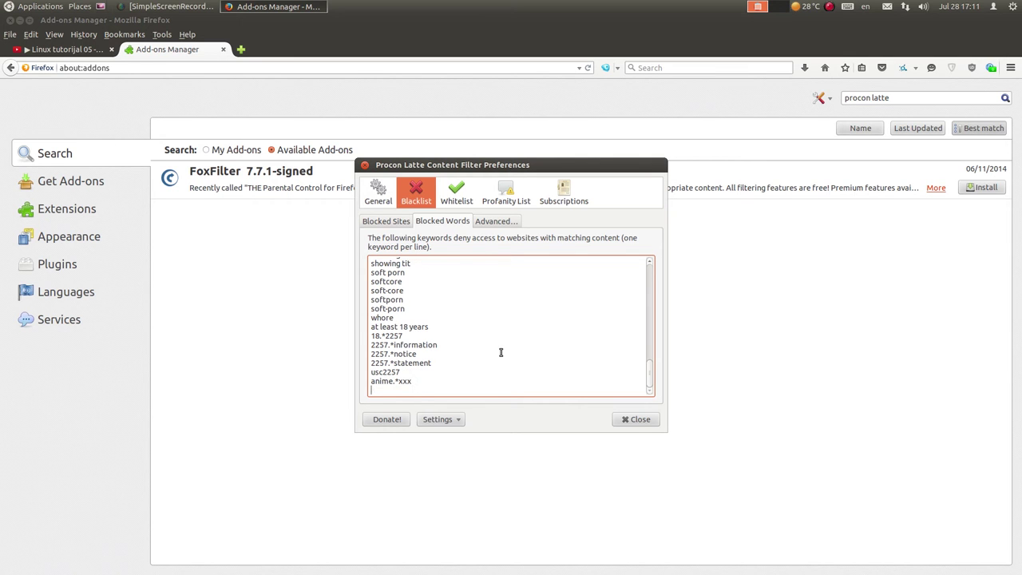
pyautogui.write('politika')
pyautogui.click(451, 420)
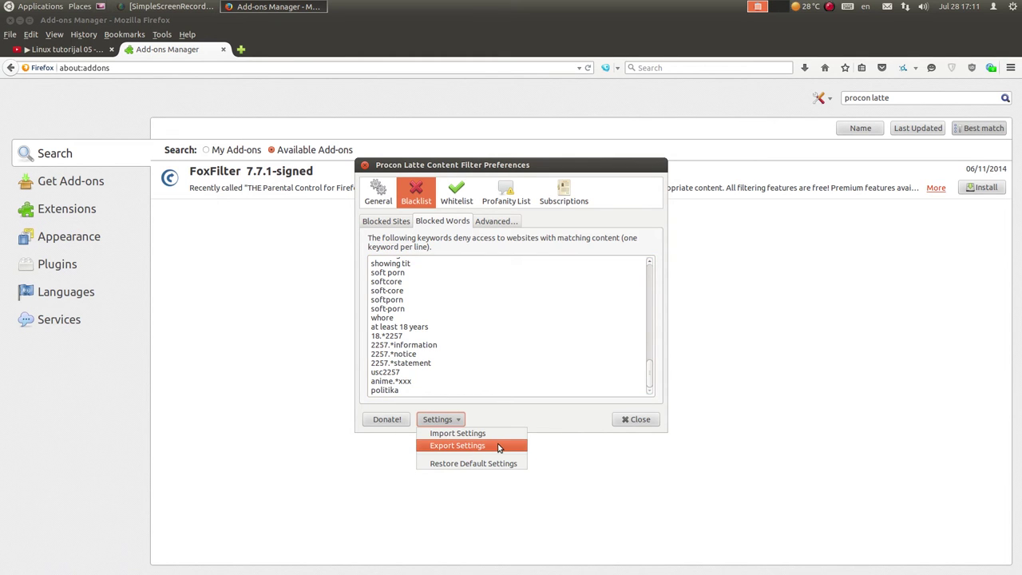
pyautogui.click(555, 391)
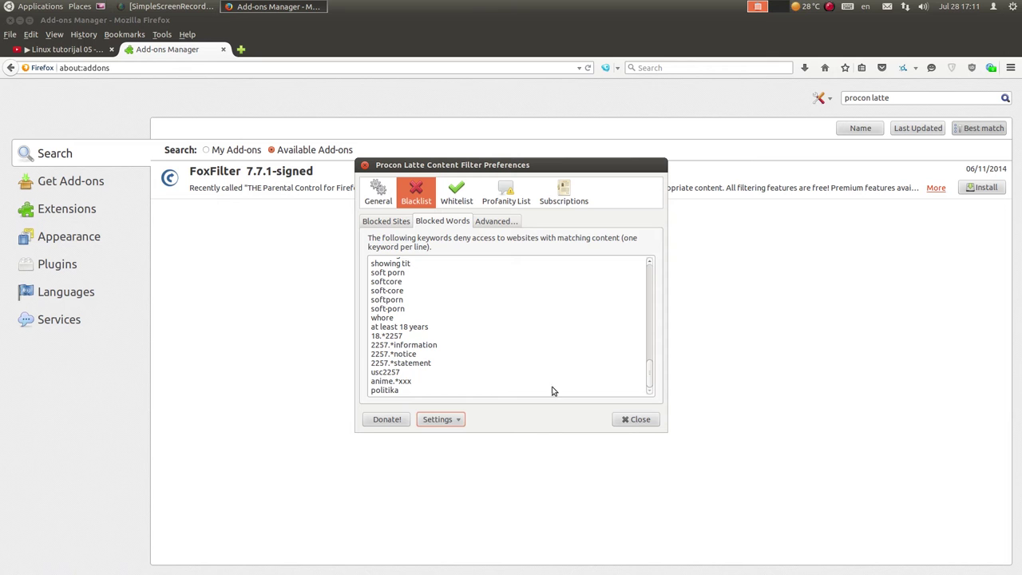
pyautogui.click(496, 222)
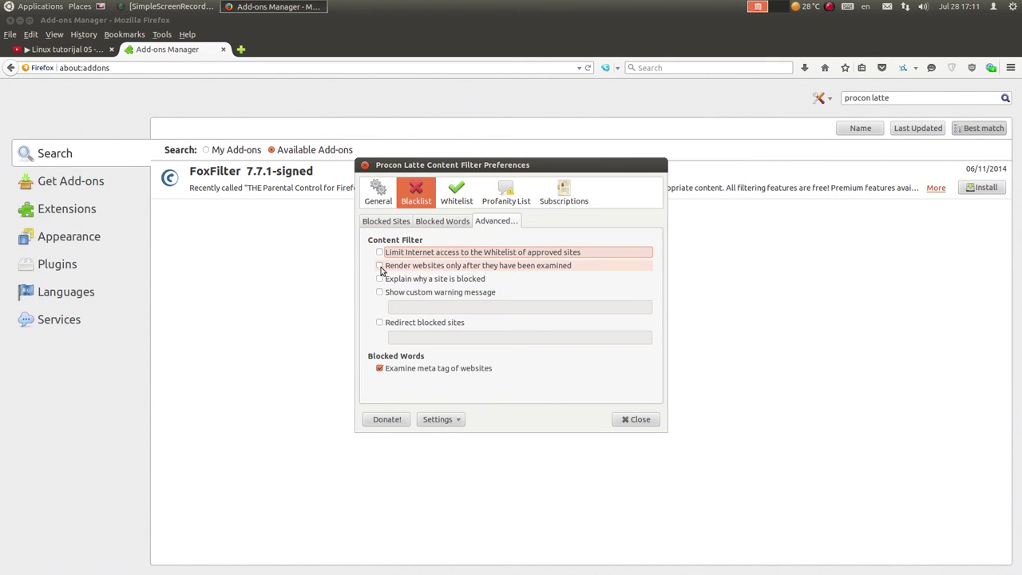
# Enable 'Render websites only after examined' and the custom warning message 'Cenzurisano'.
pyautogui.click(380, 265)
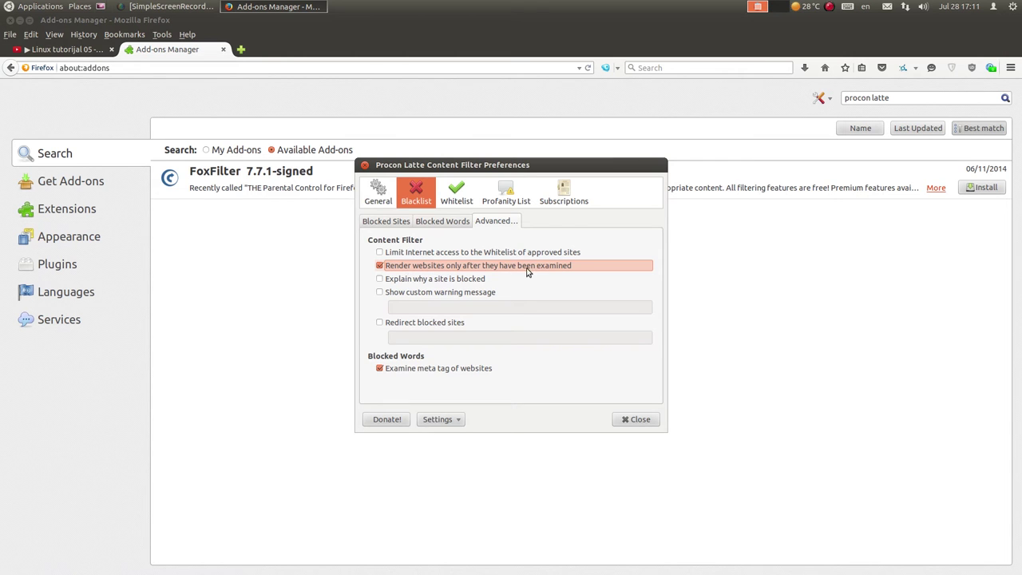
pyautogui.click(380, 280)
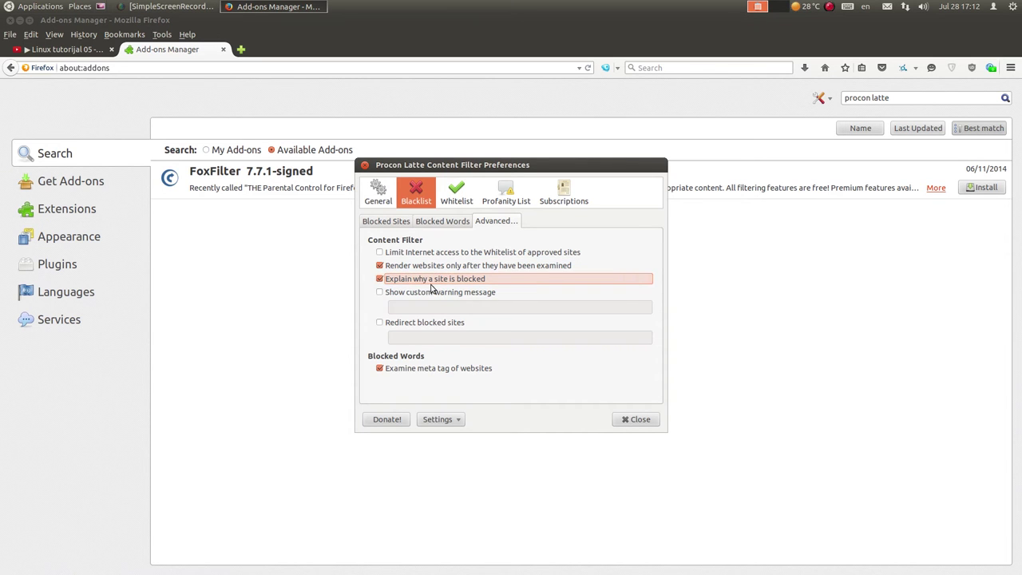
pyautogui.click(380, 279)
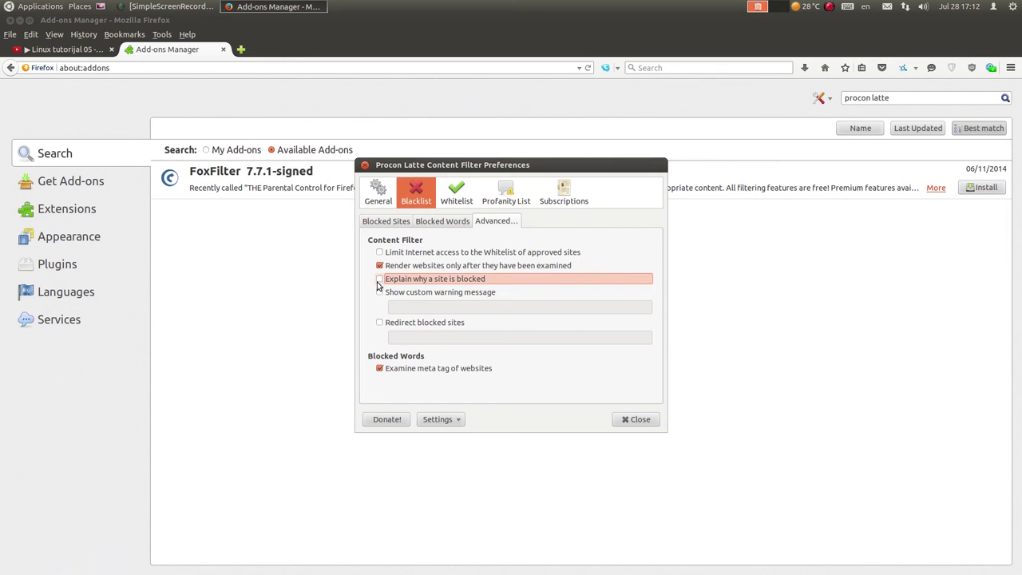
pyautogui.click(380, 292)
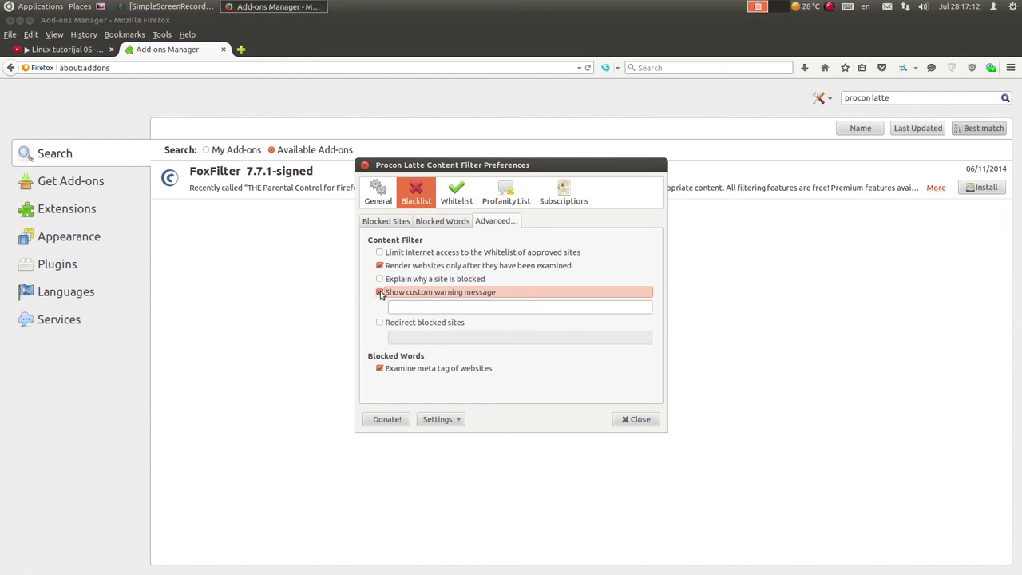
pyautogui.click(421, 306)
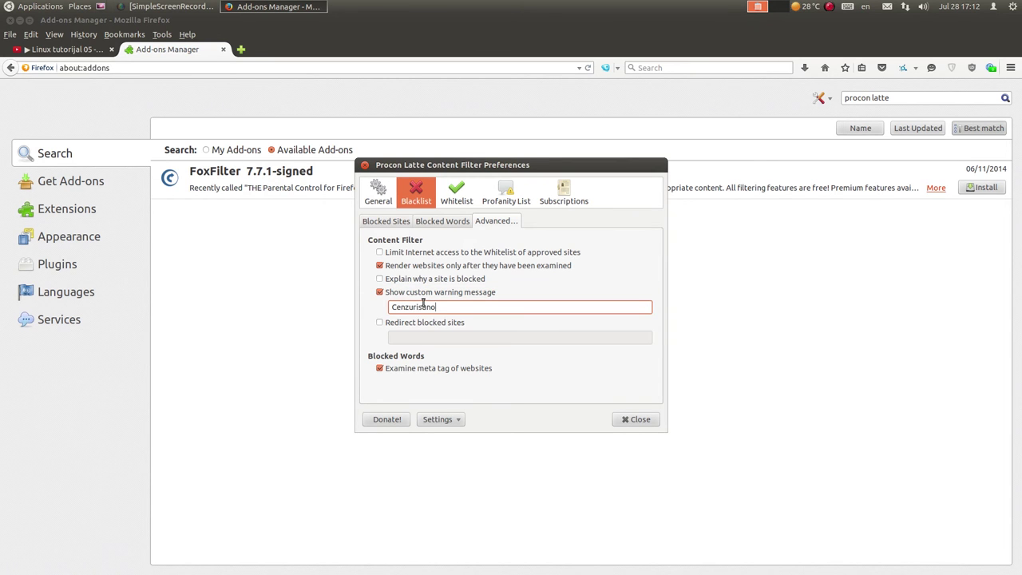
# Leave the Redirect option for blocked sites unchecked.
pyautogui.click(380, 323)
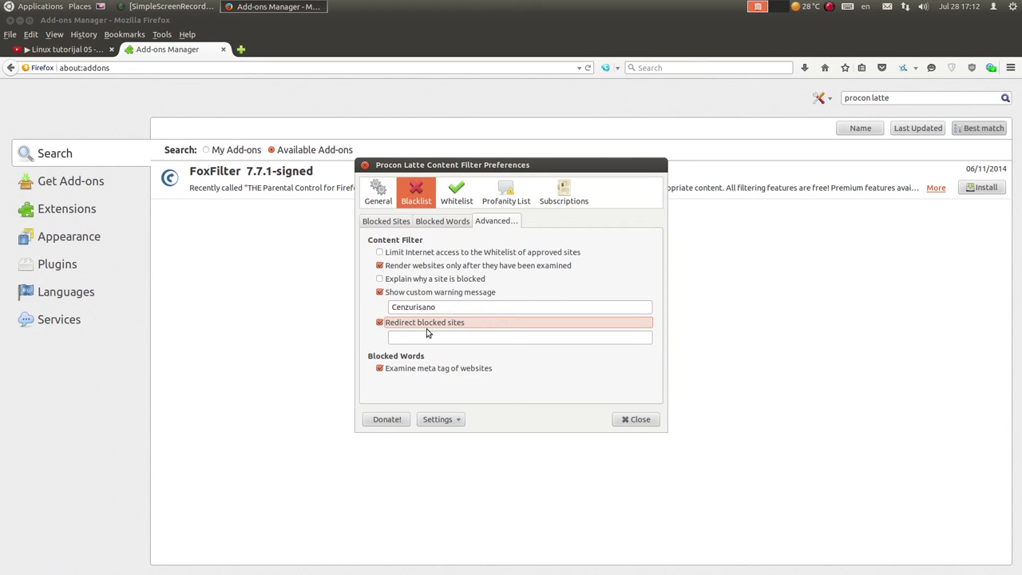
pyautogui.click(422, 337)
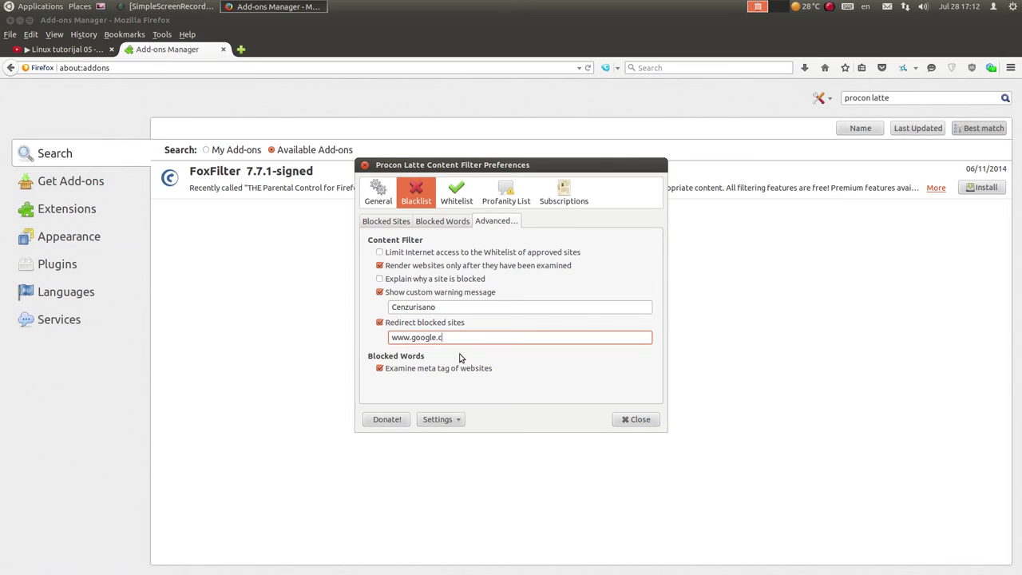
pyautogui.click(379, 322)
pyautogui.click(379, 322)
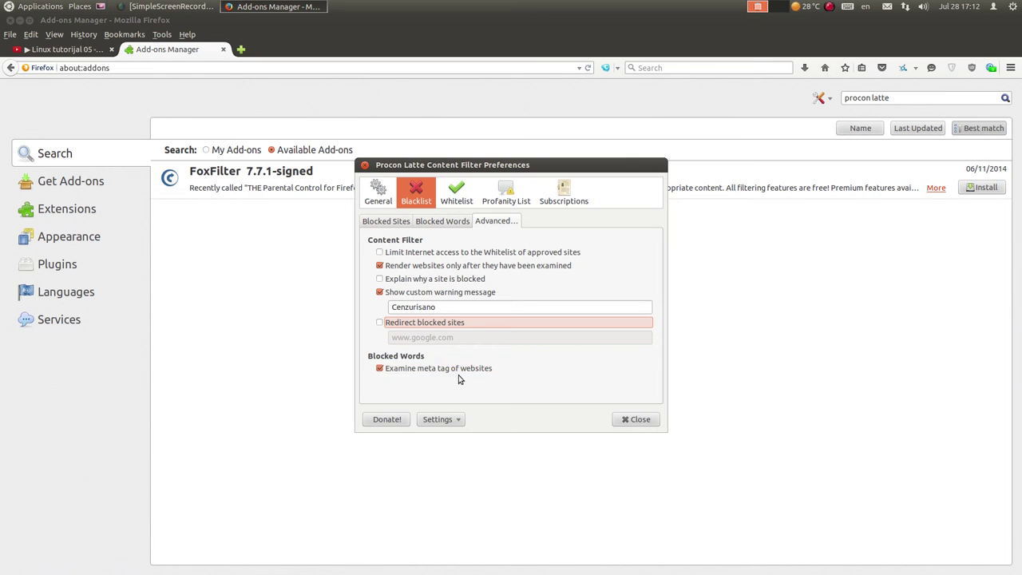
pyautogui.click(431, 223)
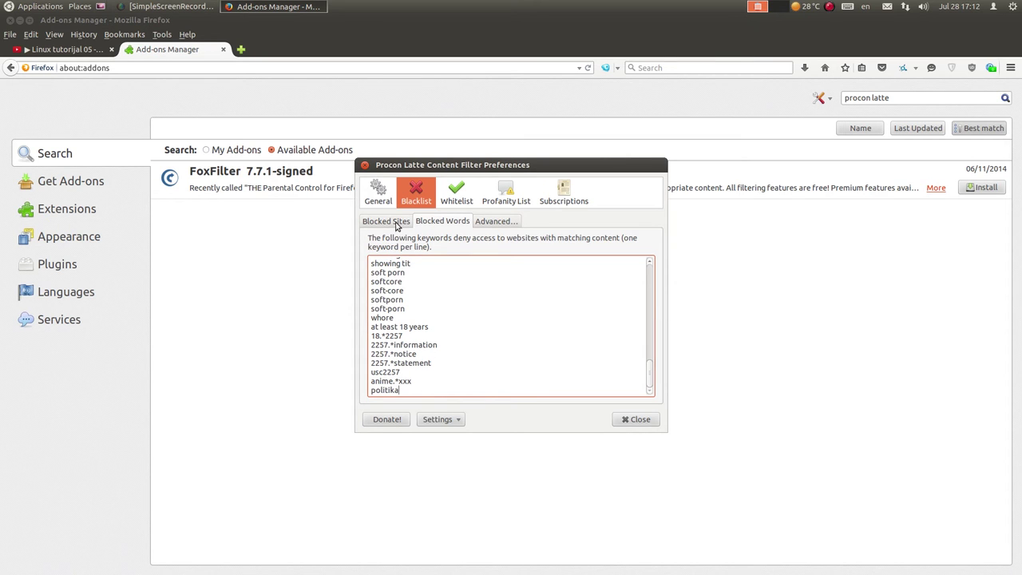
# Review the censored words in the Profanity List.
pyautogui.click(505, 196)
pyautogui.scroll(-5, 415, 321)
pyautogui.scroll(5, 438, 348)
pyautogui.moveTo(367, 261); pyautogui.dragTo(368, 233)
pyautogui.click(420, 232)
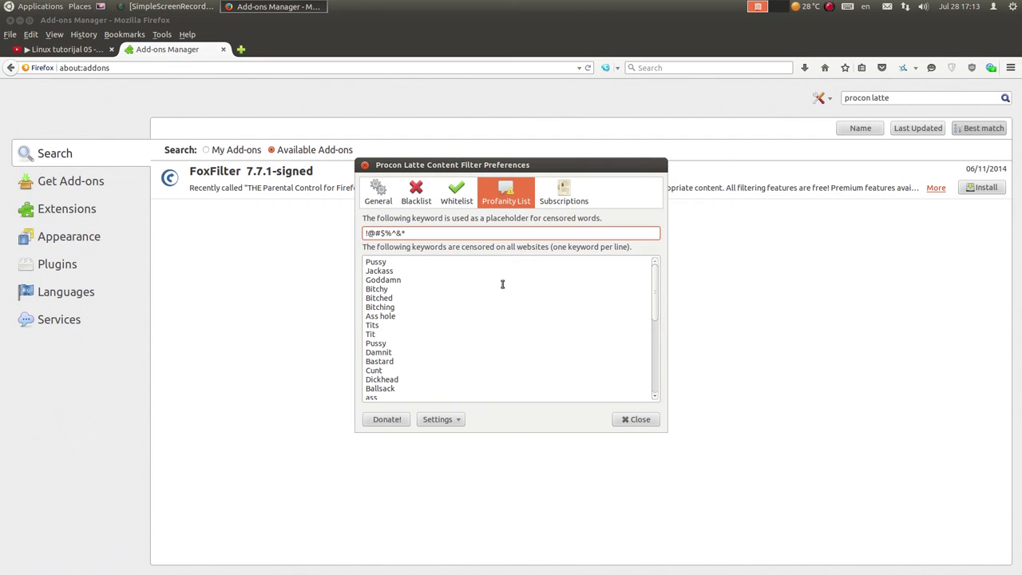
# Confirm 'politika' is in Blocked Words and close the ProCon Latte preferences.
pyautogui.click(410, 199)
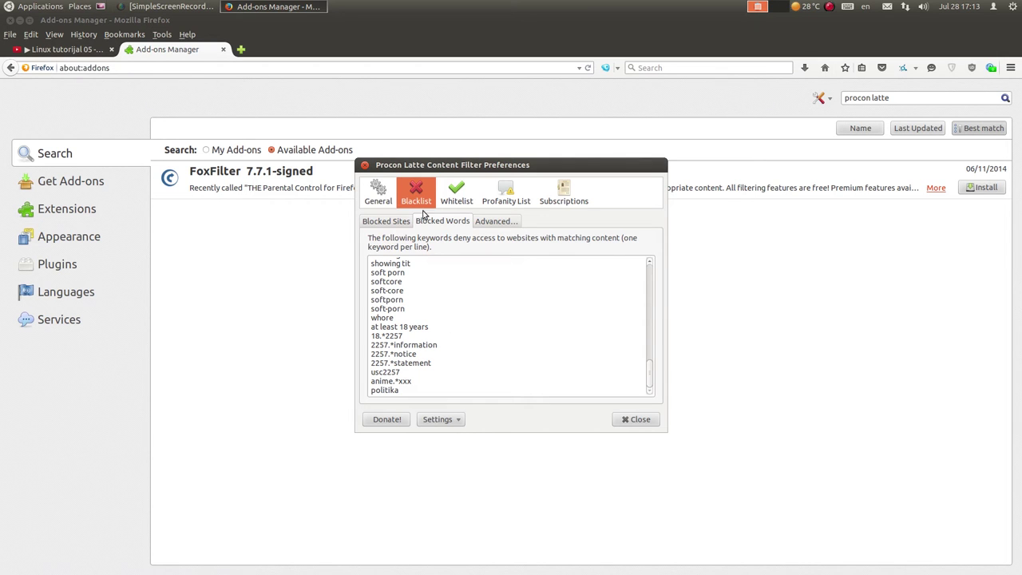
pyautogui.moveTo(411, 388); pyautogui.dragTo(301, 392)
pyautogui.click(466, 371)
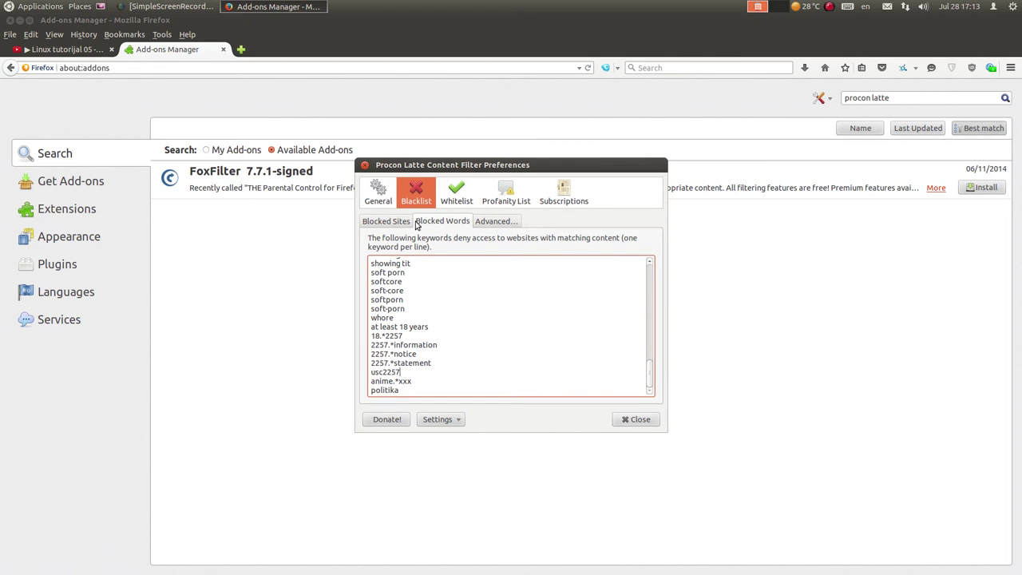
pyautogui.click(638, 420)
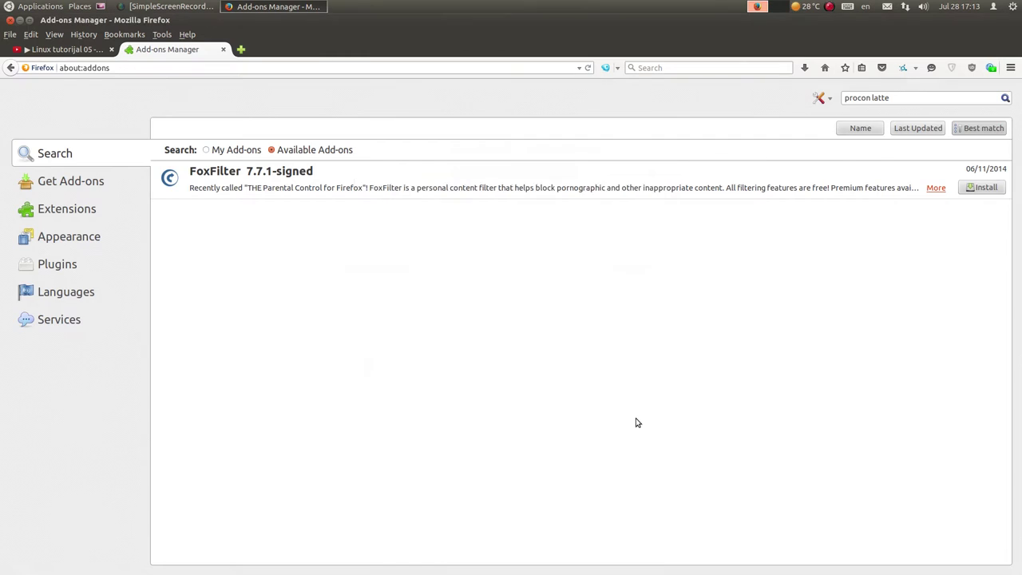
pyautogui.hotkey('ctrl', 't')
# Search the web for 'politika' and see the results blocked by the Cenzurisano warning.
pyautogui.write('politika')
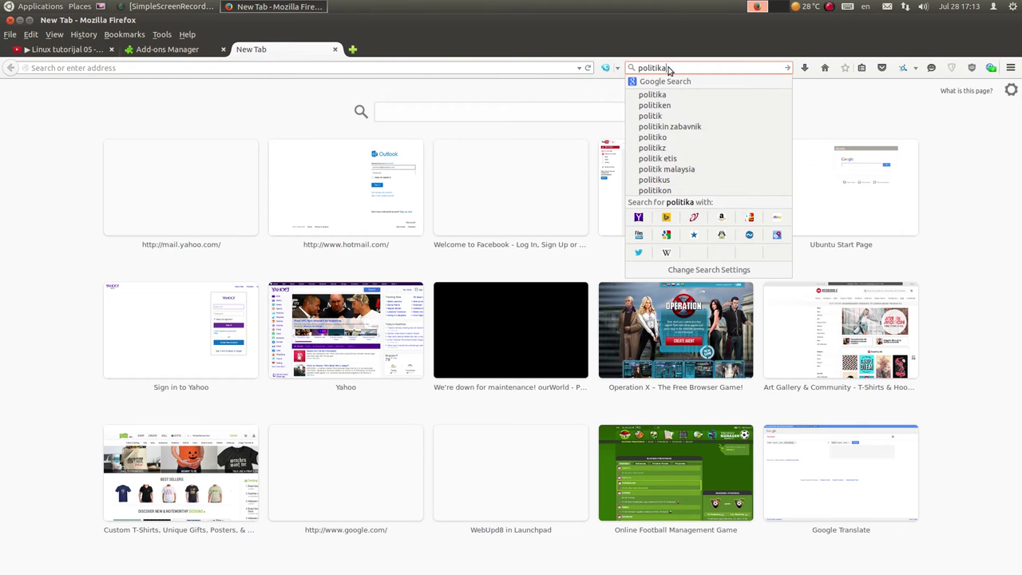
pyautogui.press('Return')
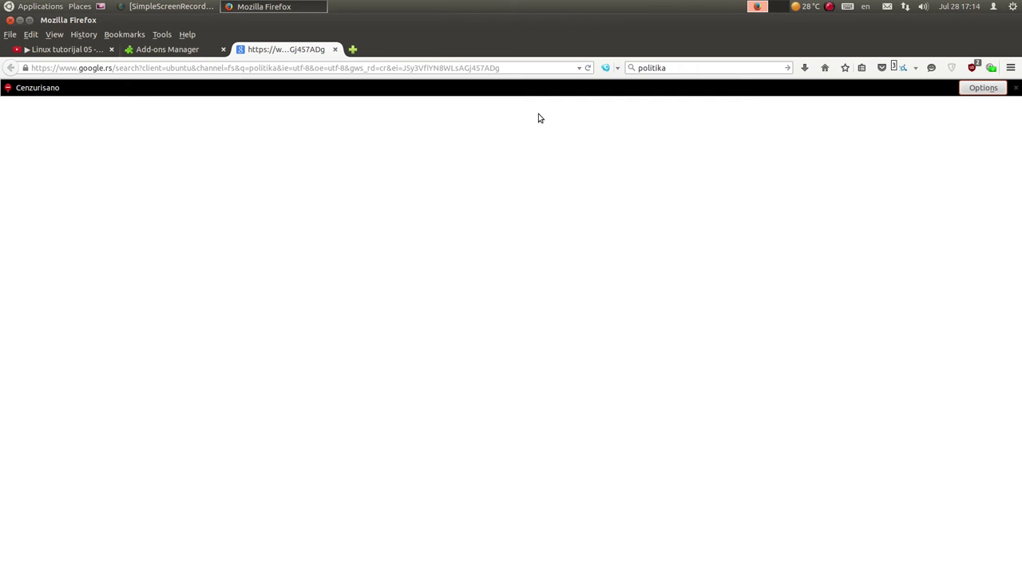
pyautogui.click(983, 89)
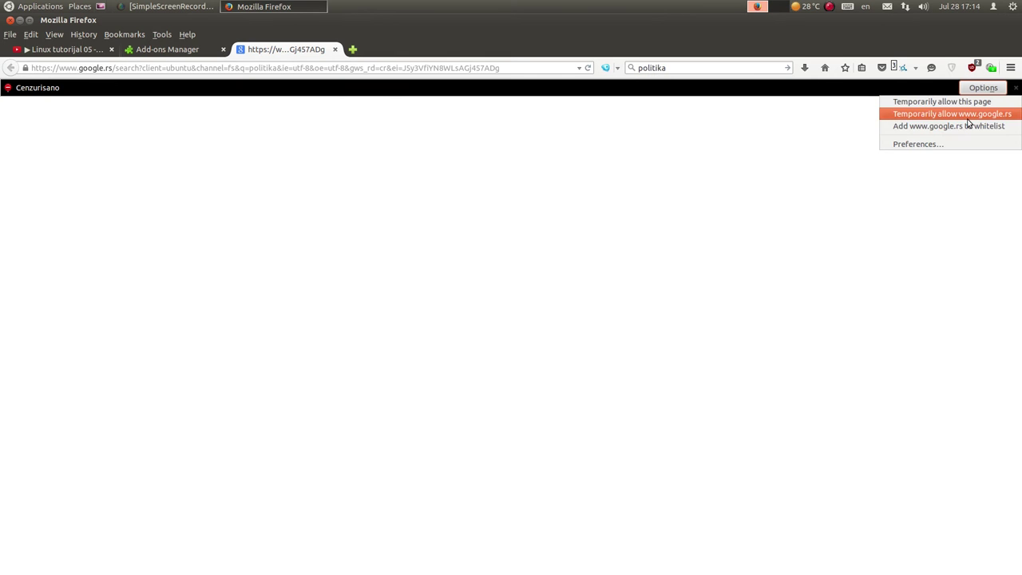
# Set a protection password for ProCon Latte, entering and retyping it.
pyautogui.click(931, 145)
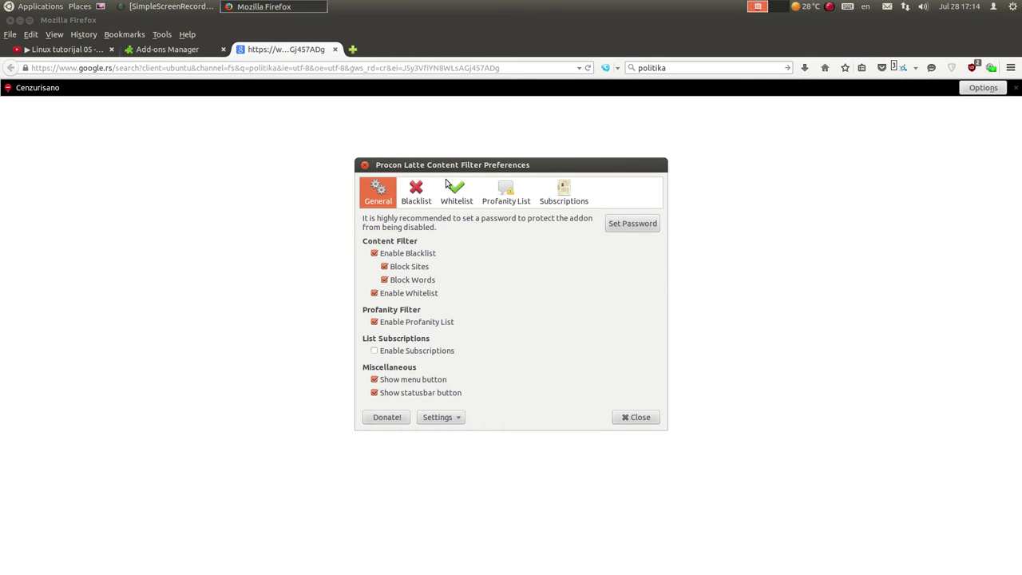
pyautogui.click(632, 224)
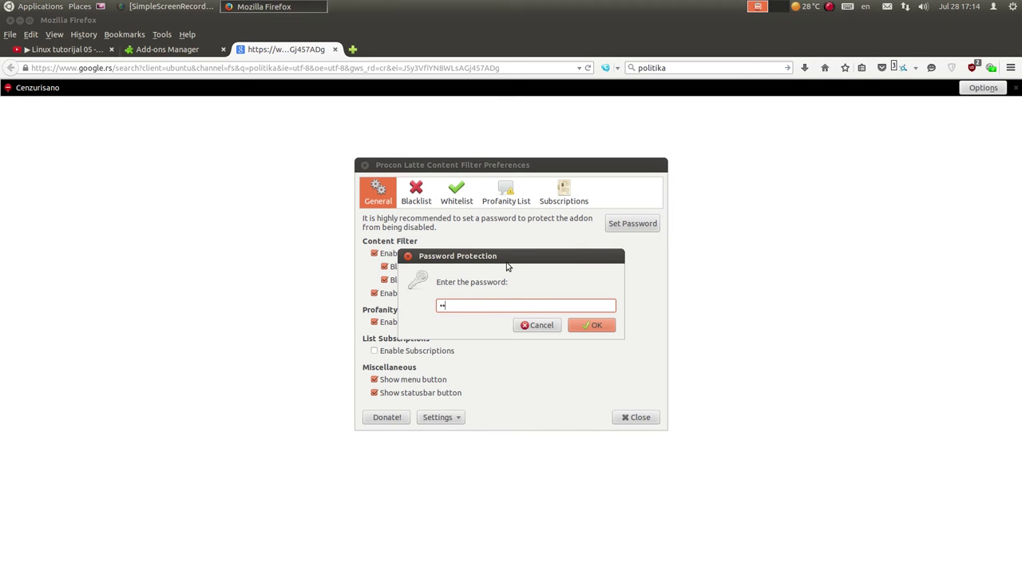
pyautogui.press('Return')
pyautogui.write('••••')
pyautogui.press('Return')
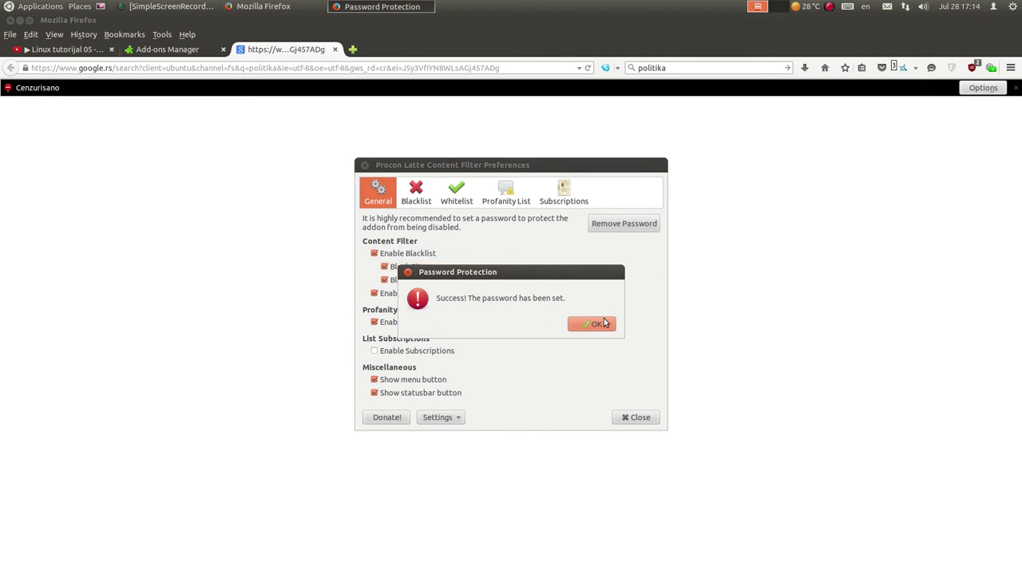
pyautogui.click(603, 321)
# Close the ProCon Latte preferences and return to the blocked politika results page.
pyautogui.click(640, 417)
pyautogui.click(983, 87)
pyautogui.click(941, 108)
pyautogui.click(534, 323)
pyautogui.click(990, 91)
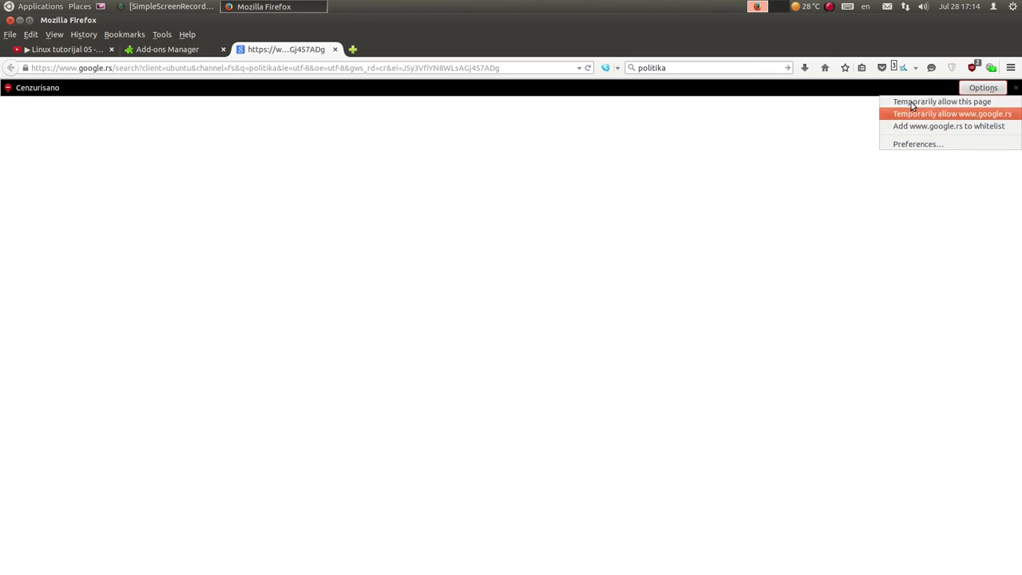
pyautogui.click(911, 103)
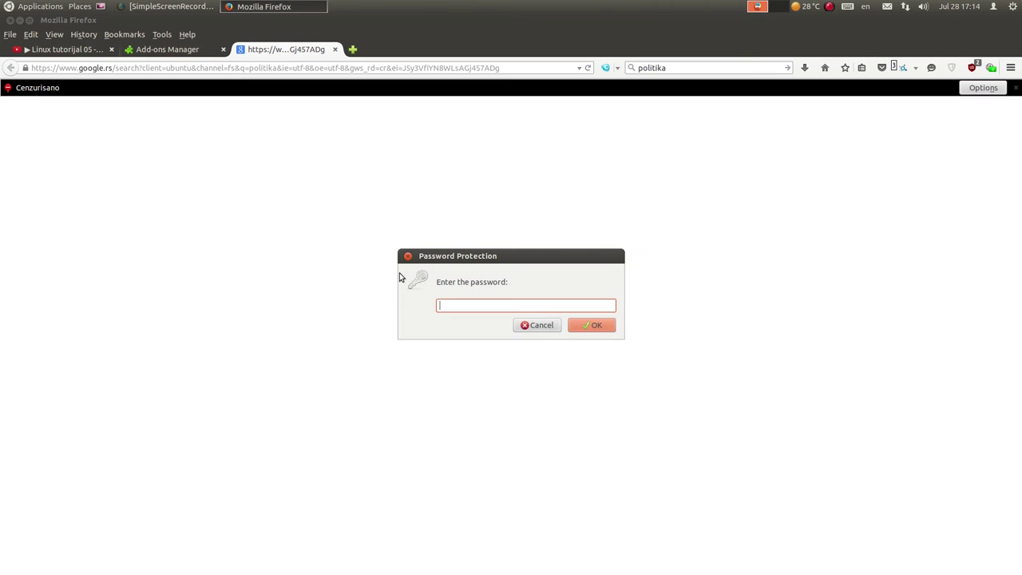
pyautogui.click(541, 326)
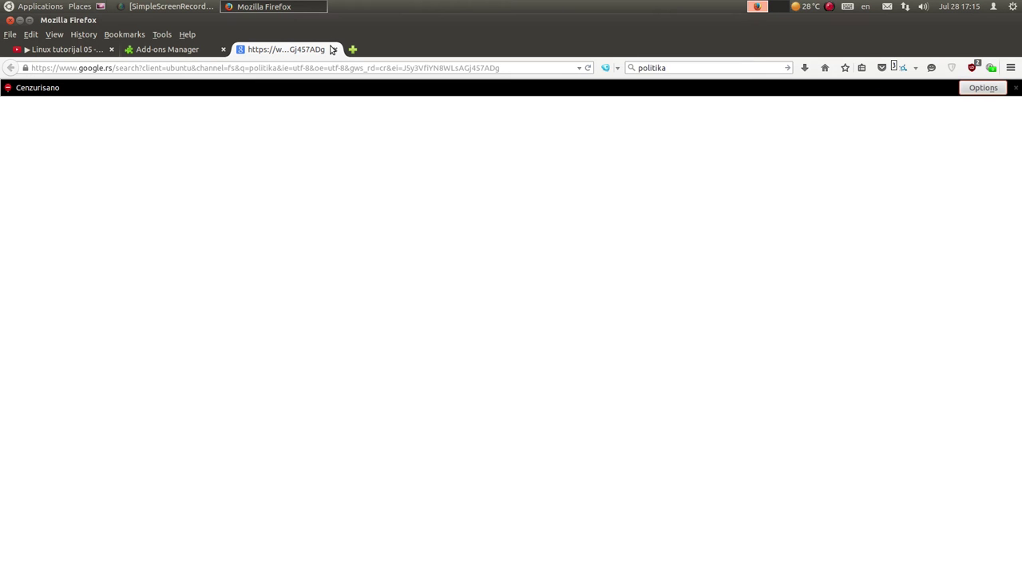
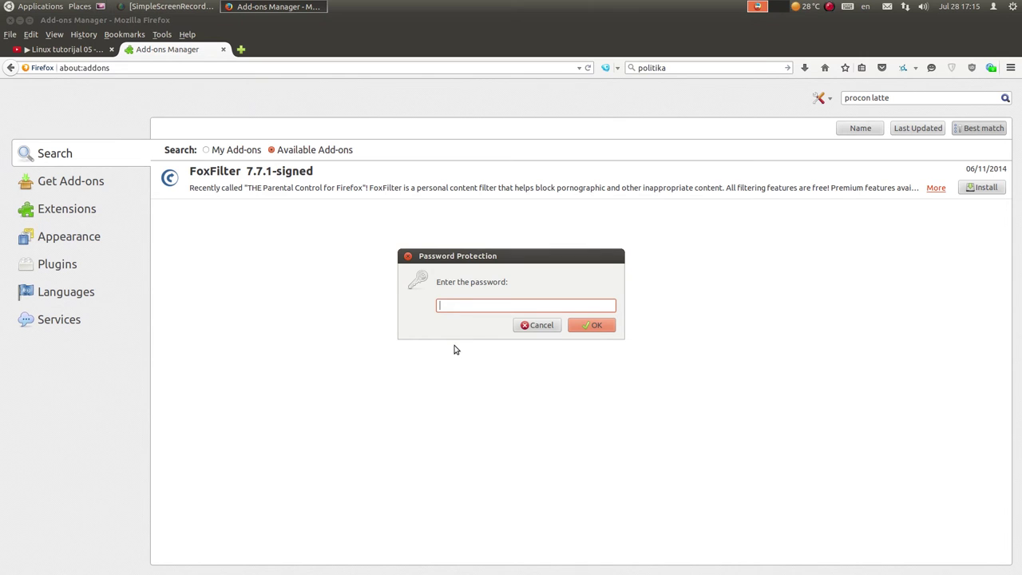
# Close the content filter preferences and search Google for politika in a new tab.
pyautogui.click(592, 325)
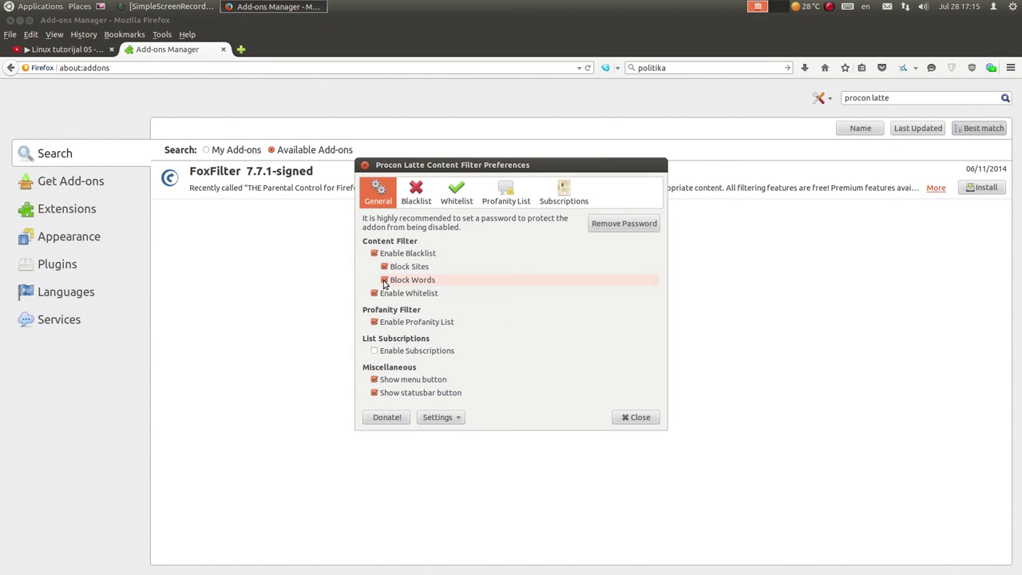
pyautogui.click(643, 420)
pyautogui.click(243, 49)
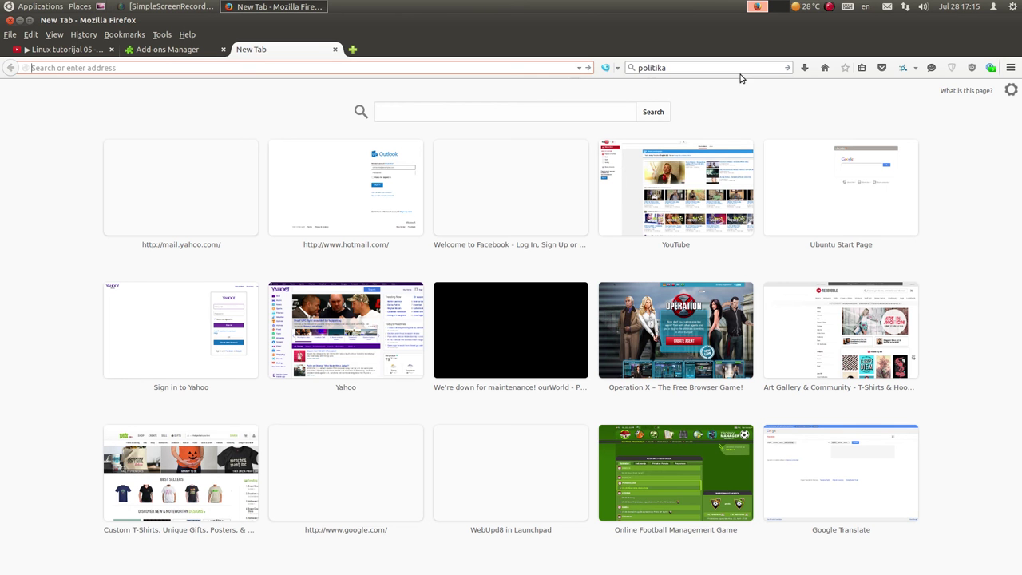
pyautogui.click(688, 68)
pyautogui.press('Return')
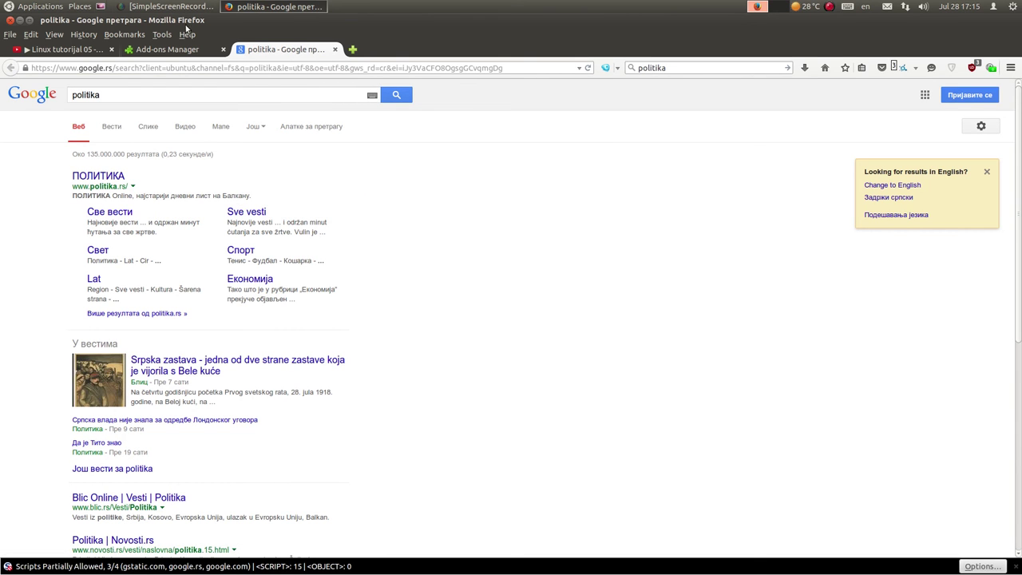
# Delete 'politika' from Procon Latte's Blacklist blocked words and close the preferences.
pyautogui.click(154, 35)
pyautogui.click(187, 137)
pyautogui.click(594, 325)
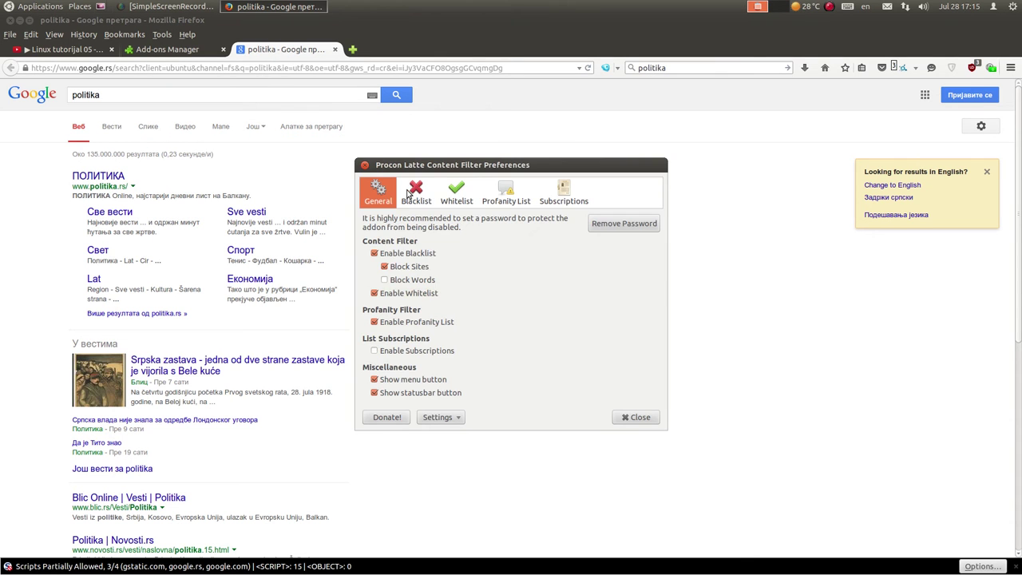
pyautogui.click(411, 194)
pyautogui.click(438, 223)
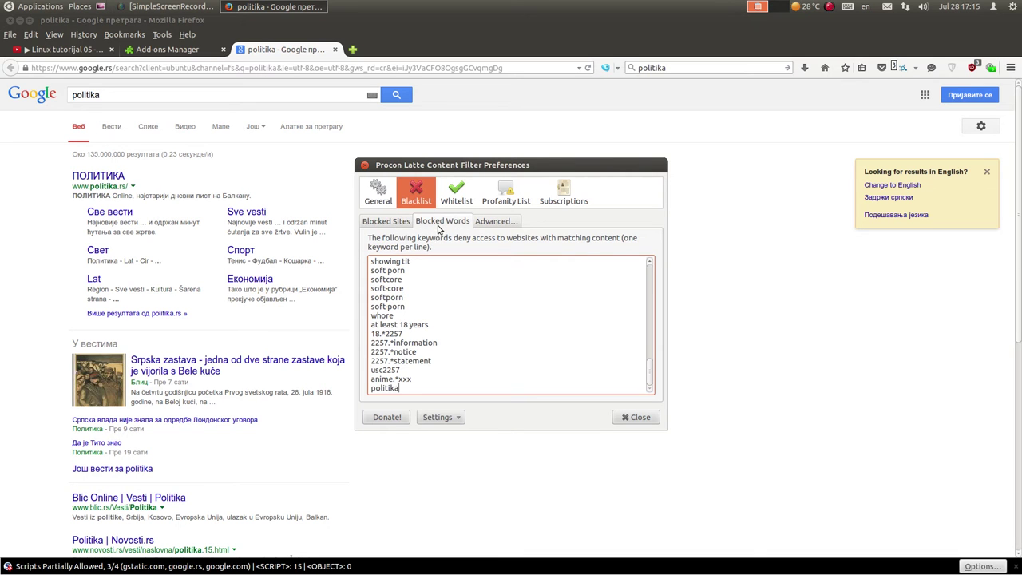
pyautogui.moveTo(404, 390); pyautogui.dragTo(328, 381)
pyautogui.click(408, 389)
pyautogui.moveTo(411, 393); pyautogui.dragTo(282, 389)
pyautogui.press('Delete')
pyautogui.press('Escape')
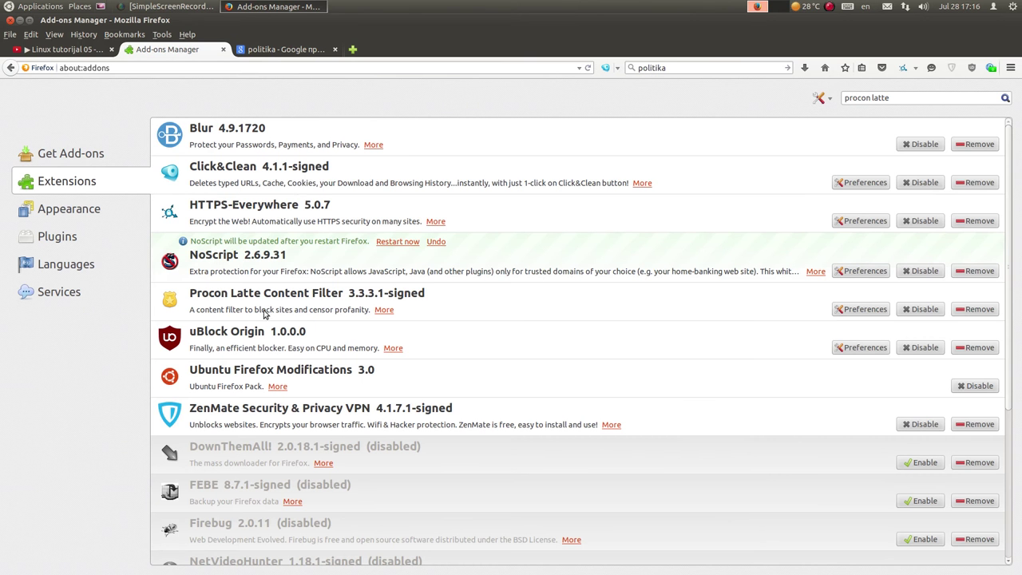
# Remove Procon Latte Content Filter after entering the filter password, then restart Firefox.
pyautogui.scroll(-3, 293, 359)
pyautogui.scroll(3, 286, 337)
pyautogui.click(855, 309)
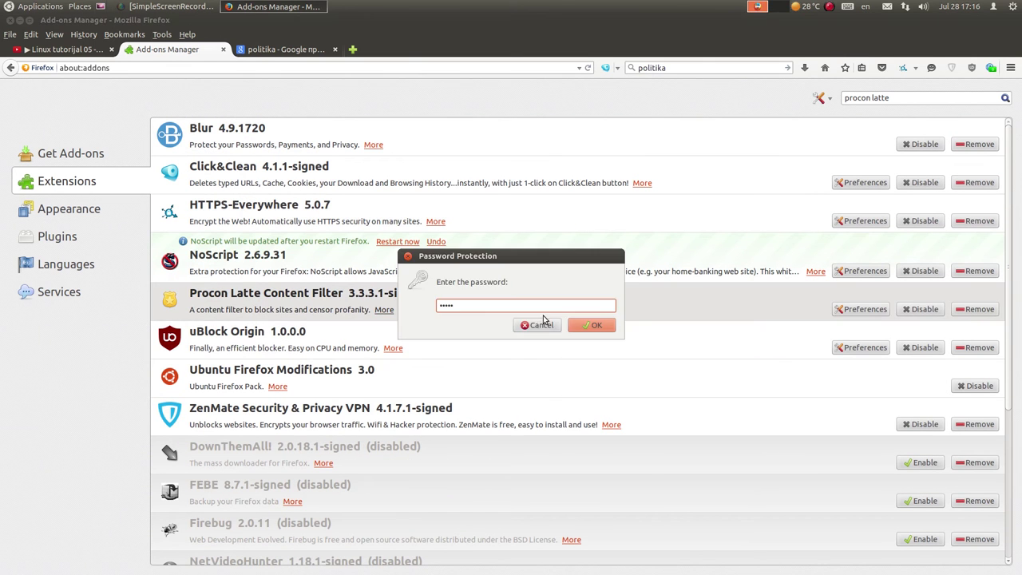
pyautogui.click(541, 324)
pyautogui.click(968, 313)
pyautogui.write('•••••')
pyautogui.click(594, 327)
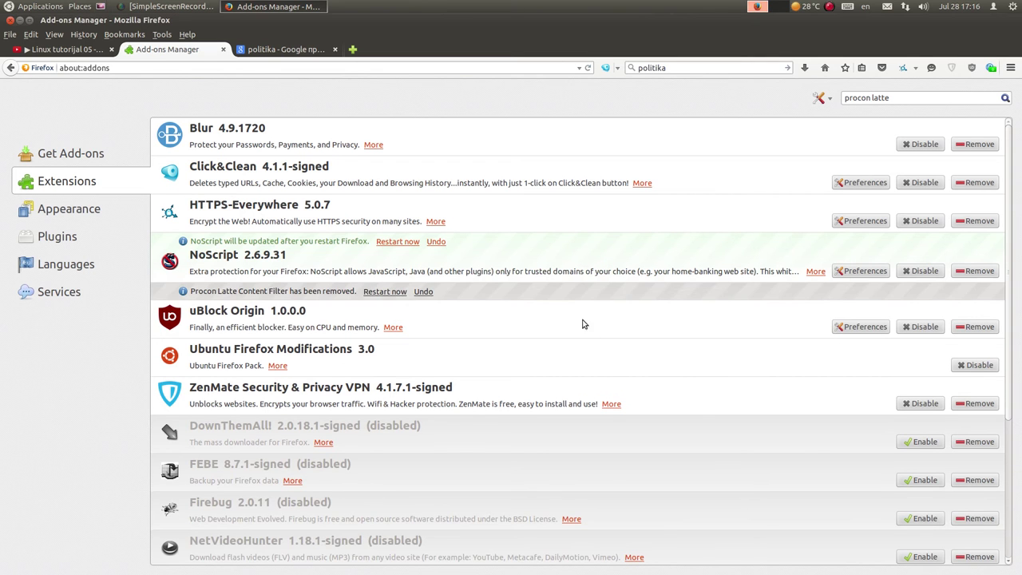
pyautogui.click(373, 292)
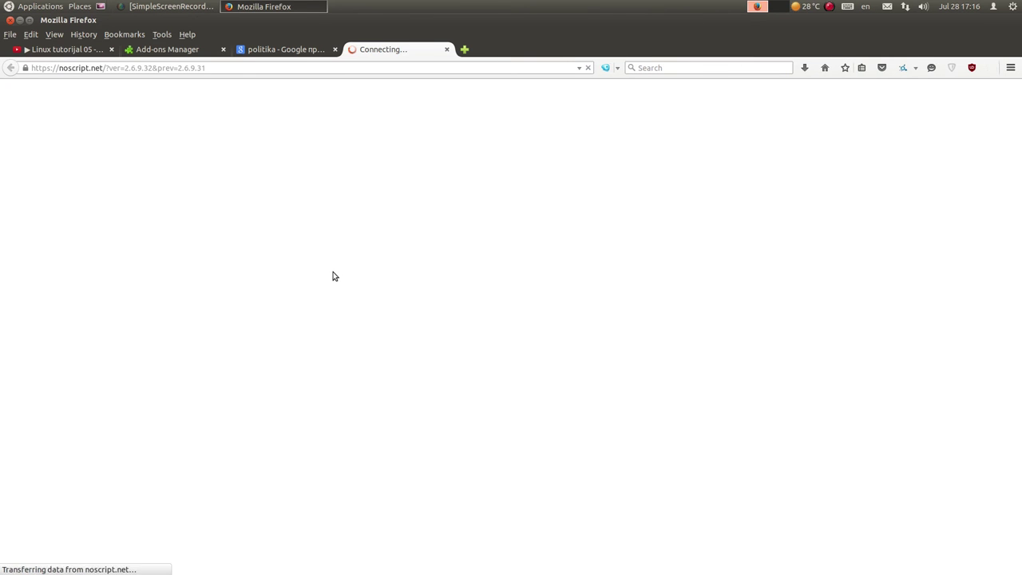
# Close the NoScript tab and expand all replies and the full reply under the Linux tutorial 05 video.
pyautogui.click(446, 49)
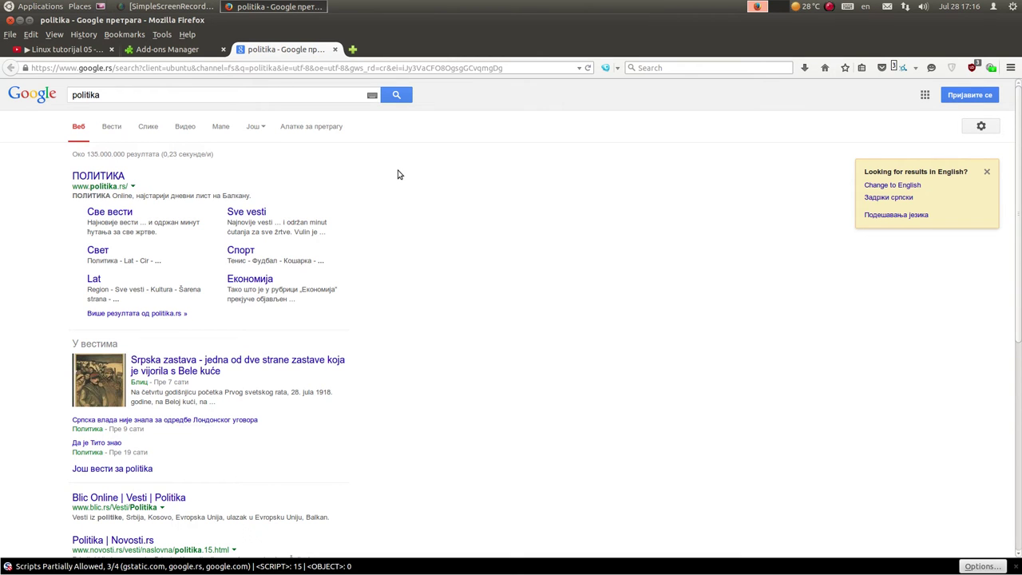
pyautogui.click(60, 49)
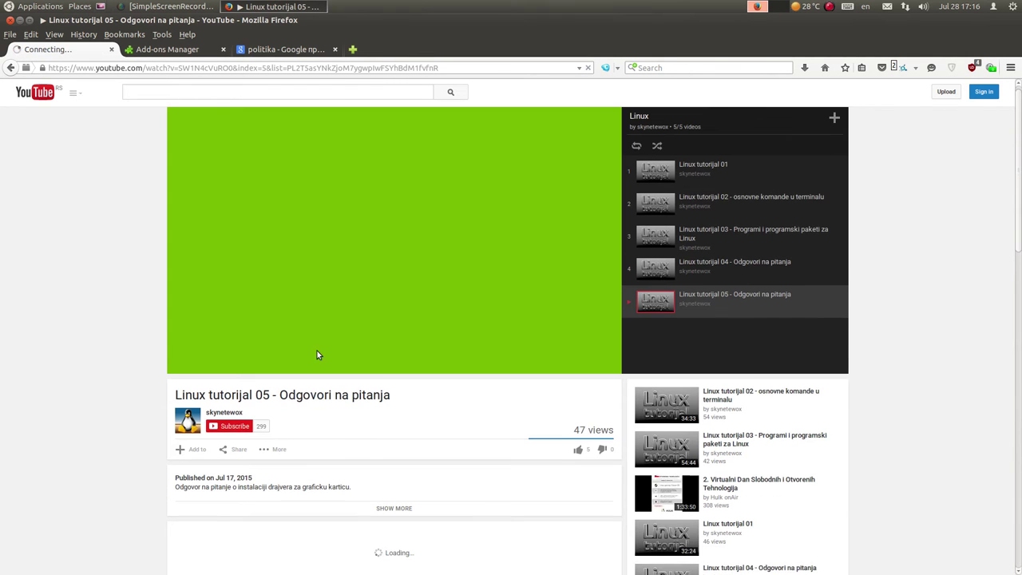
pyautogui.scroll(-3, 112, 361)
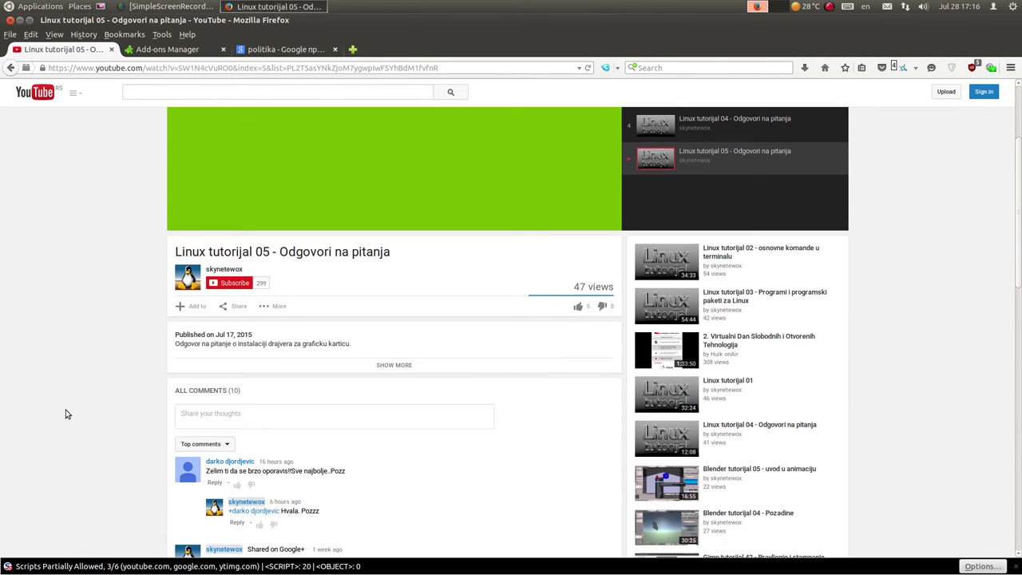
pyautogui.scroll(-4, 120, 399)
pyautogui.scroll(-4, 112, 431)
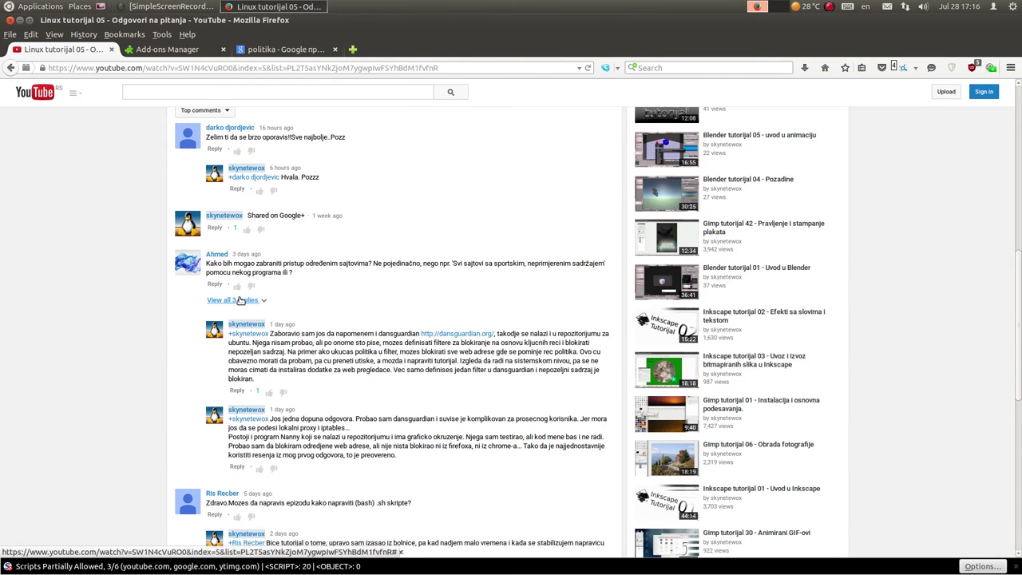
pyautogui.click(240, 300)
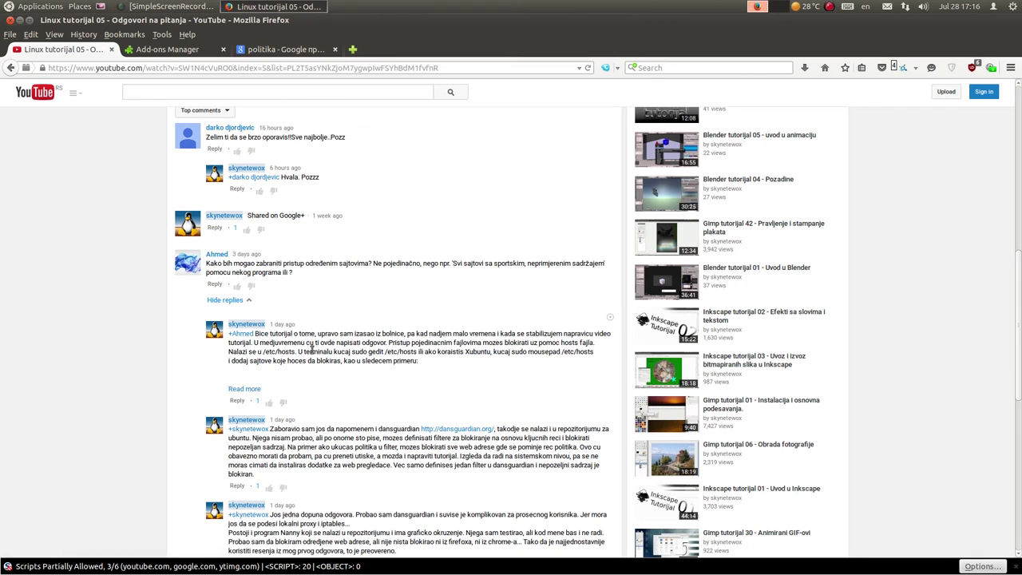
pyautogui.click(236, 389)
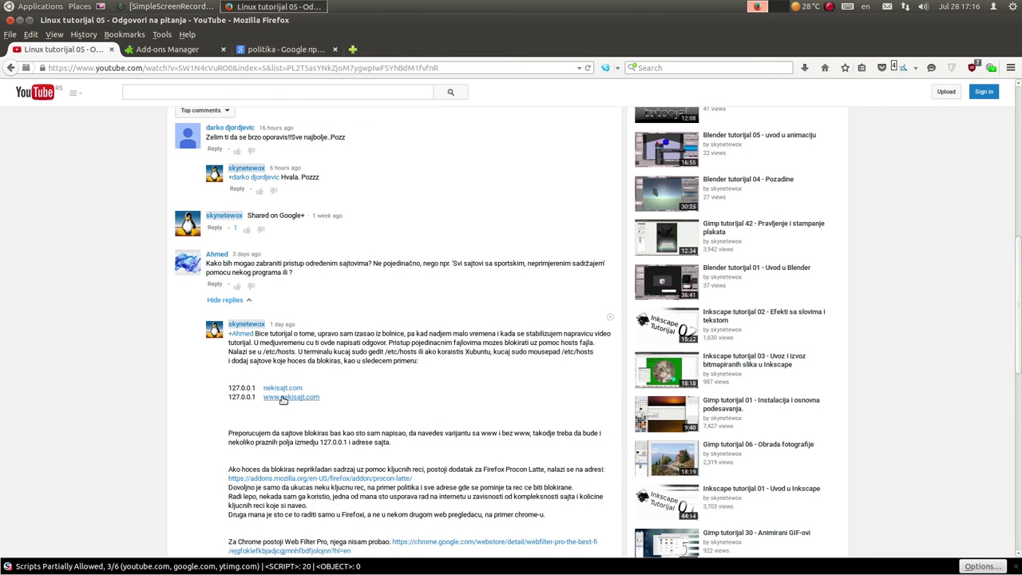
# Follow the comment's link to WebFilter Pro's Chrome Web Store page.
pyautogui.scroll(-3, 314, 405)
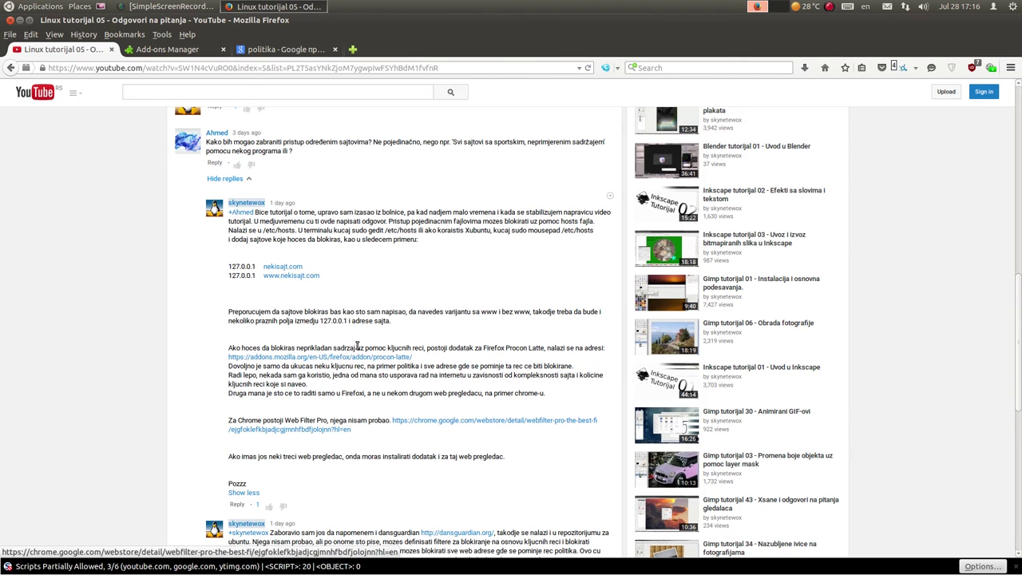
pyautogui.click(38, 7)
pyautogui.click(235, 196)
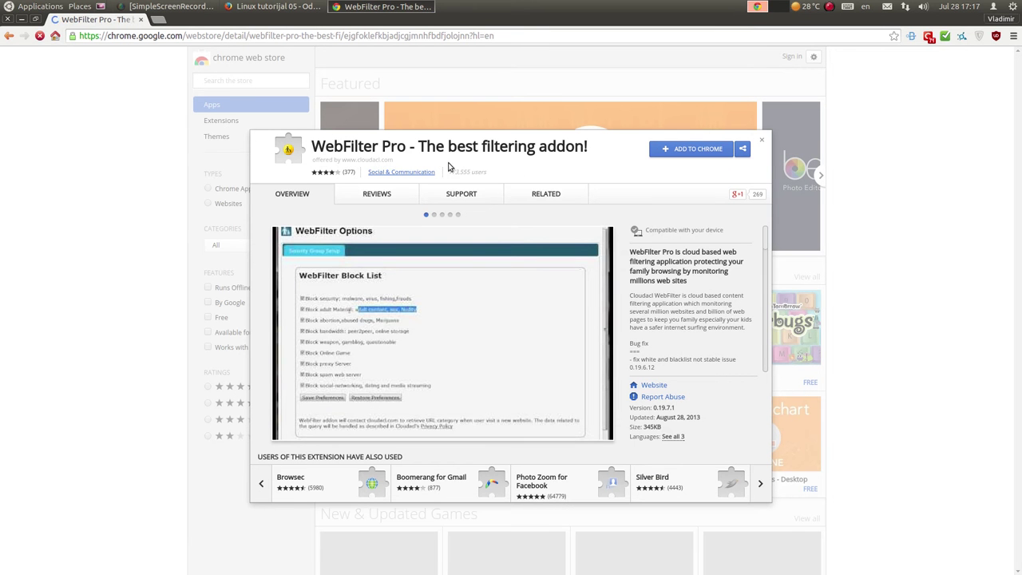
# Add WebFilter Pro to Chrome and close its details panel.
pyautogui.click(697, 149)
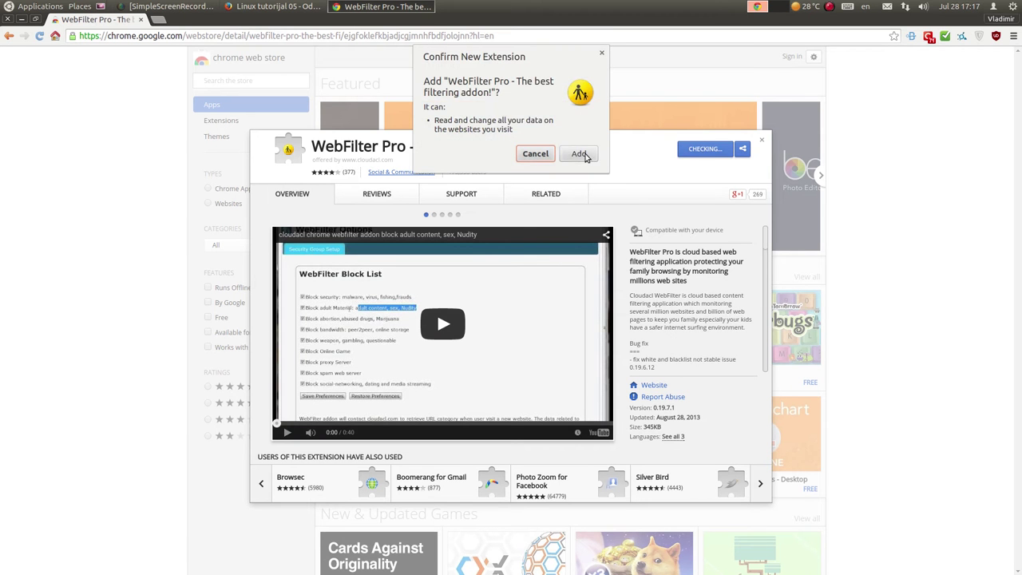
pyautogui.click(583, 155)
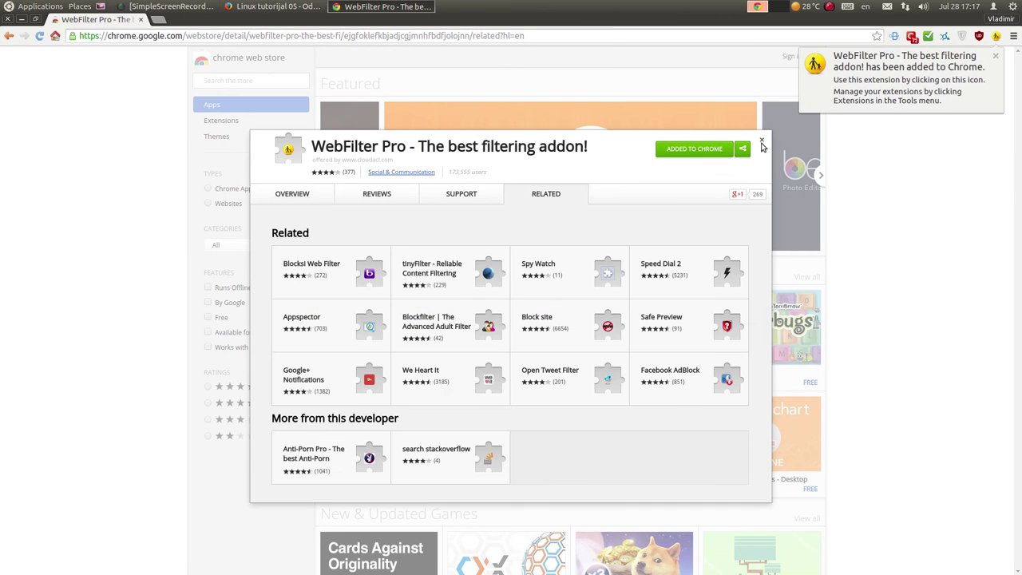
pyautogui.click(766, 140)
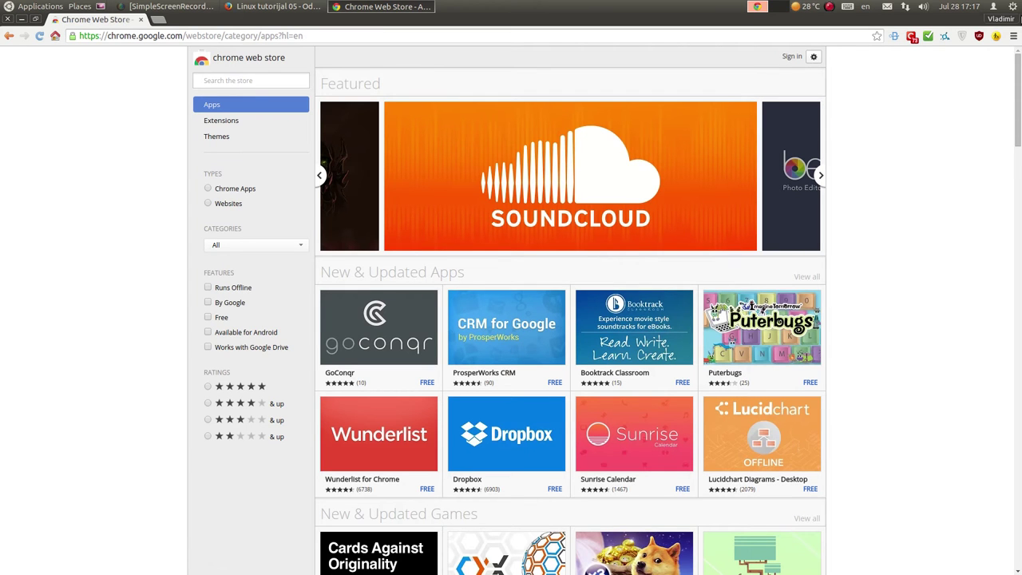
# Open the WebFilter settings page from its toolbar menu.
pyautogui.click(997, 36)
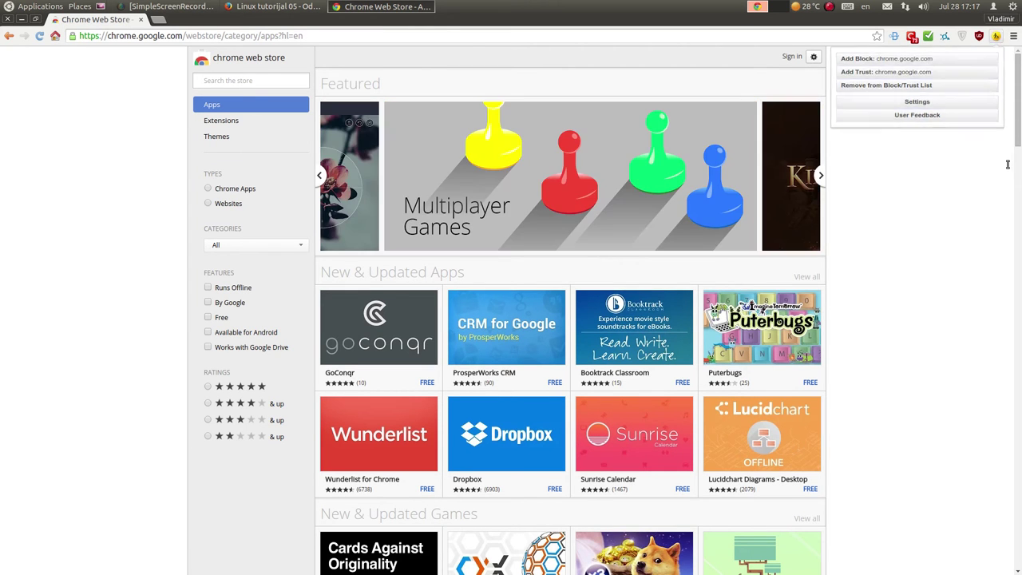
pyautogui.click(996, 38)
pyautogui.click(996, 37)
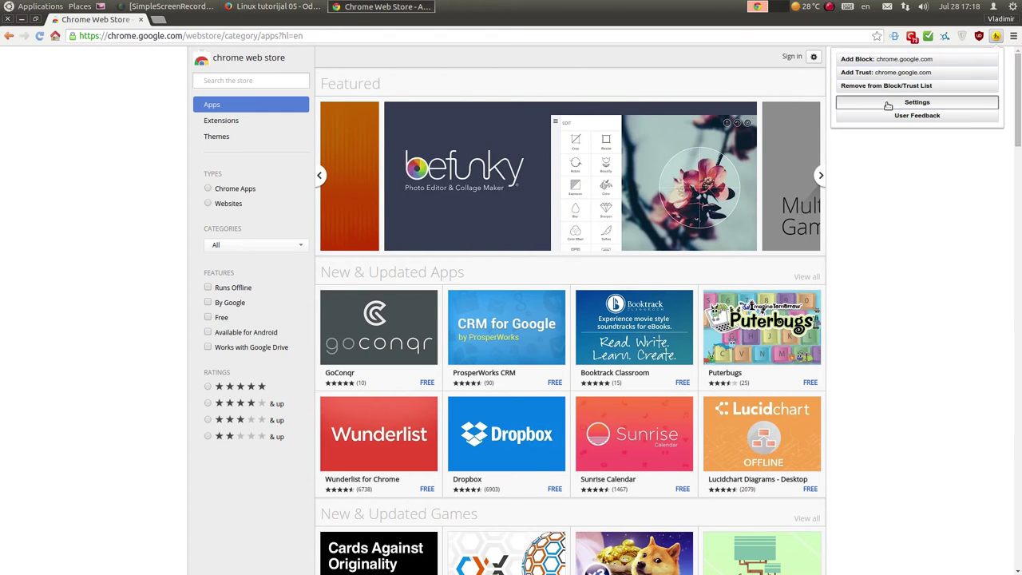
pyautogui.click(887, 104)
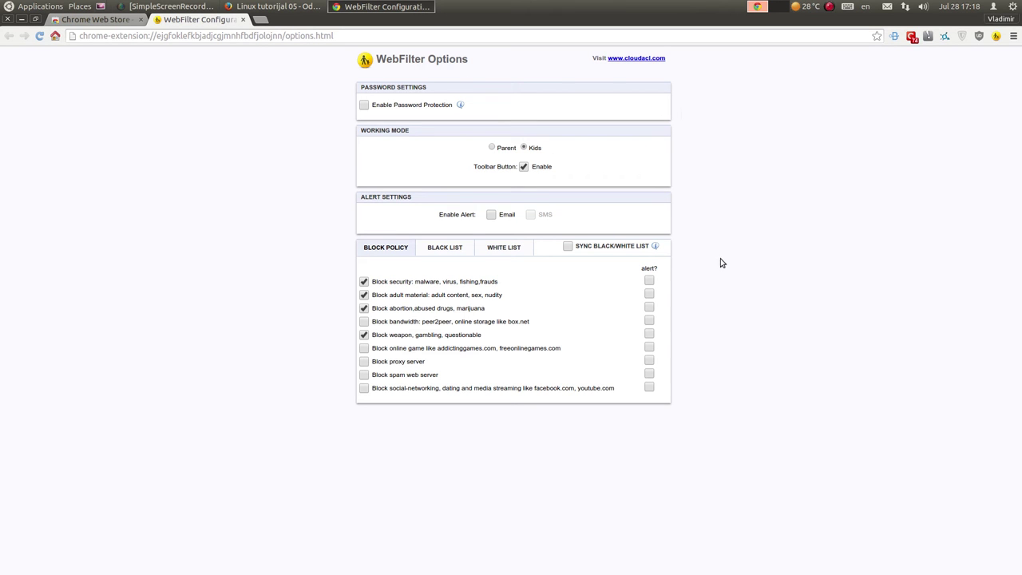
# Enter politika in the WebFilter black list and save it.
pyautogui.click(260, 19)
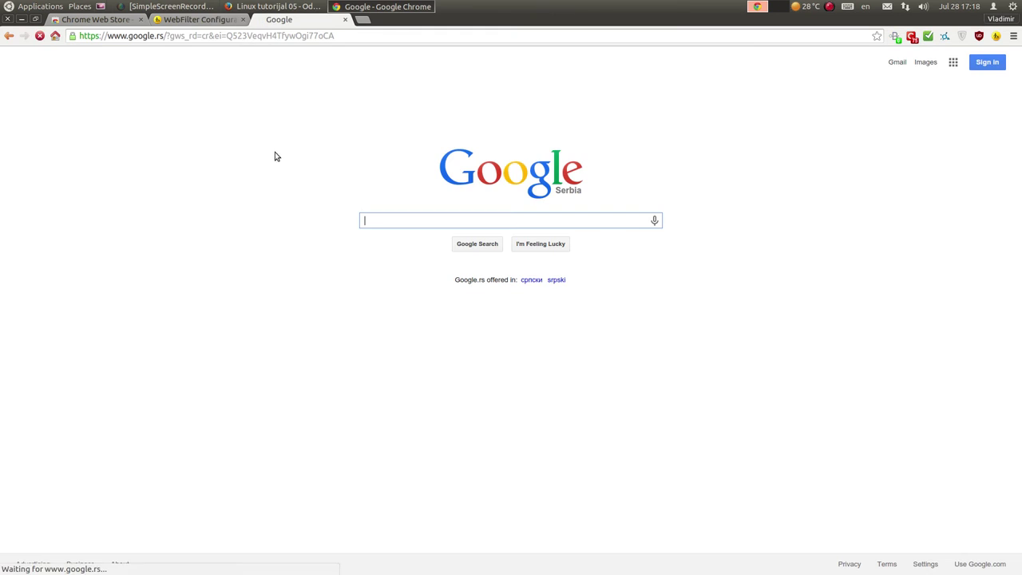
pyautogui.click(219, 18)
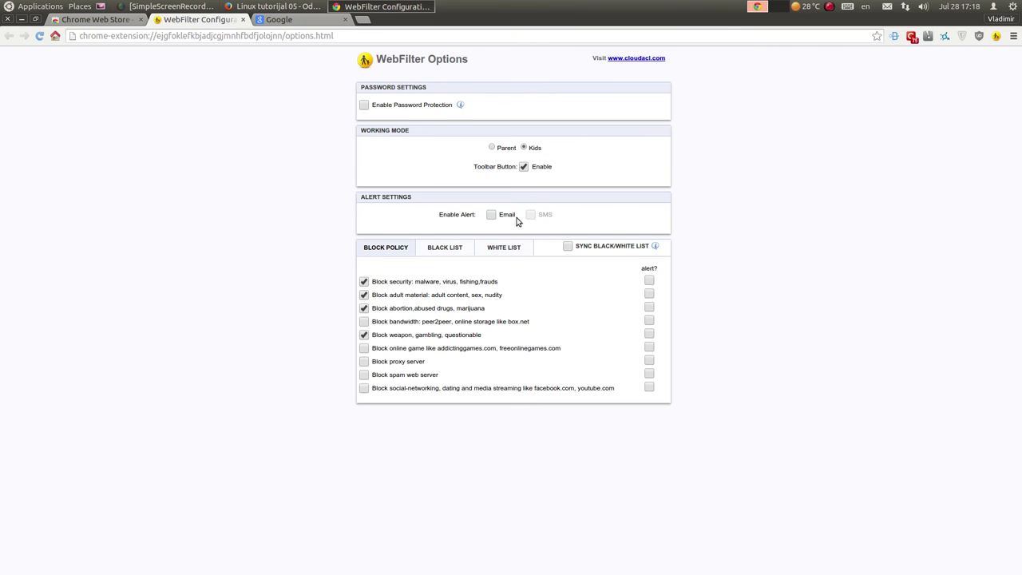
pyautogui.click(443, 250)
pyautogui.click(425, 284)
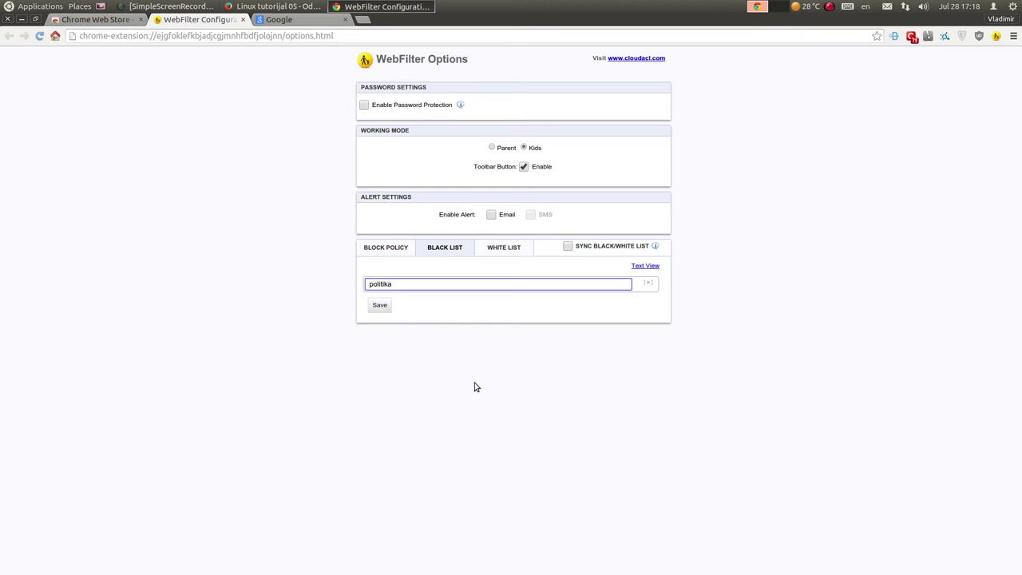
pyautogui.click(381, 306)
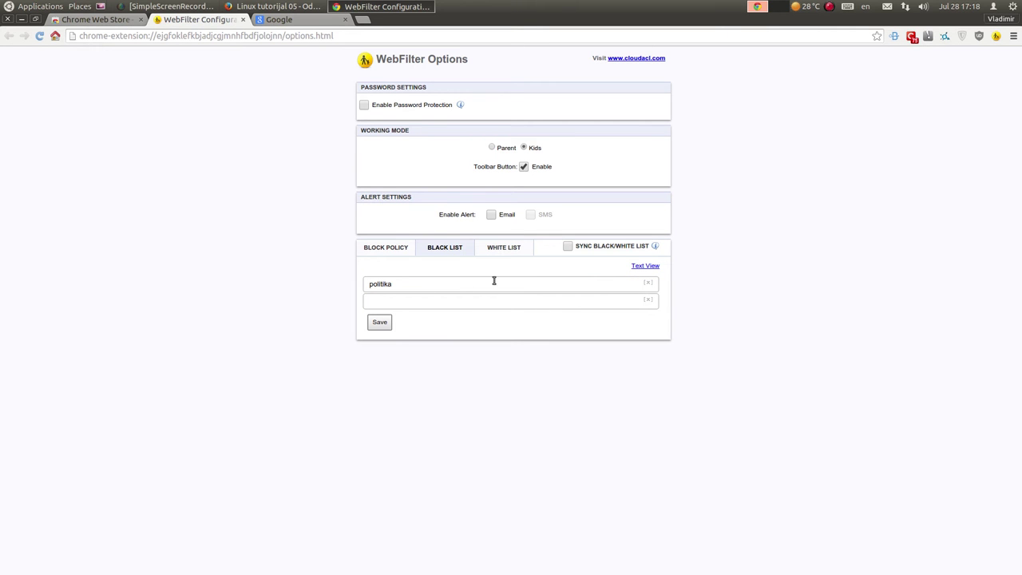
# Search Google for politika, open the Politika news site, then close that tab.
pyautogui.click(292, 20)
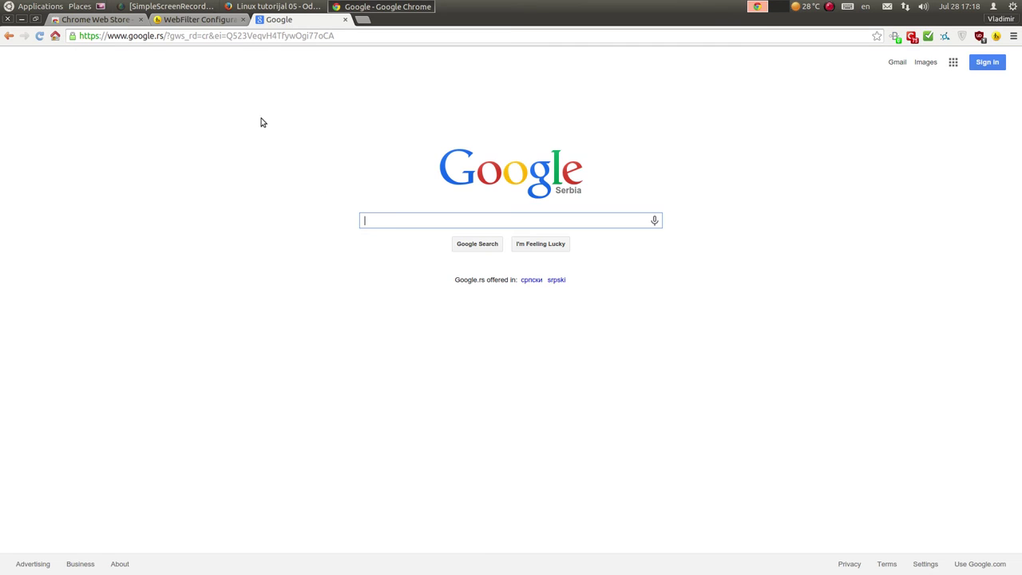
pyautogui.write('politika')
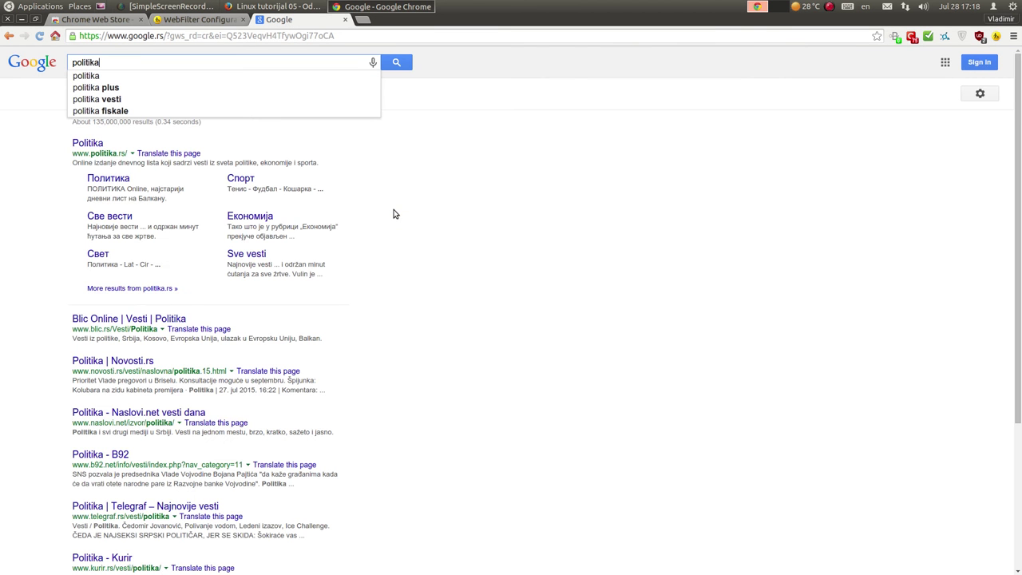
pyautogui.press('Return')
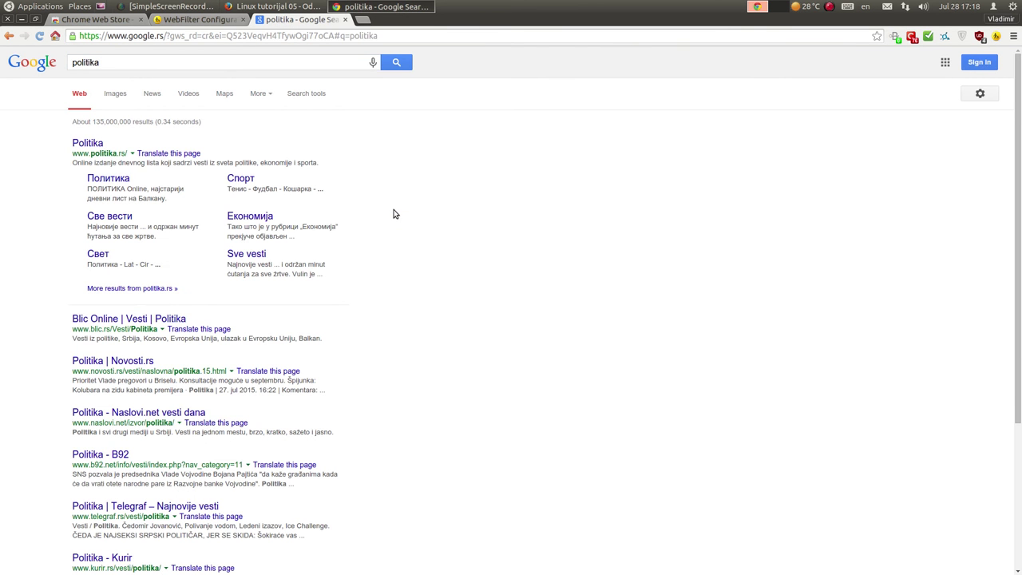
pyautogui.click(92, 143)
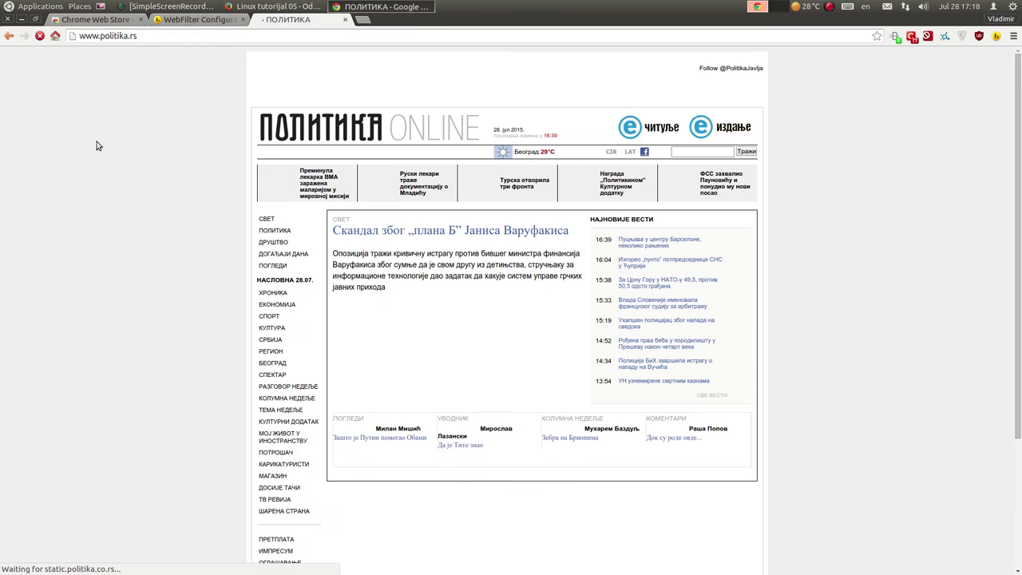
pyautogui.click(345, 19)
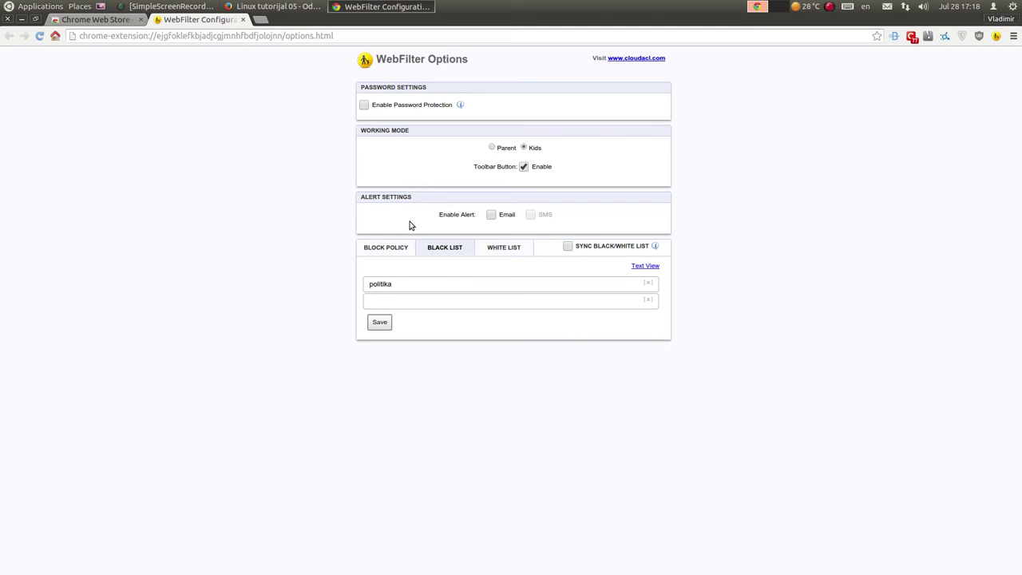
pyautogui.click(391, 248)
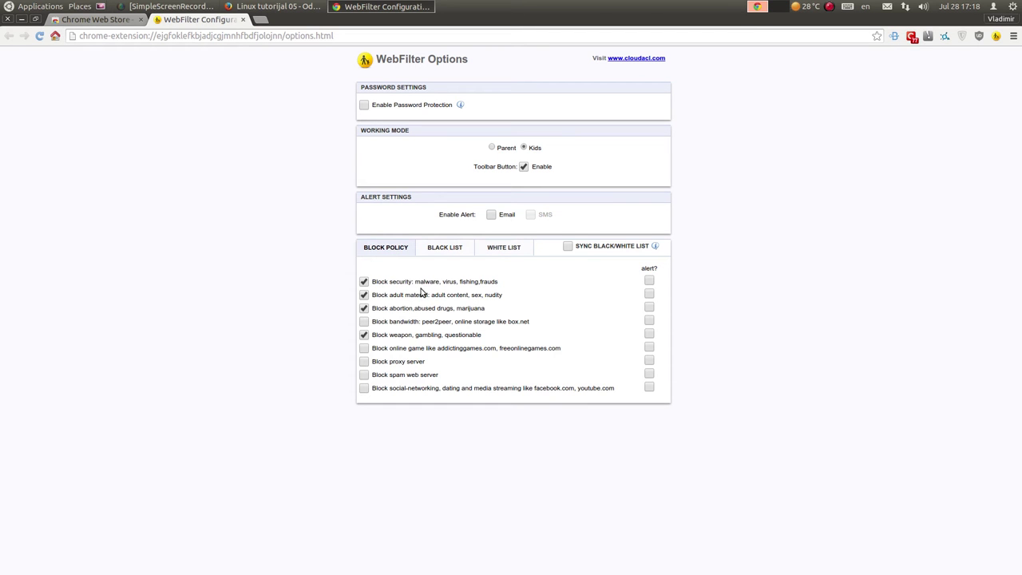
pyautogui.click(364, 105)
pyautogui.click(364, 112)
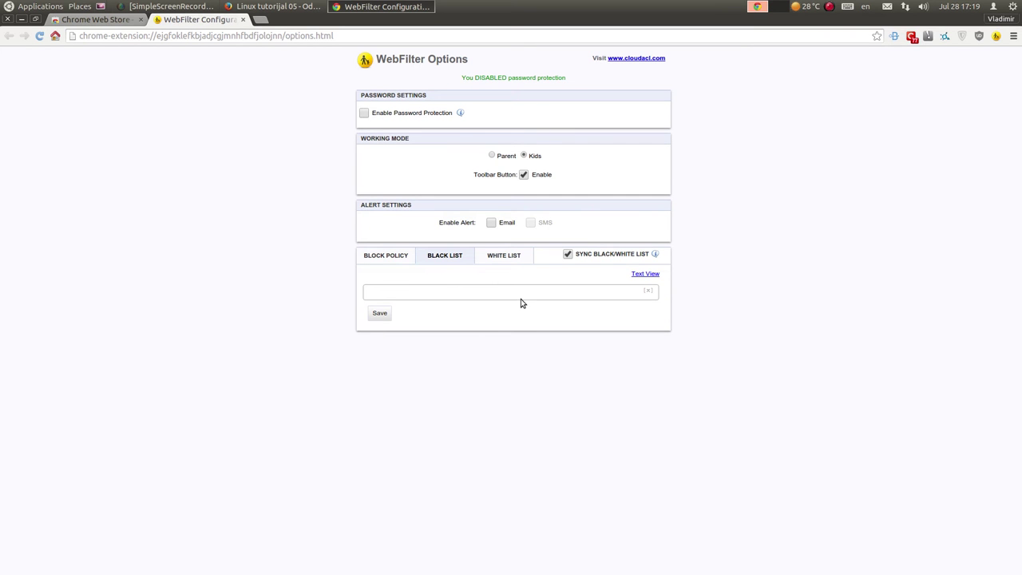
pyautogui.click(435, 285)
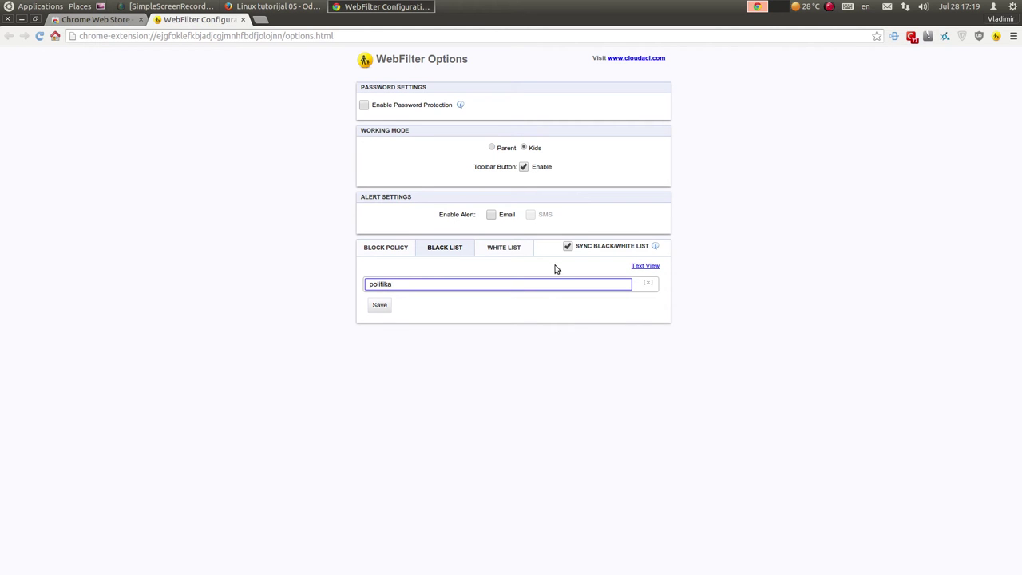
pyautogui.click(379, 305)
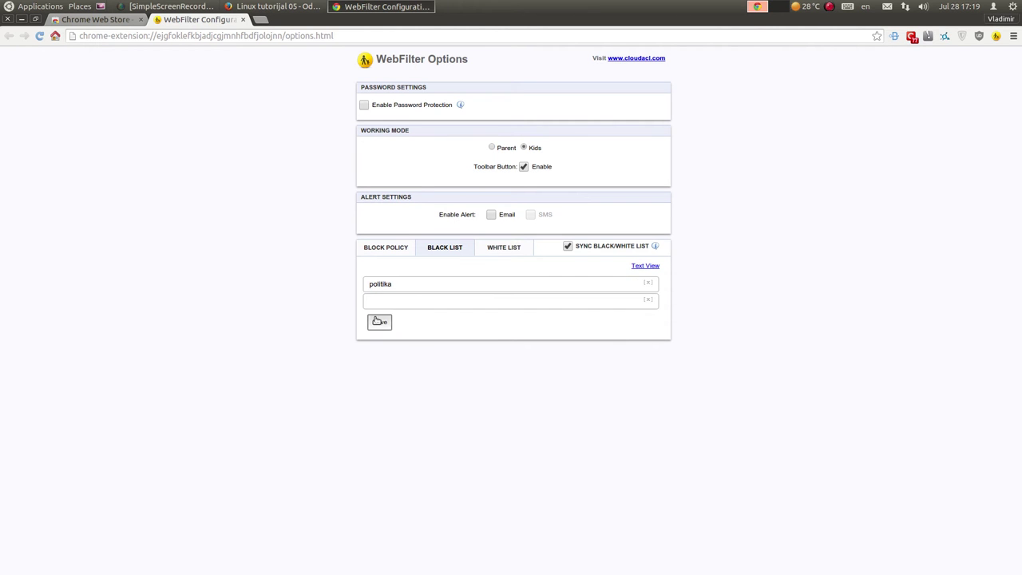
pyautogui.click(399, 300)
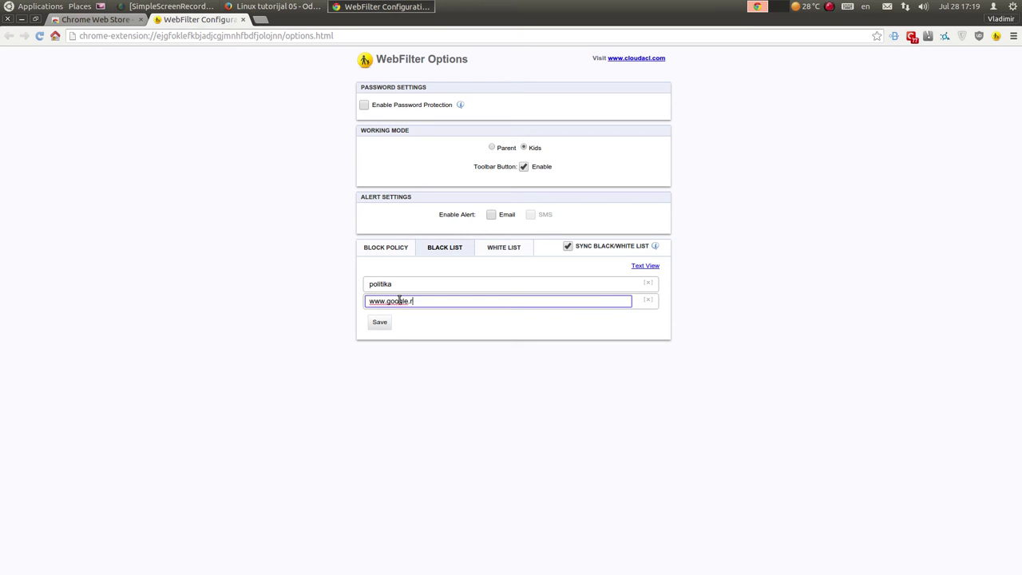
pyautogui.click(379, 322)
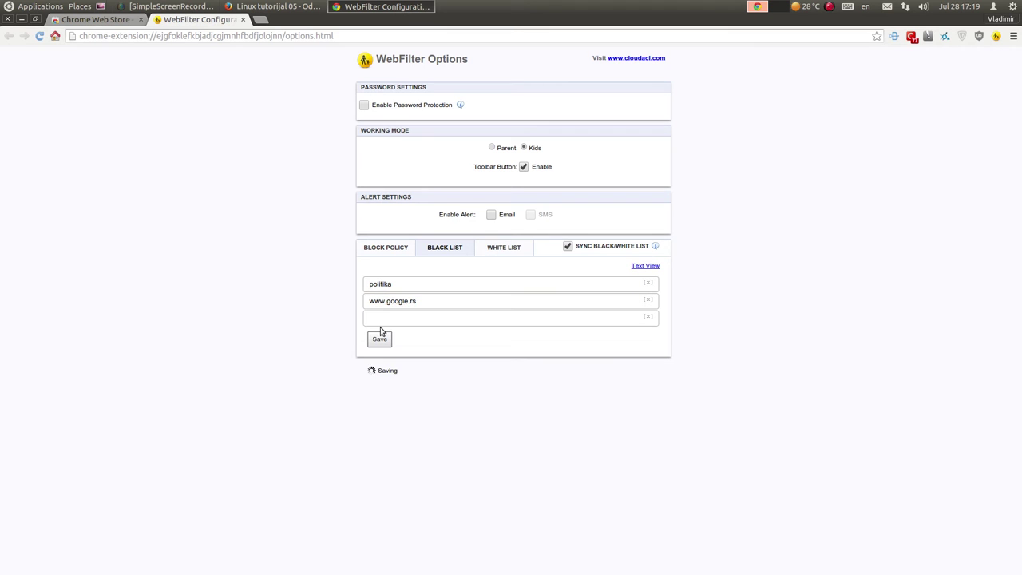
pyautogui.click(260, 19)
pyautogui.write('www.google')
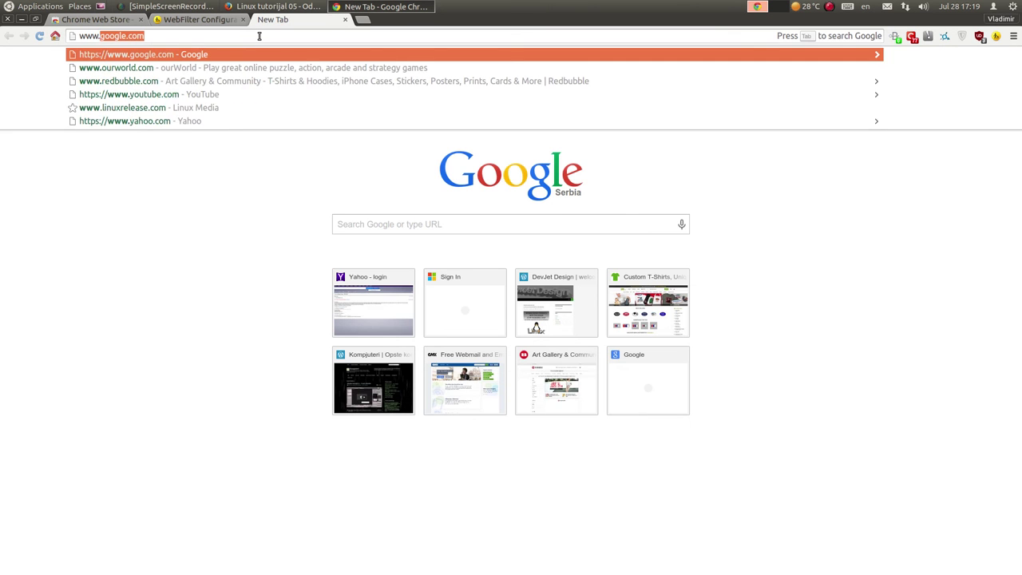
pyautogui.write('.rs')
pyautogui.press('Return')
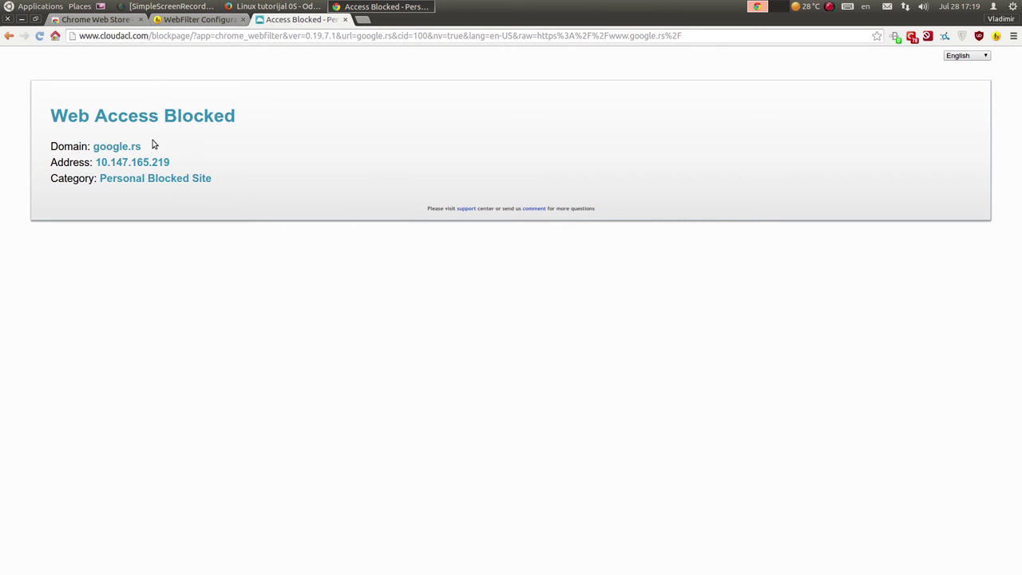
pyautogui.hotkey('ctrl', 'shift', 'Tab')
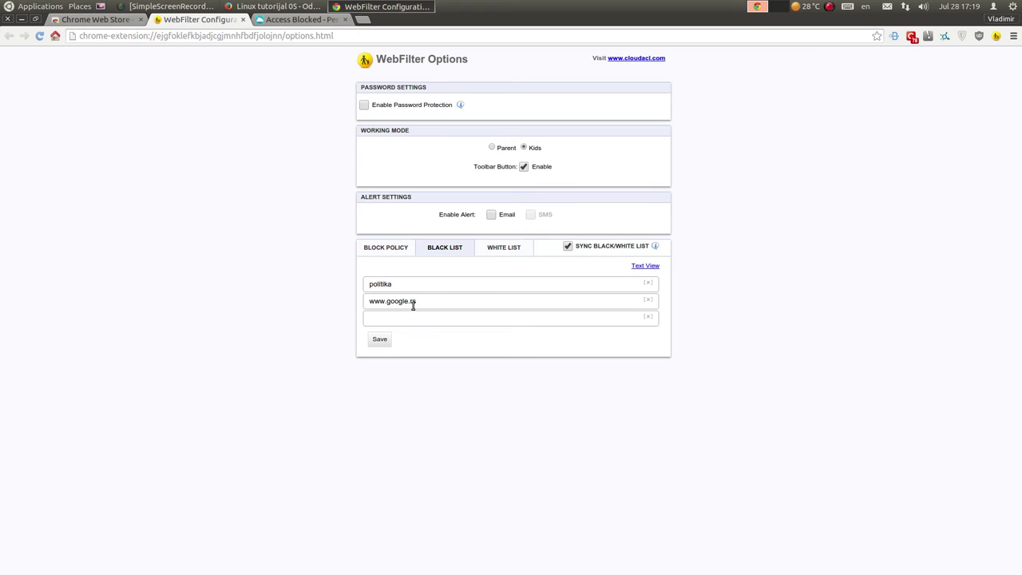
pyautogui.moveTo(420, 301); pyautogui.dragTo(341, 306)
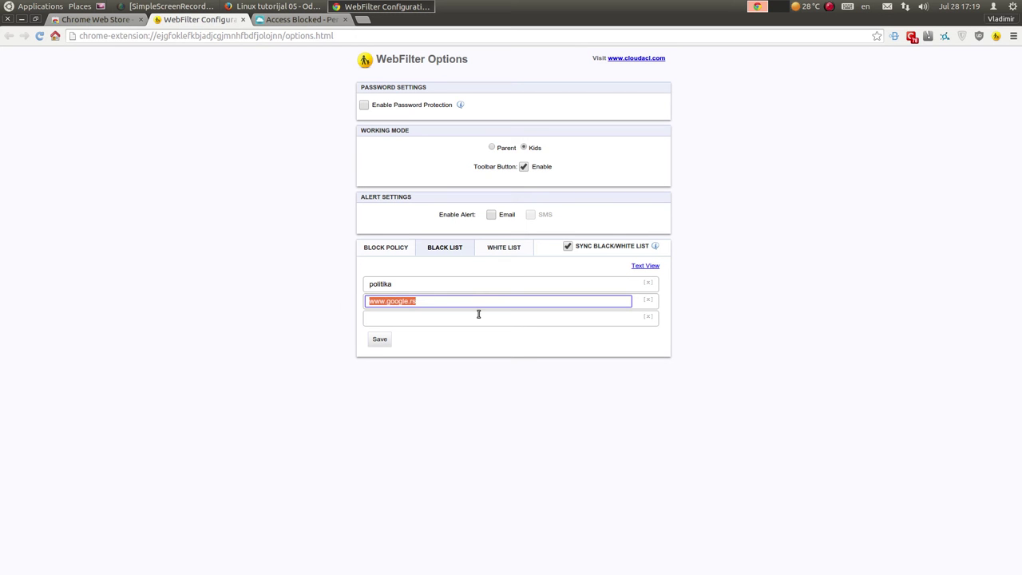
pyautogui.click(368, 250)
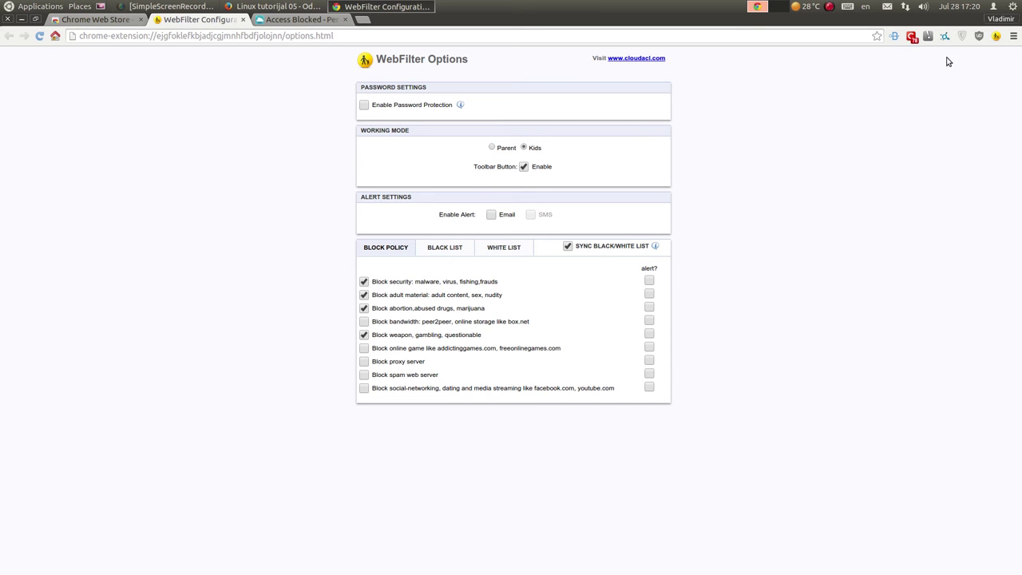
pyautogui.click(303, 20)
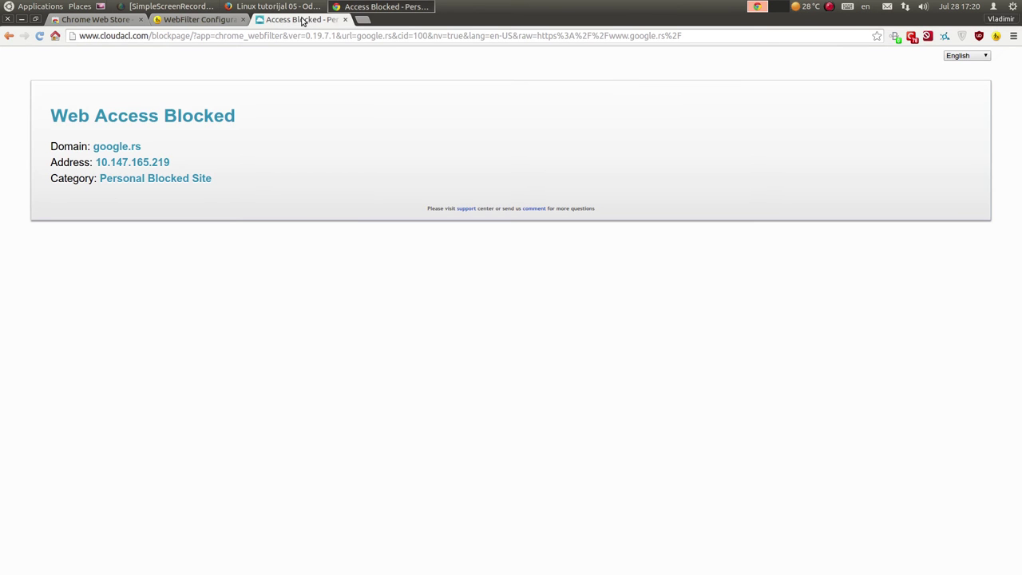
pyautogui.click(345, 19)
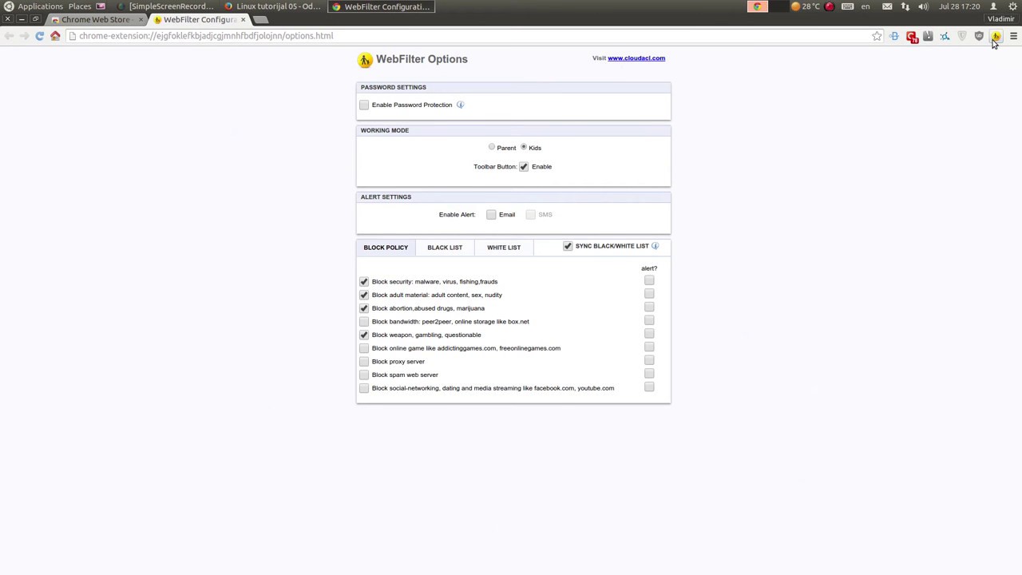
pyautogui.click(996, 36)
# Search the Chrome Web Store for 'content filter'.
pyautogui.click(252, 81)
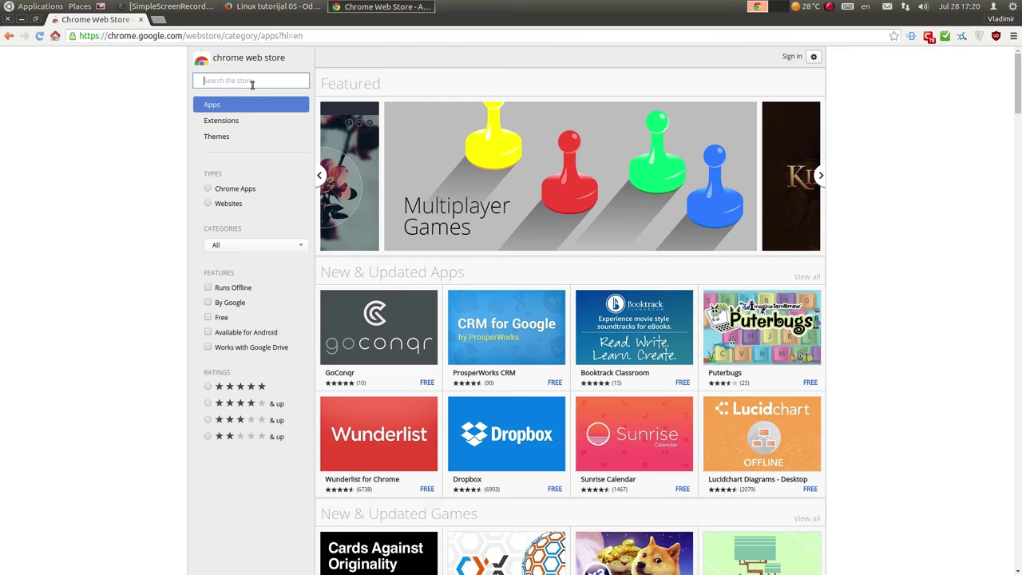
pyautogui.write('content filter')
pyautogui.press('Return')
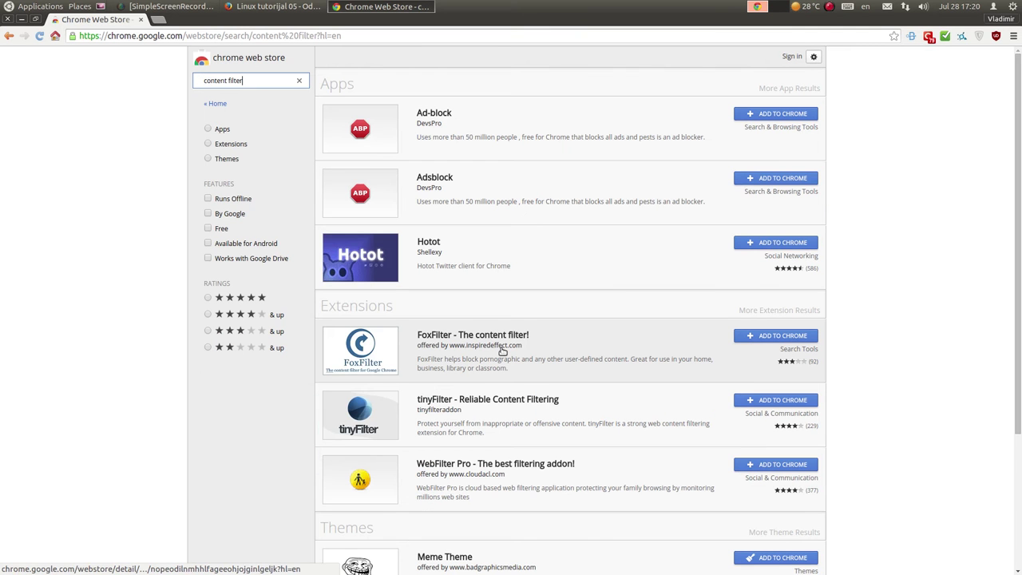
pyautogui.click(272, 7)
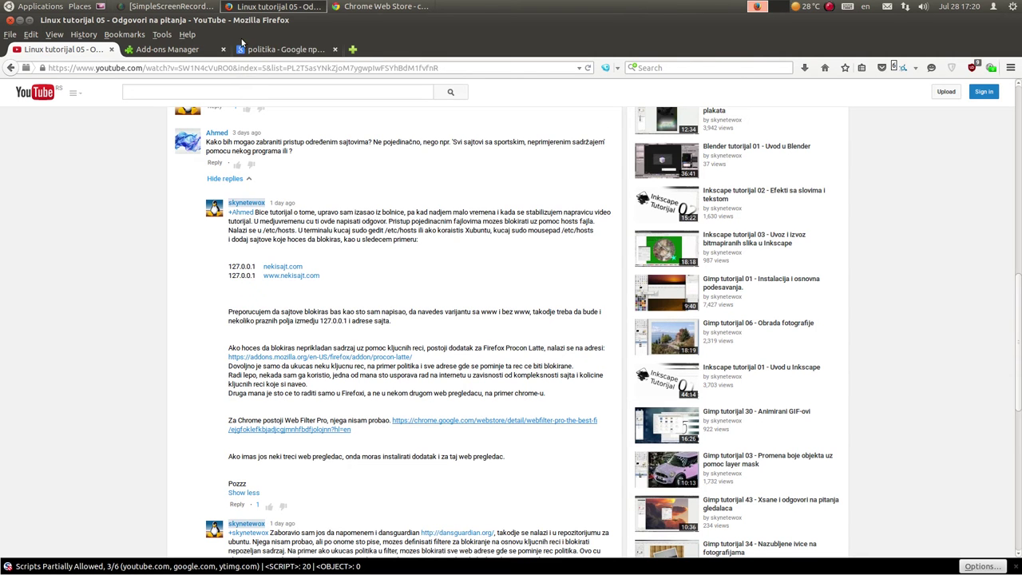
pyautogui.click(156, 51)
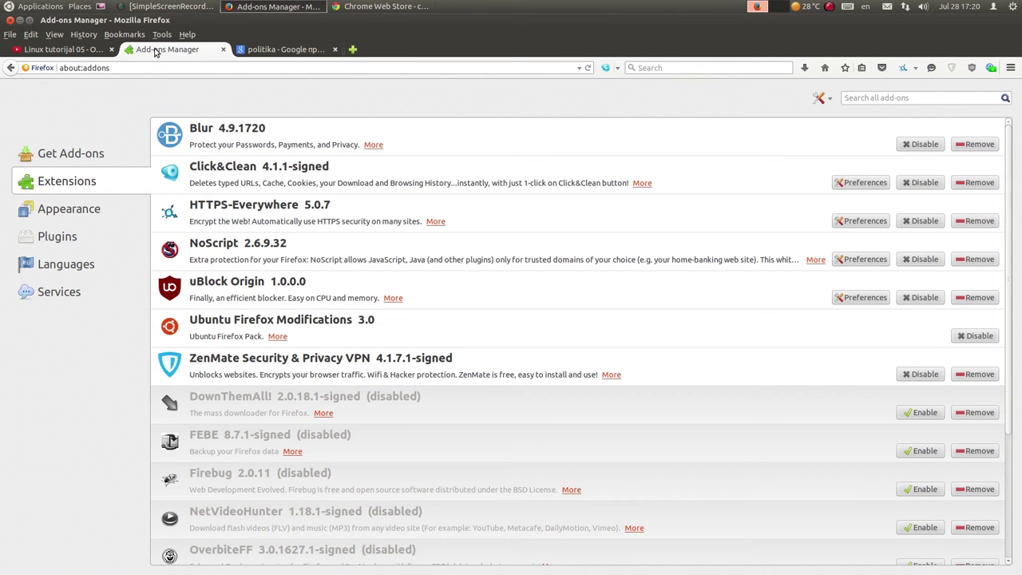
pyautogui.click(335, 7)
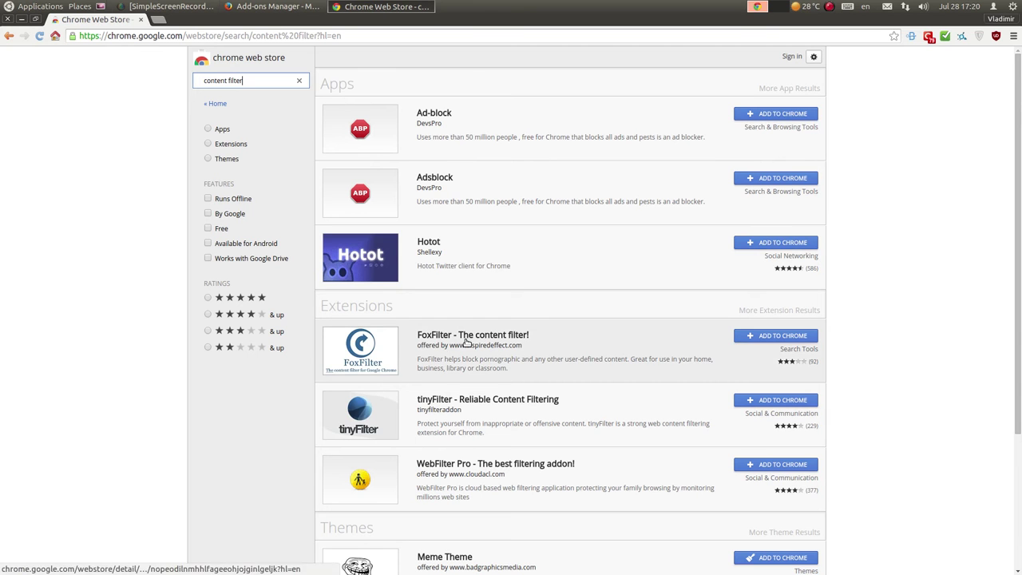
# Install the FoxFilter extension from the search results.
pyautogui.click(764, 340)
pyautogui.click(568, 194)
pyautogui.rightClick(51, 231)
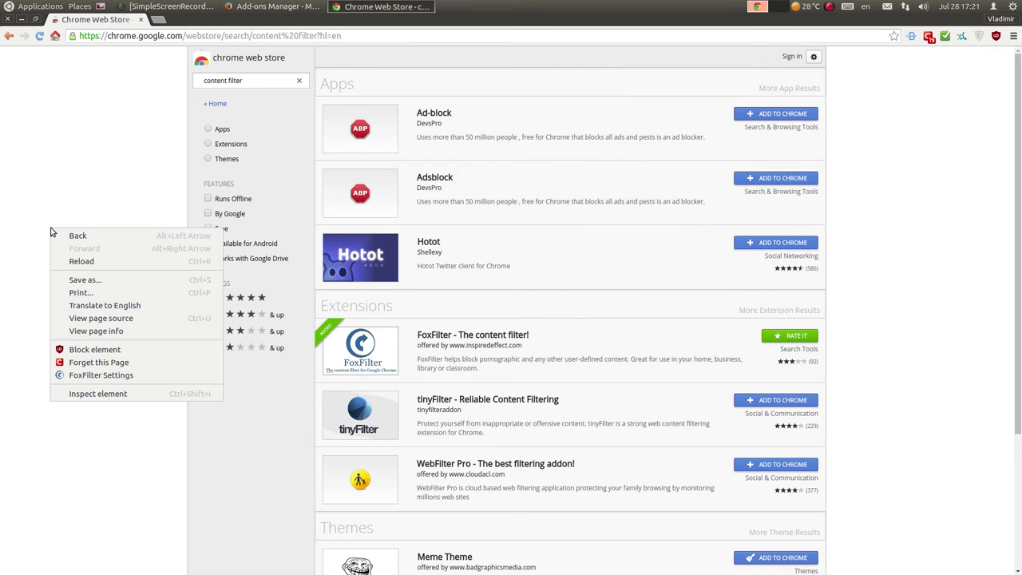
# Open FoxFilter's settings and review its filtering Preferences.
pyautogui.click(119, 375)
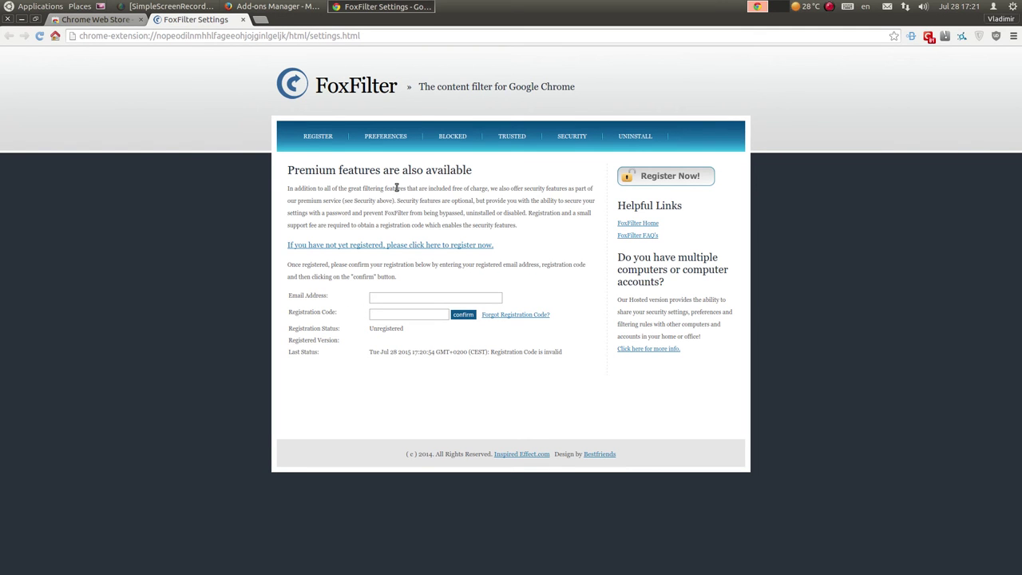
pyautogui.click(389, 136)
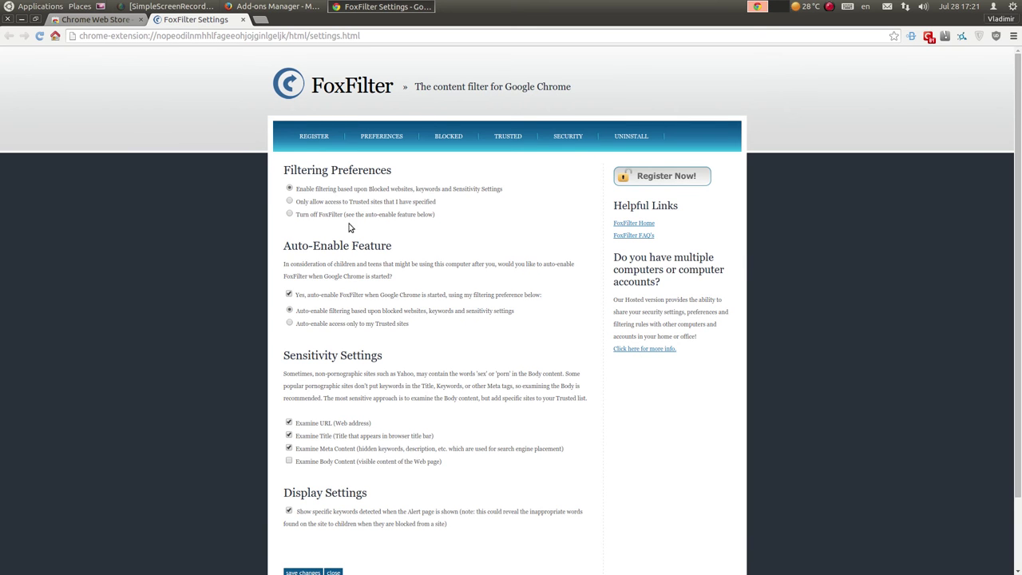
pyautogui.scroll(-2, 311, 370)
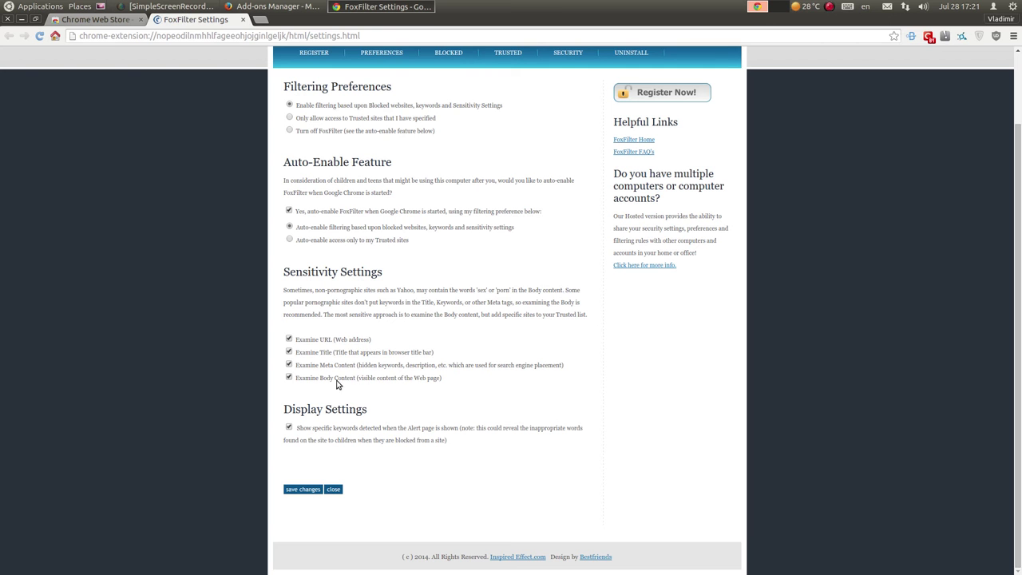
pyautogui.scroll(2, 448, 385)
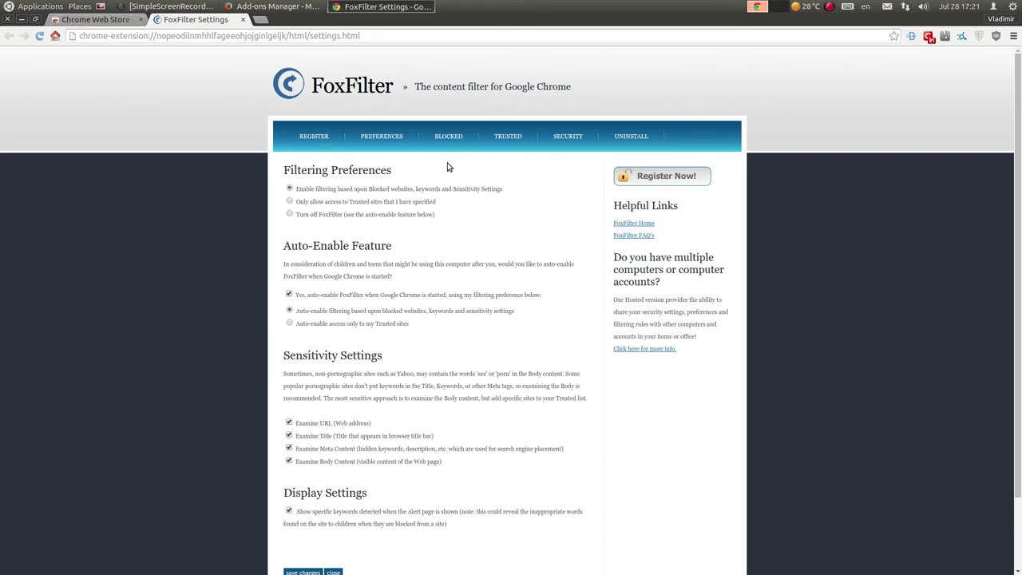
# Append politika to FoxFilter's blocked keywords and dismiss the saved-changes alert.
pyautogui.click(448, 137)
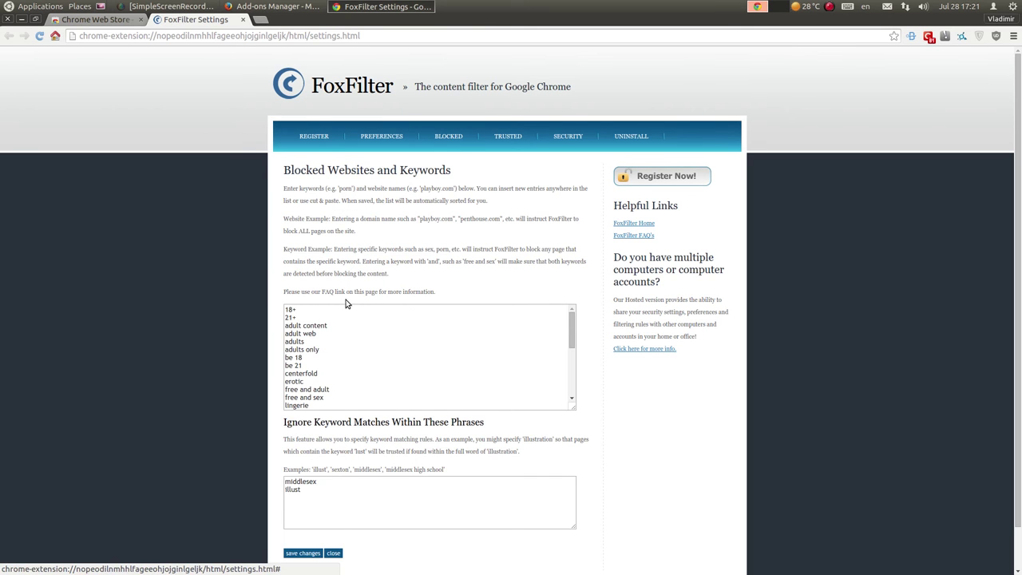
pyautogui.scroll(-5, 327, 344)
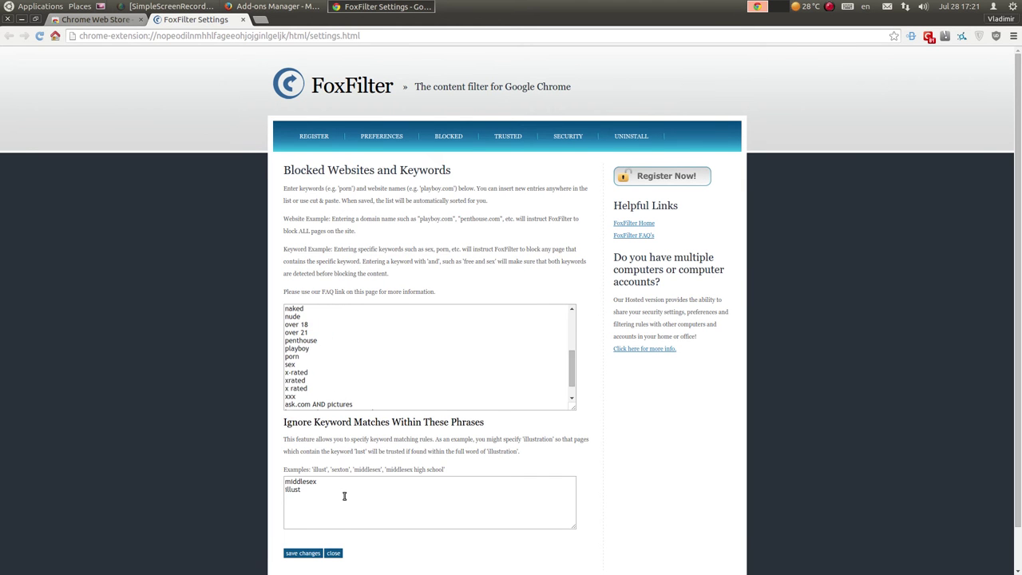
pyautogui.scroll(-3, 341, 377)
pyautogui.click(458, 359)
pyautogui.press('Return')
pyautogui.write('politik')
pyautogui.write('a')
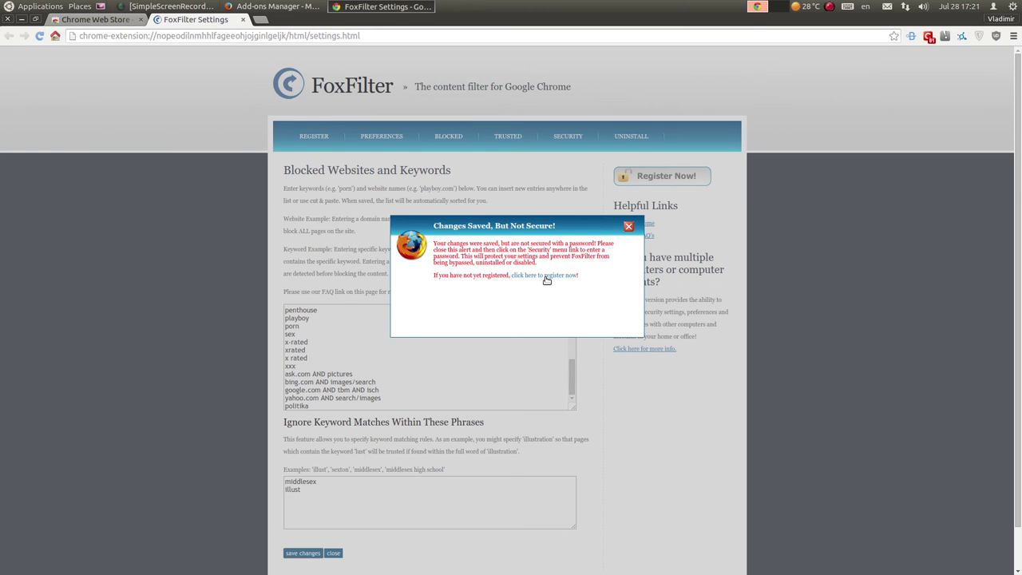
pyautogui.click(627, 228)
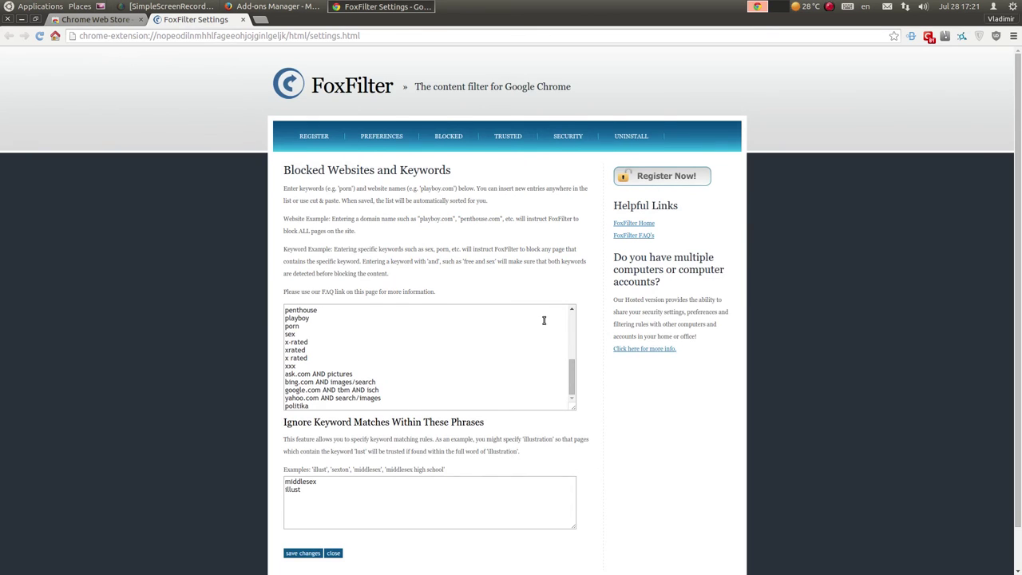
pyautogui.scroll(-1, 487, 456)
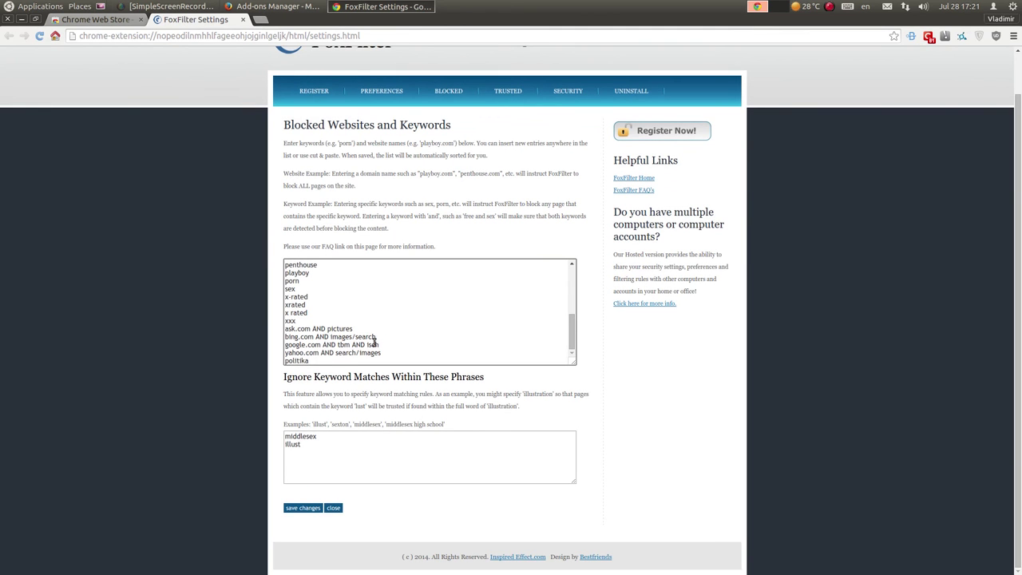
pyautogui.scroll(2, 374, 341)
pyautogui.click(363, 19)
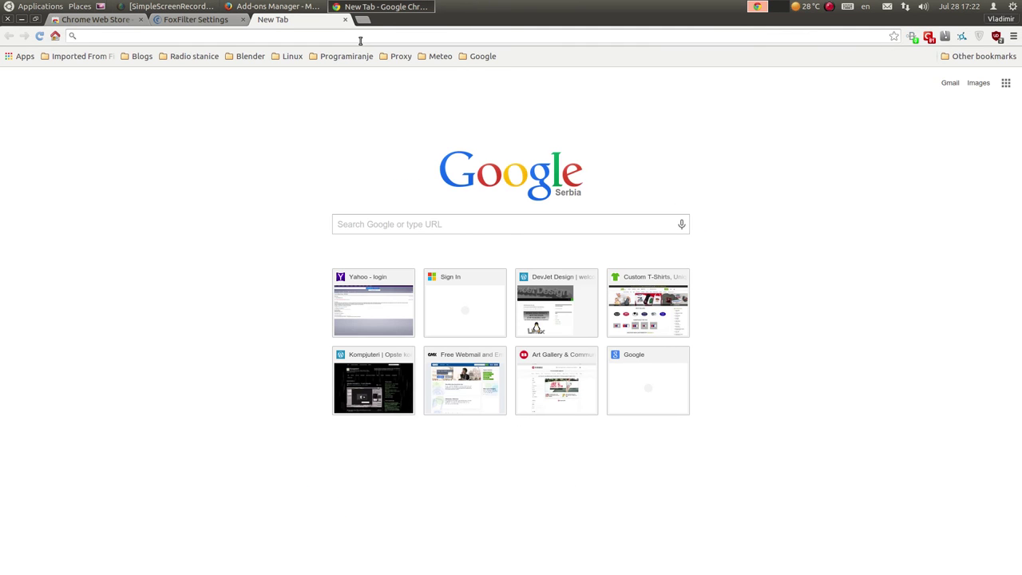
# Search politika on Google, trust google.rs from FoxFilter's block page, then close the results tab.
pyautogui.write('www.google.com')
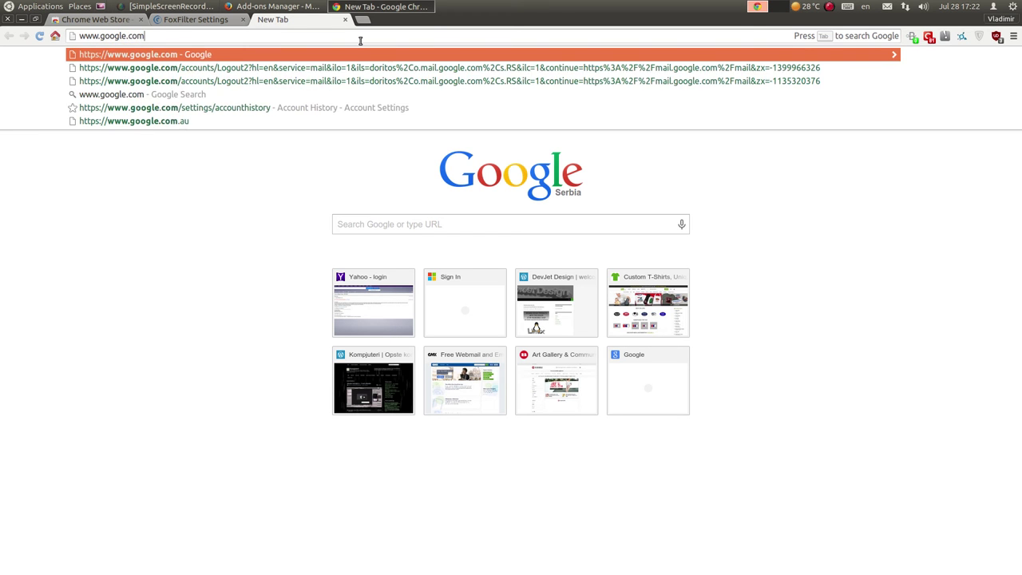
pyautogui.press('Return')
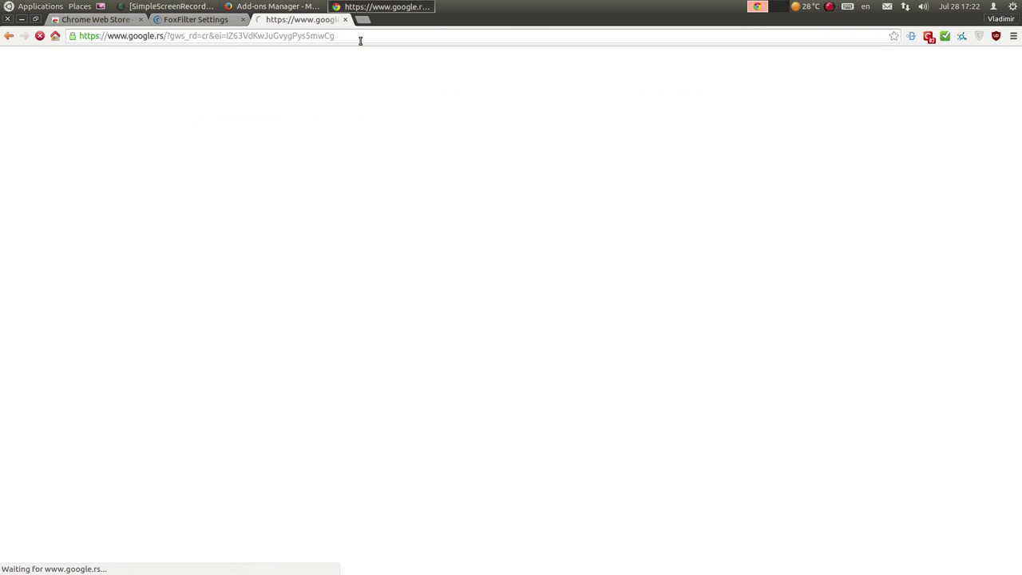
pyautogui.write('politika')
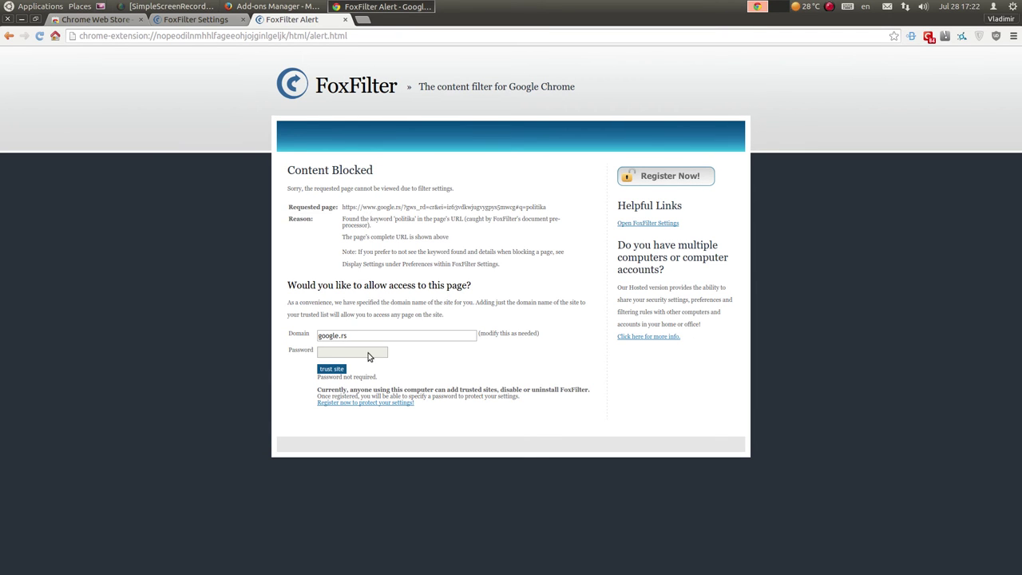
pyautogui.click(340, 370)
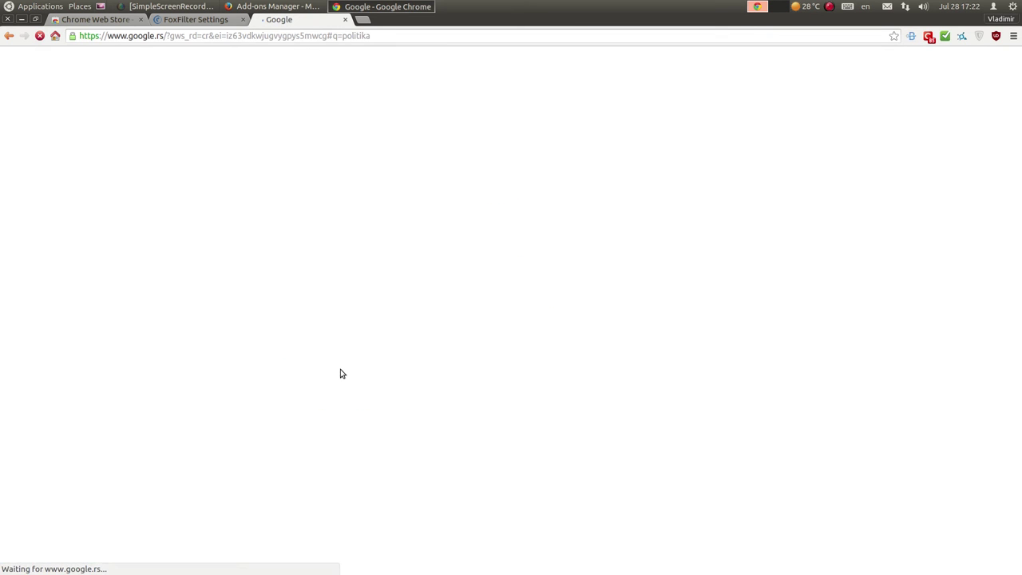
pyautogui.click(345, 19)
pyautogui.click(567, 90)
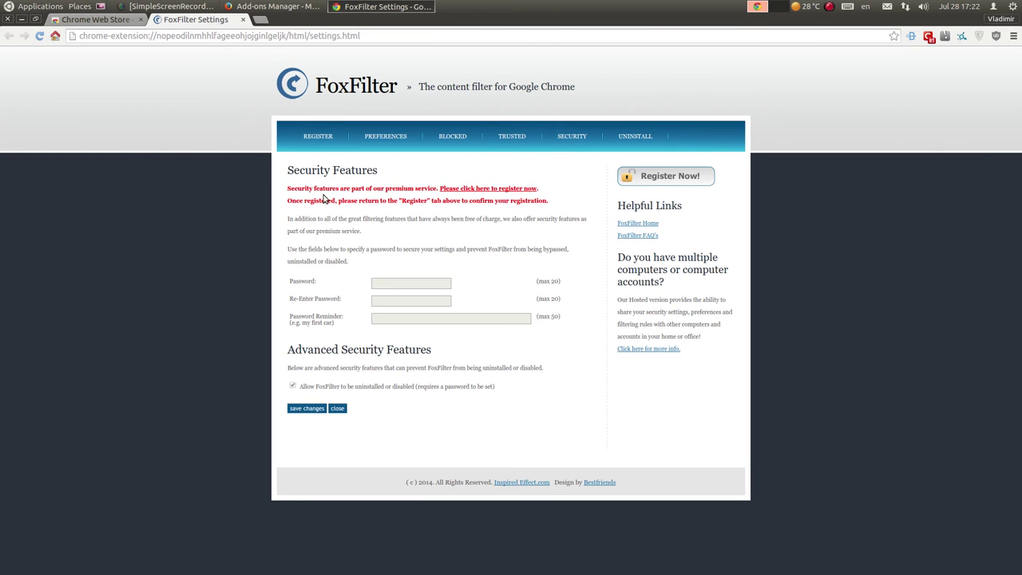
# Close FoxFilter's settings and its confirmation tab to get back to the content filter results.
pyautogui.moveTo(376, 190); pyautogui.dragTo(449, 191)
pyautogui.click(338, 408)
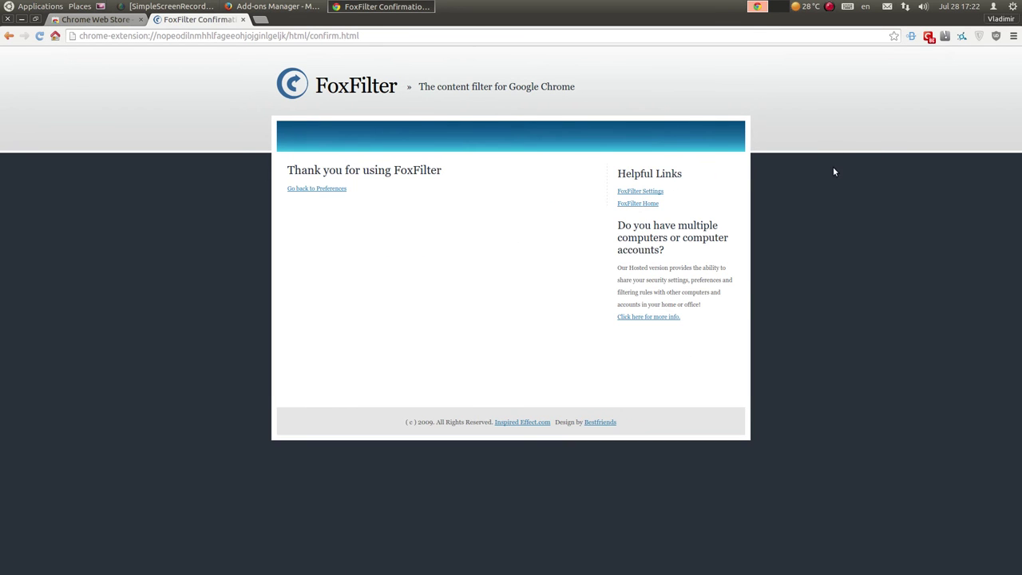
pyautogui.click(243, 20)
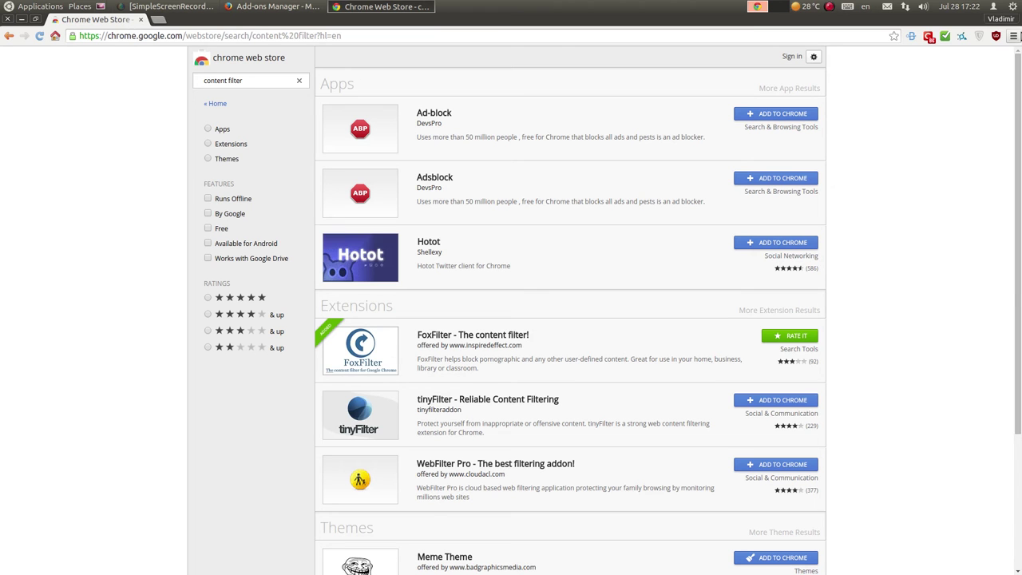
# Remove the FoxFilter extension from Chrome through the browser menu.
pyautogui.click(1013, 37)
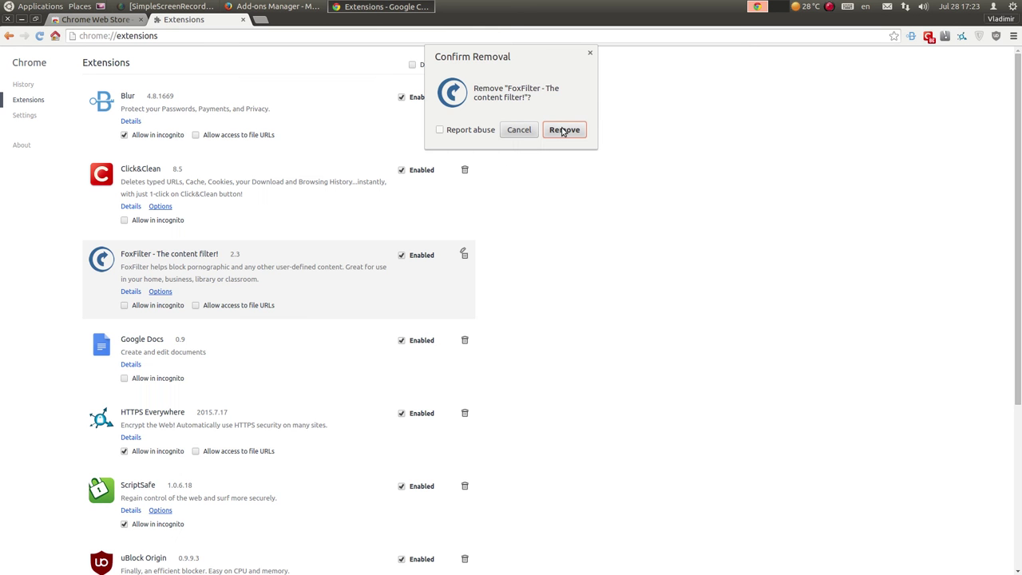
pyautogui.click(563, 130)
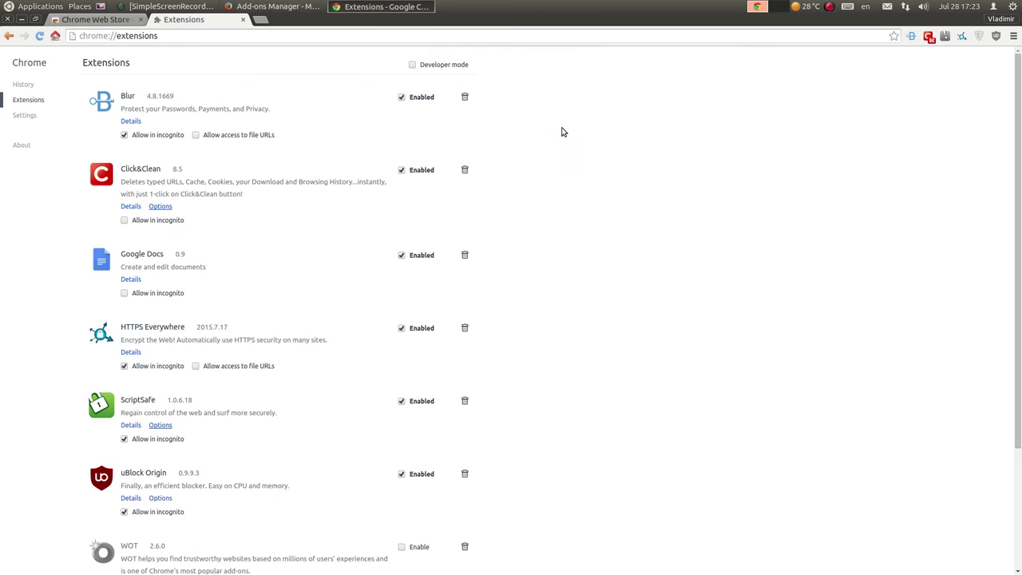
pyautogui.click(244, 20)
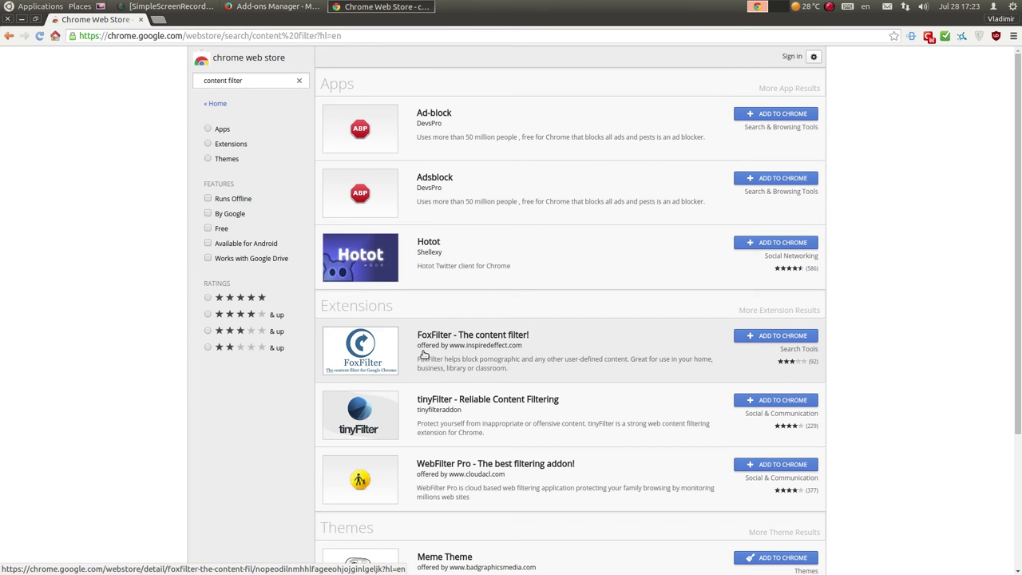
# Add tinyFilter from the Chrome Web Store and open its Options page.
pyautogui.scroll(-1, 451, 355)
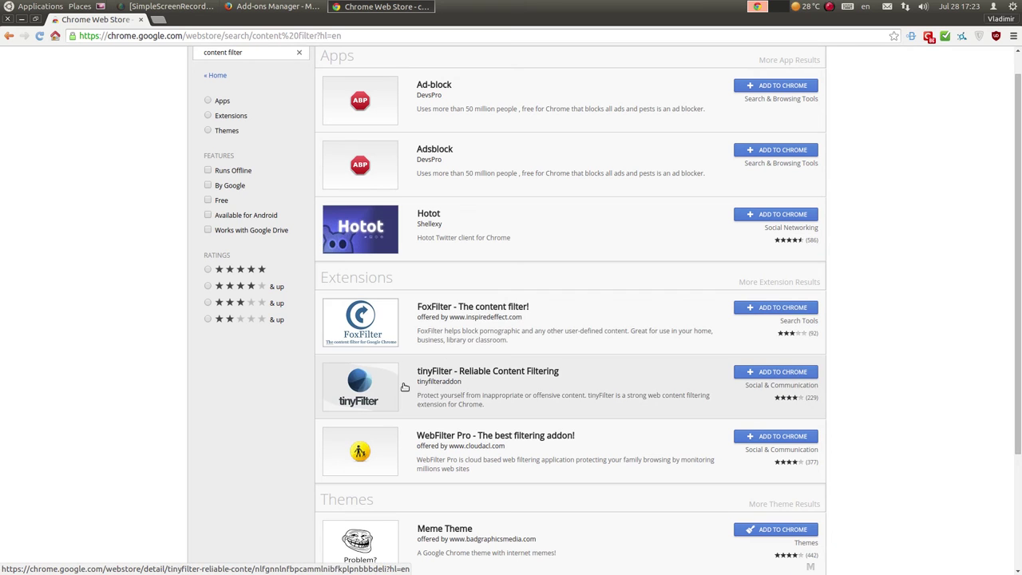
pyautogui.click(800, 376)
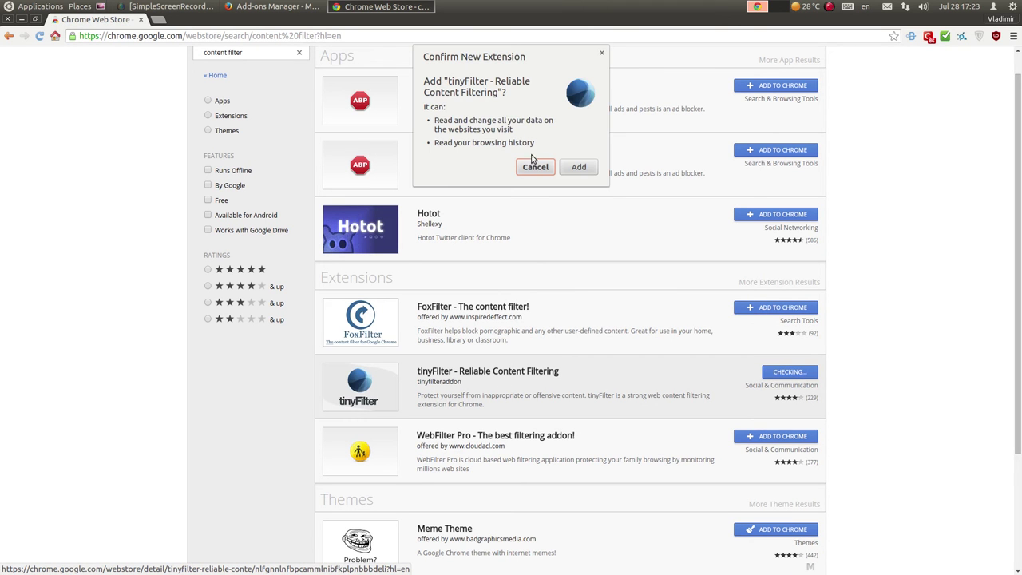
pyautogui.click(575, 167)
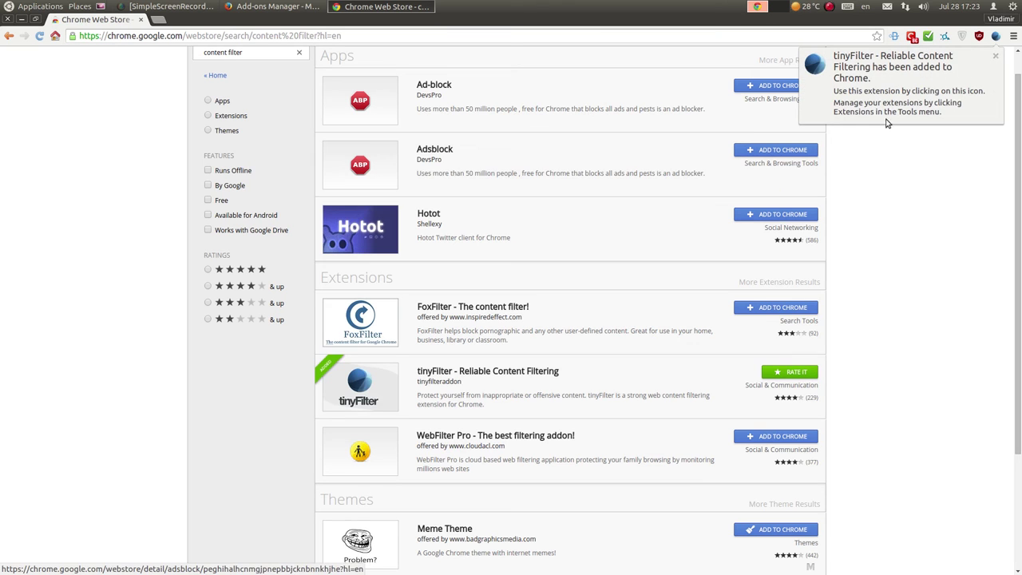
pyautogui.click(997, 42)
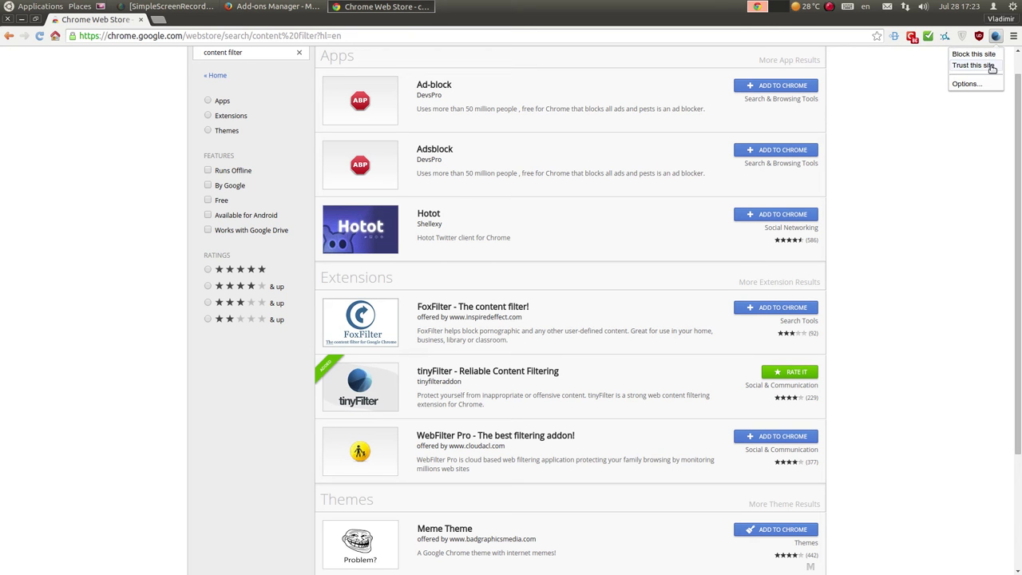
pyautogui.click(974, 85)
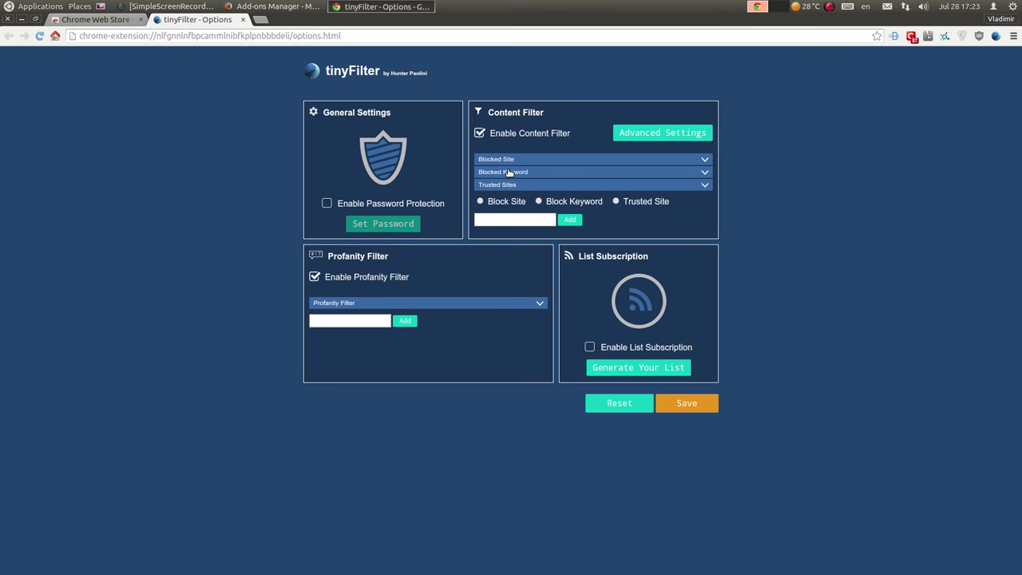
# Enable tinyFilter password protection and set a new password, entered twice.
pyautogui.click(328, 203)
pyautogui.click(359, 223)
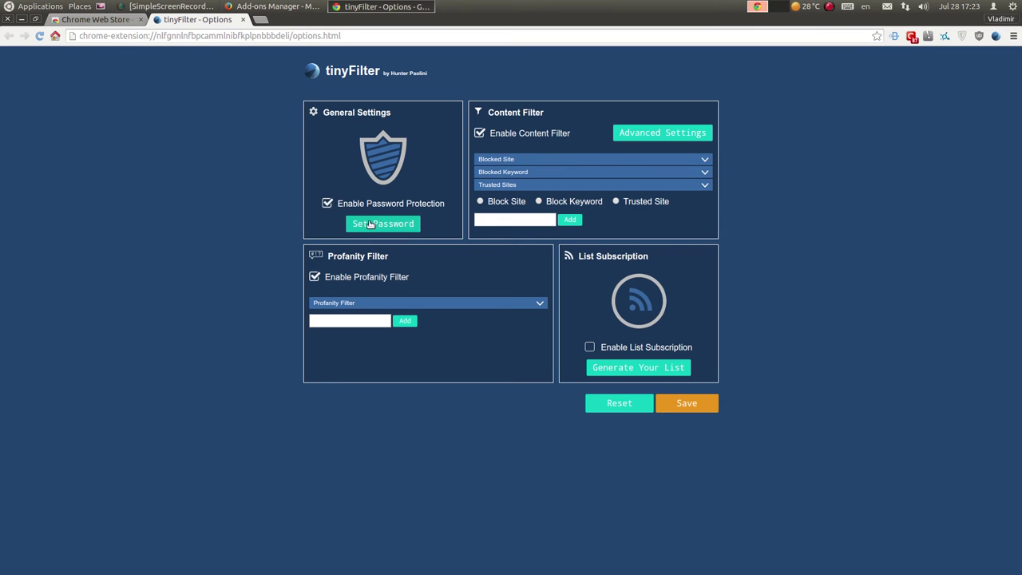
pyautogui.click(504, 224)
pyautogui.click(489, 250)
pyautogui.click(622, 275)
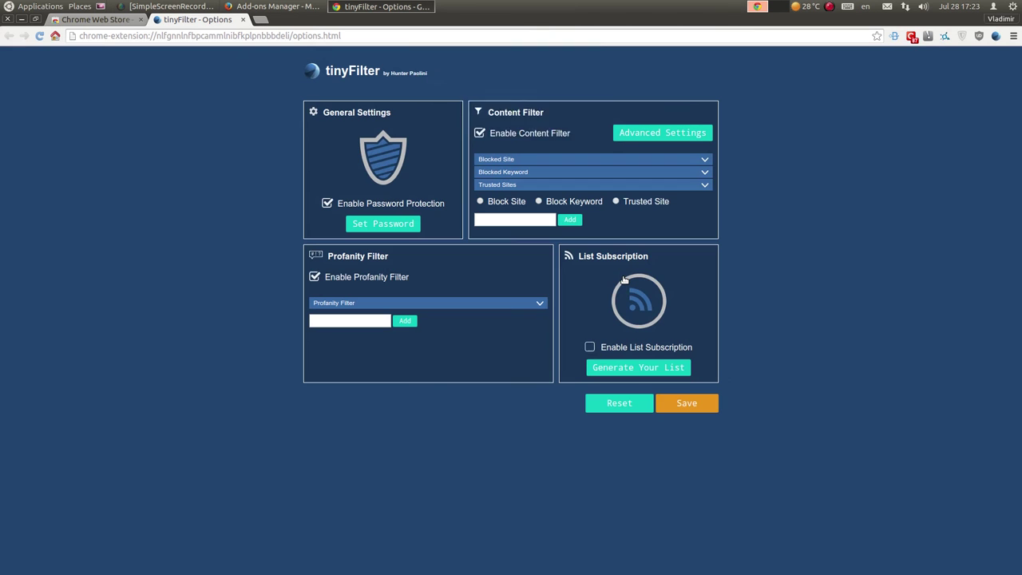
pyautogui.click(575, 115)
# Add 'politika' to tinyFilter's Blocked Keyword list.
pyautogui.click(513, 159)
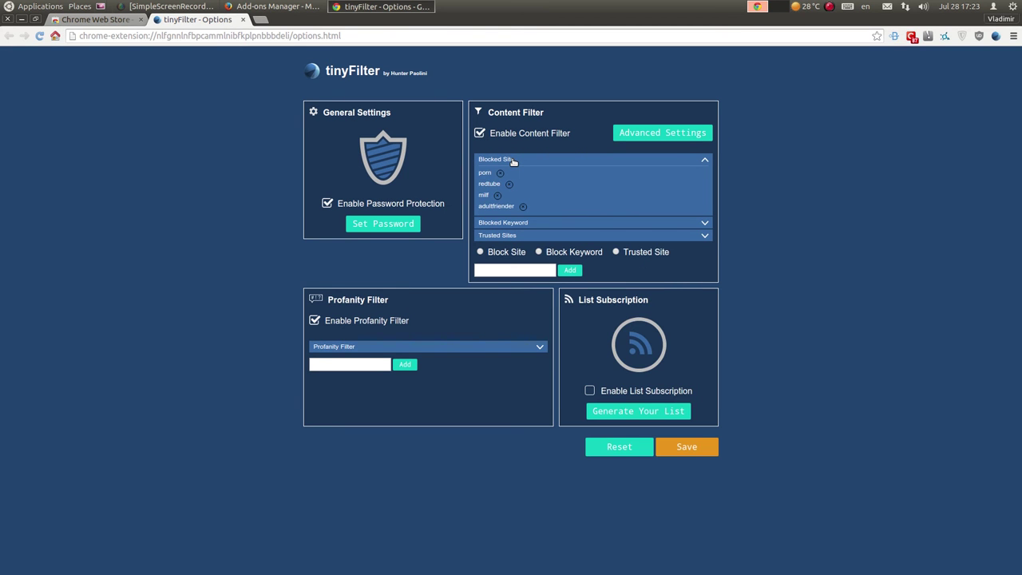
pyautogui.click(513, 160)
pyautogui.click(514, 174)
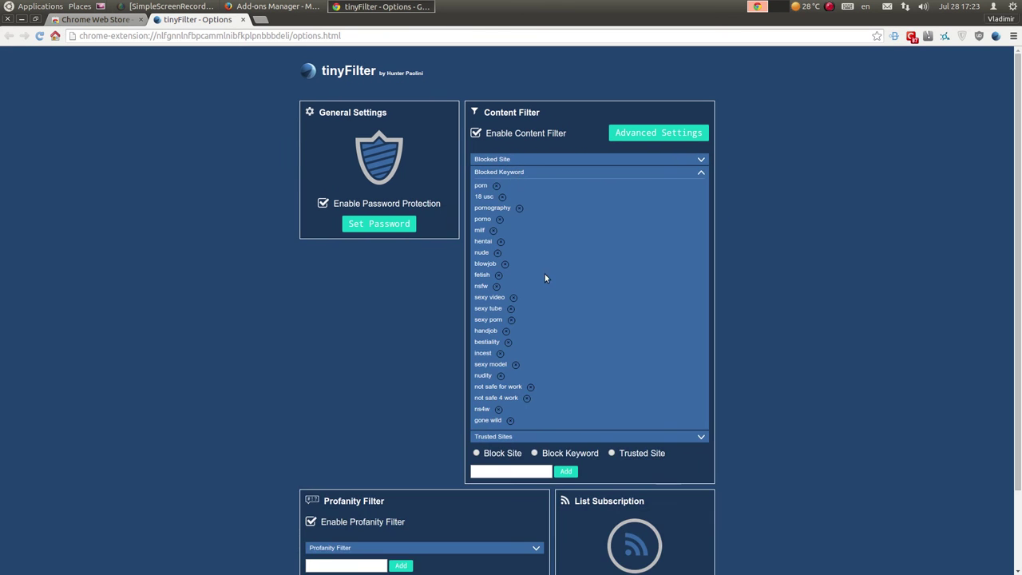
pyautogui.click(514, 471)
pyautogui.click(573, 470)
pyautogui.scroll(-3, 573, 470)
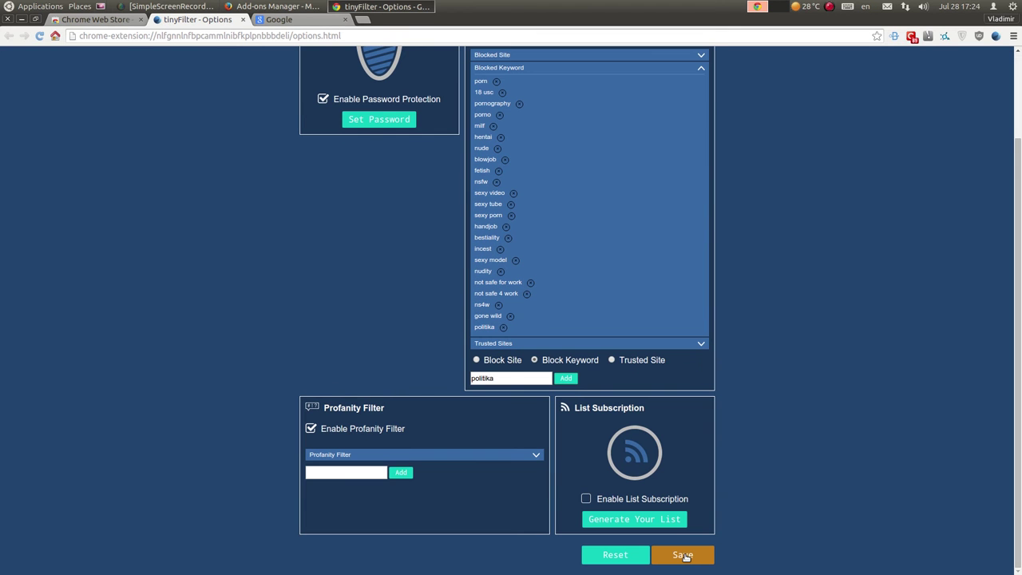
# Save the tinyFilter settings and search Google for 'politika'.
pyautogui.click(683, 554)
pyautogui.write('politika')
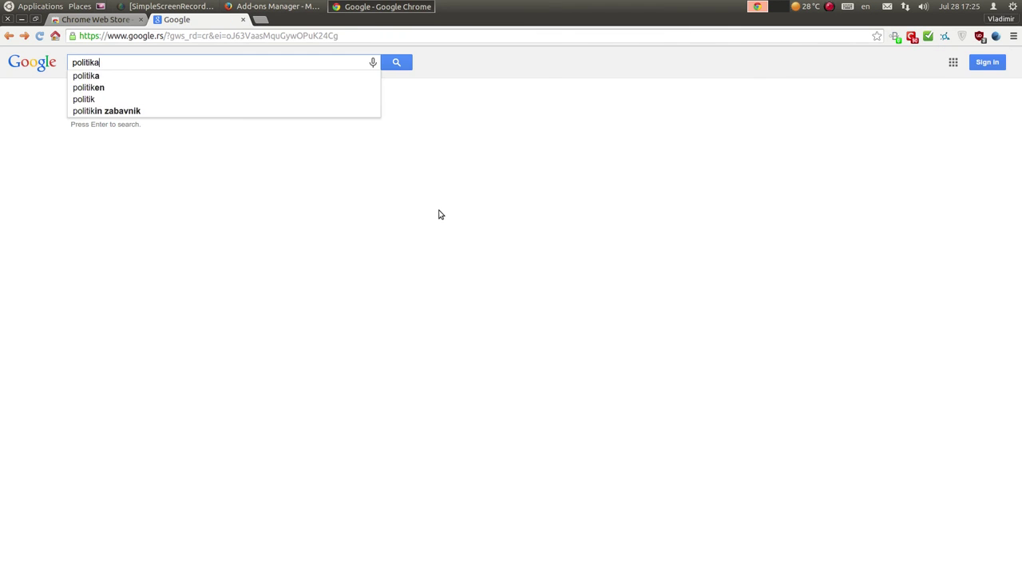
pyautogui.press('Return')
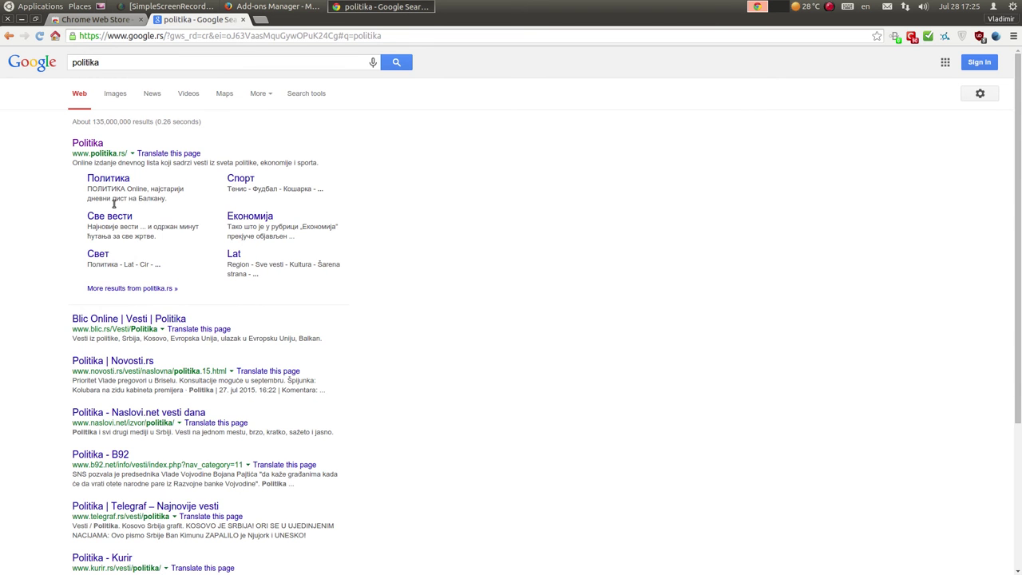
# Open the Blic Online and politika.rs results to check the filtering.
pyautogui.click(124, 319)
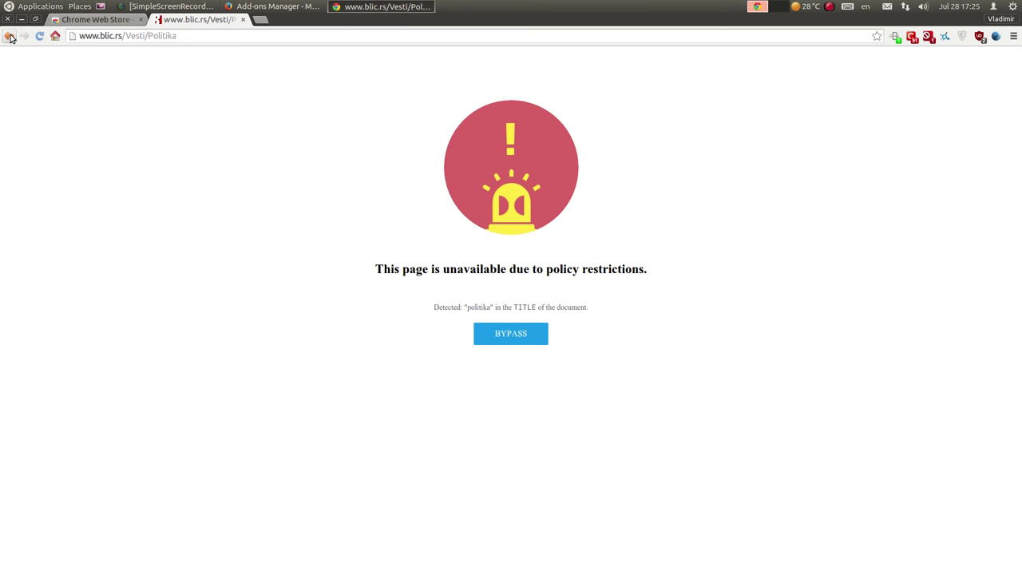
pyautogui.click(9, 36)
pyautogui.click(84, 144)
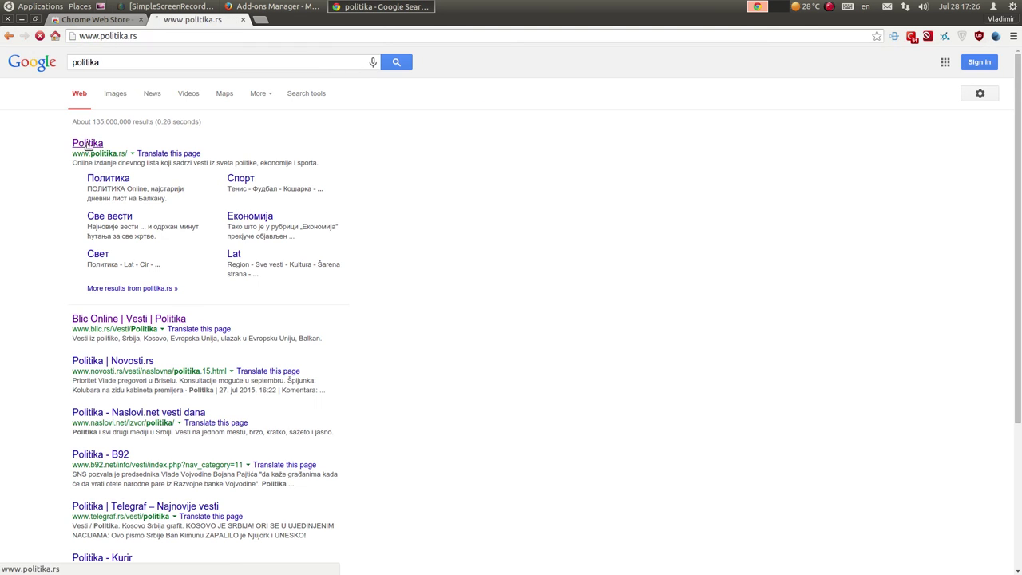
pyautogui.scroll(-3, 406, 232)
pyautogui.scroll(3, 405, 231)
pyautogui.scroll(-6, 512, 233)
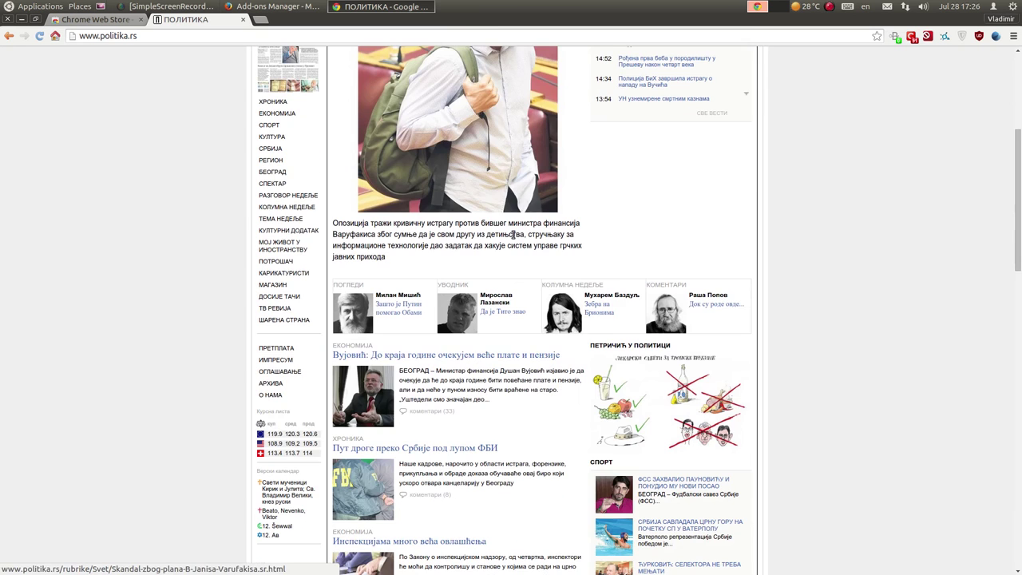
pyautogui.scroll(6, 481, 391)
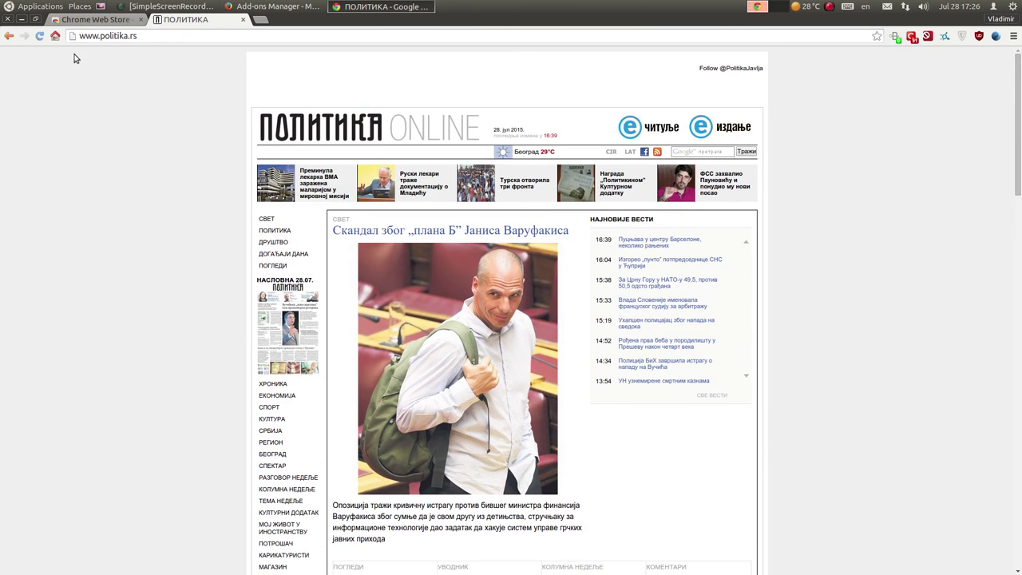
# Reopen the blocked Blic page, try BYPASS, cancel the password prompt, and return to the Web Store.
pyautogui.doubleClick(101, 36)
pyautogui.click(124, 35)
pyautogui.click(8, 36)
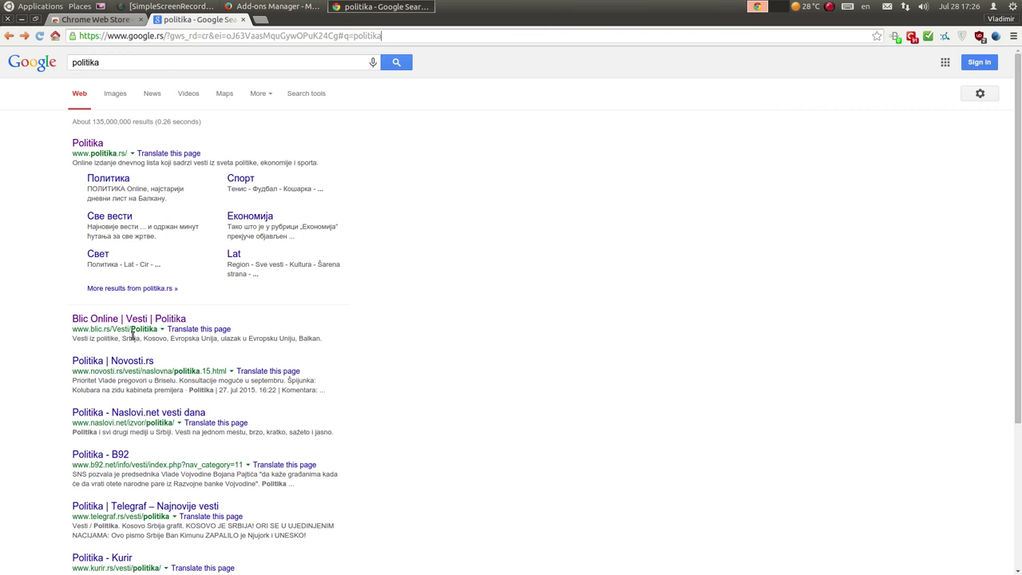
pyautogui.click(116, 320)
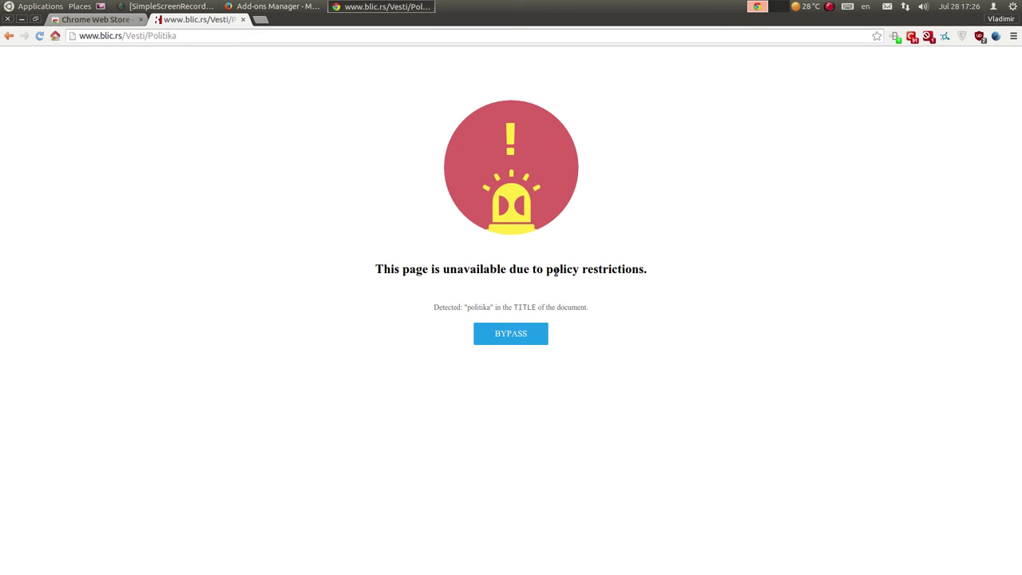
pyautogui.click(509, 333)
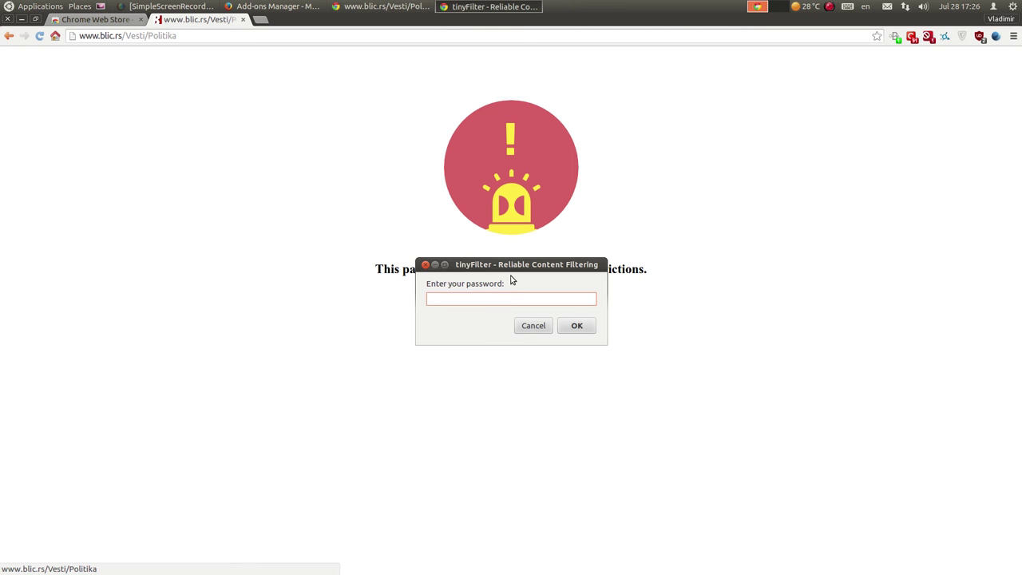
pyautogui.click(532, 323)
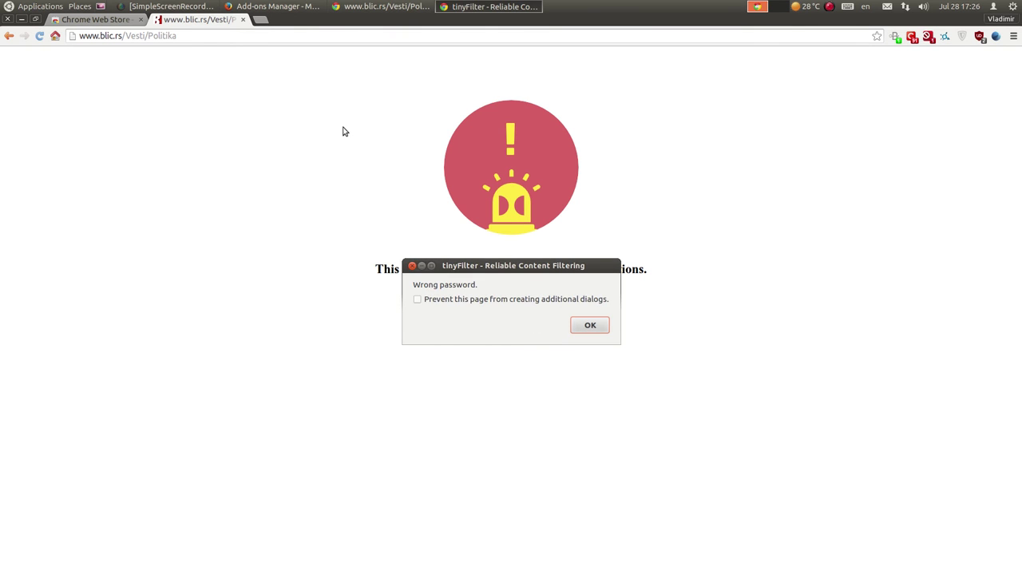
pyautogui.click(602, 324)
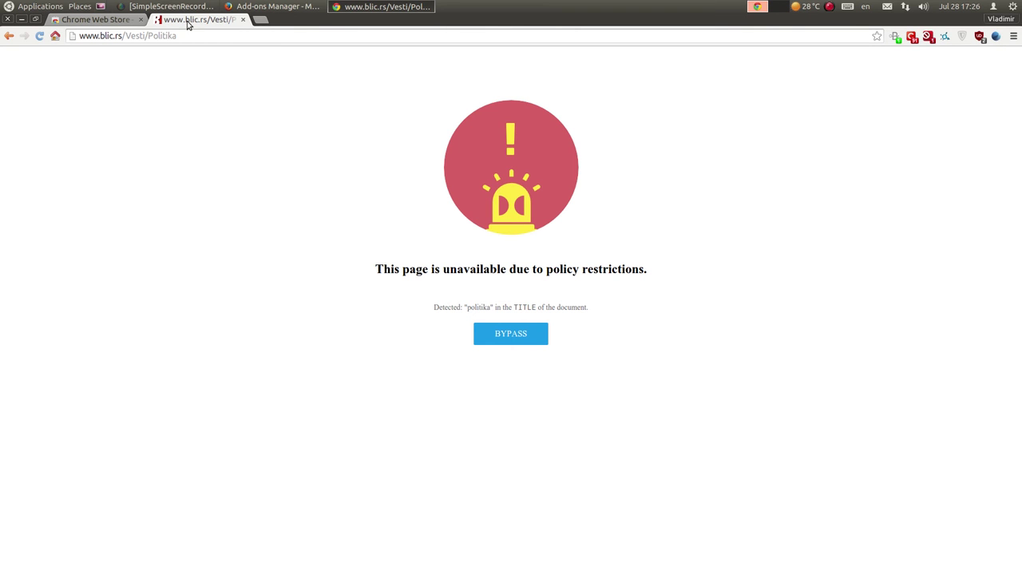
pyautogui.click(119, 19)
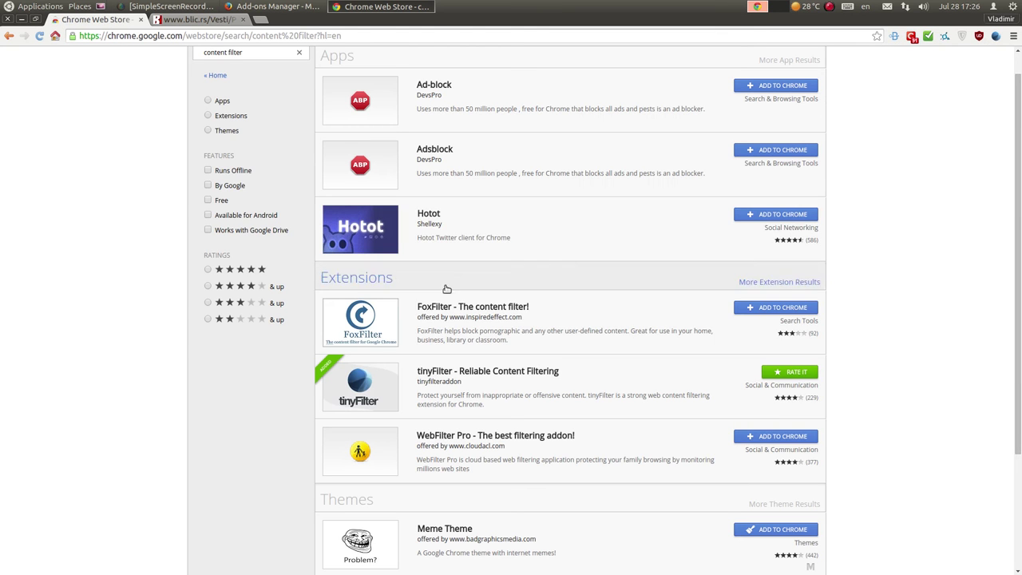
# Browse the content filter extension-only results, then return to the blocked blic.rs tab.
pyautogui.scroll(-2, 456, 330)
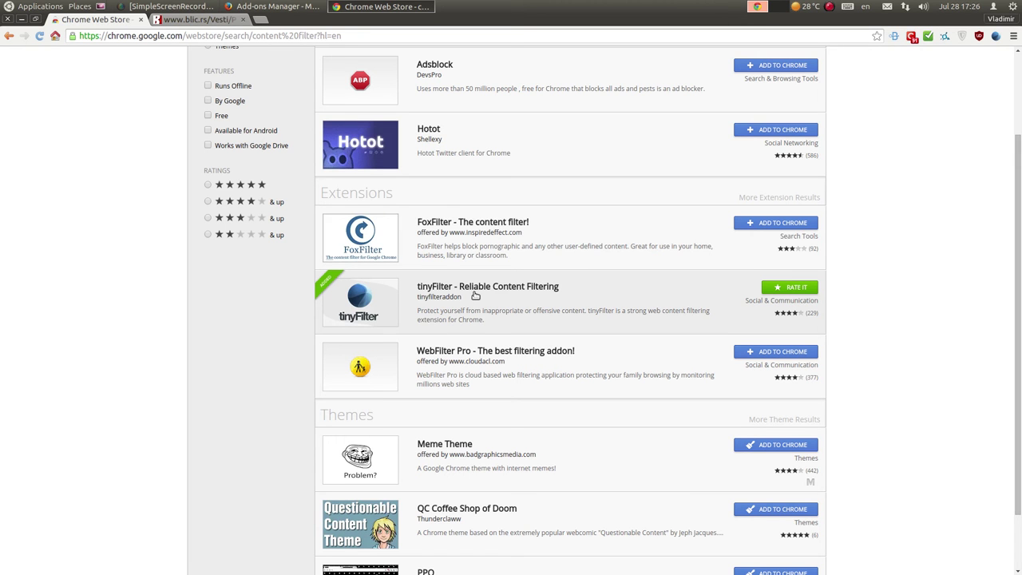
pyautogui.click(790, 198)
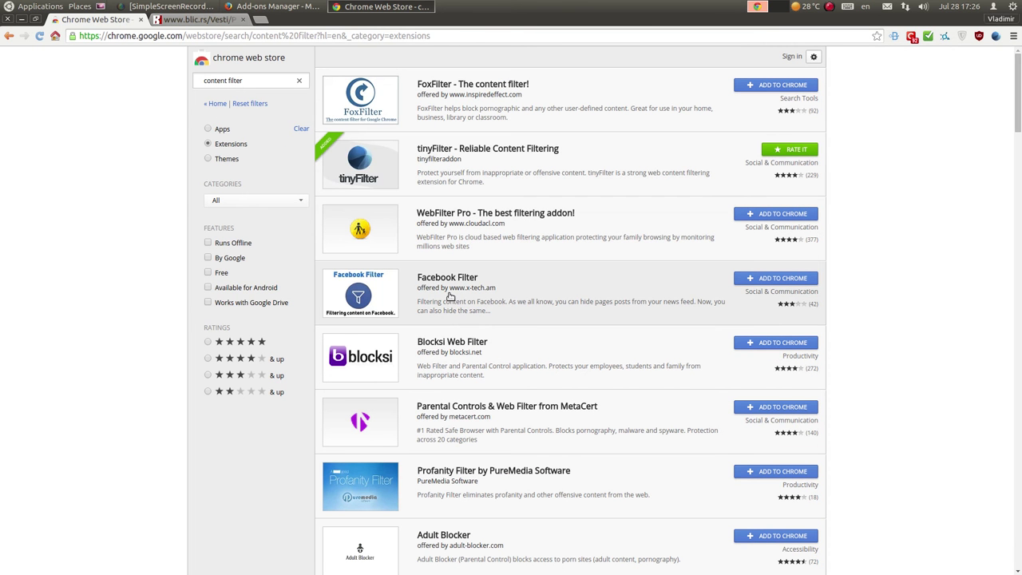
pyautogui.scroll(-8, 511, 344)
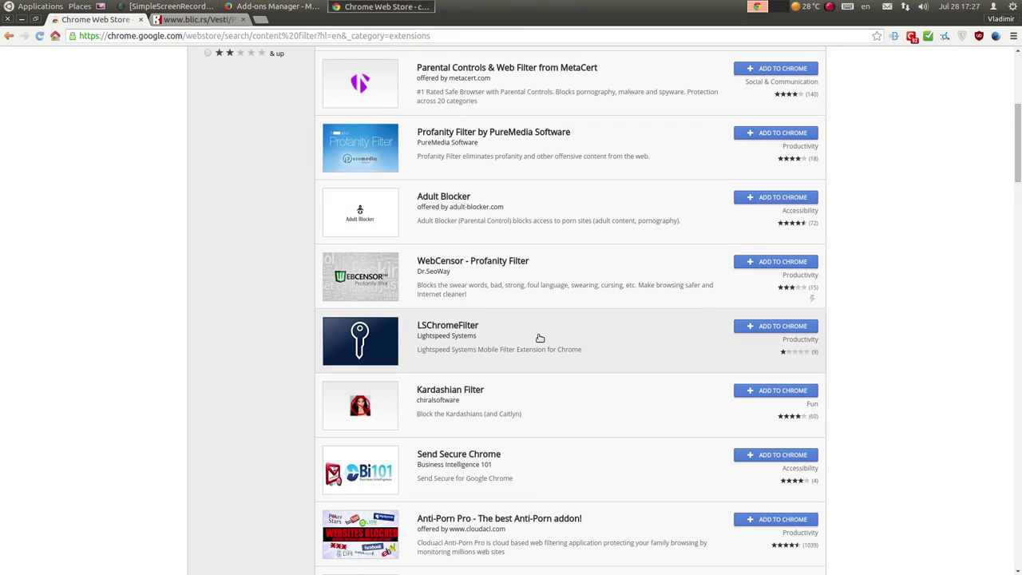
pyautogui.scroll(-10, 540, 338)
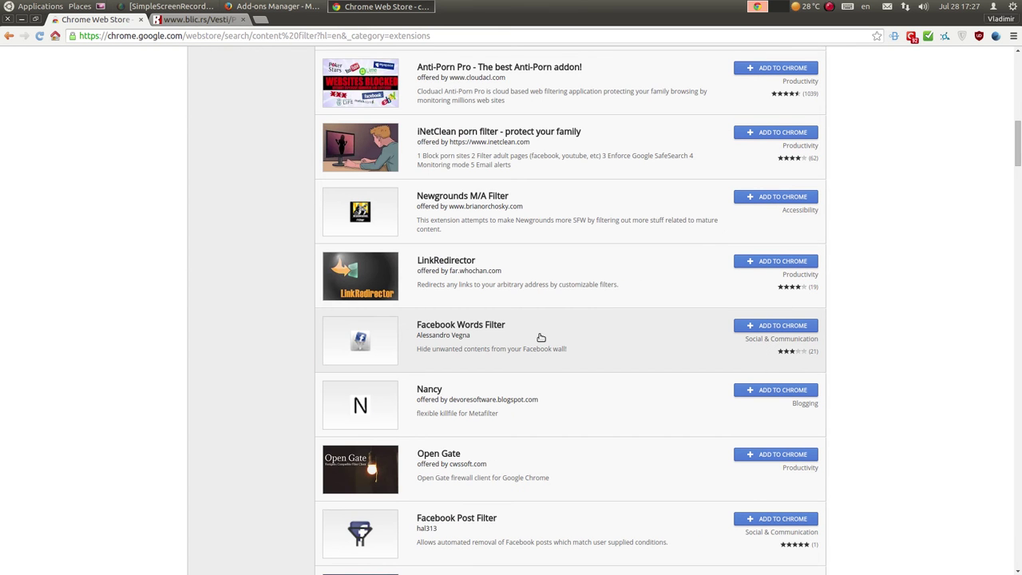
pyautogui.scroll(18, 540, 337)
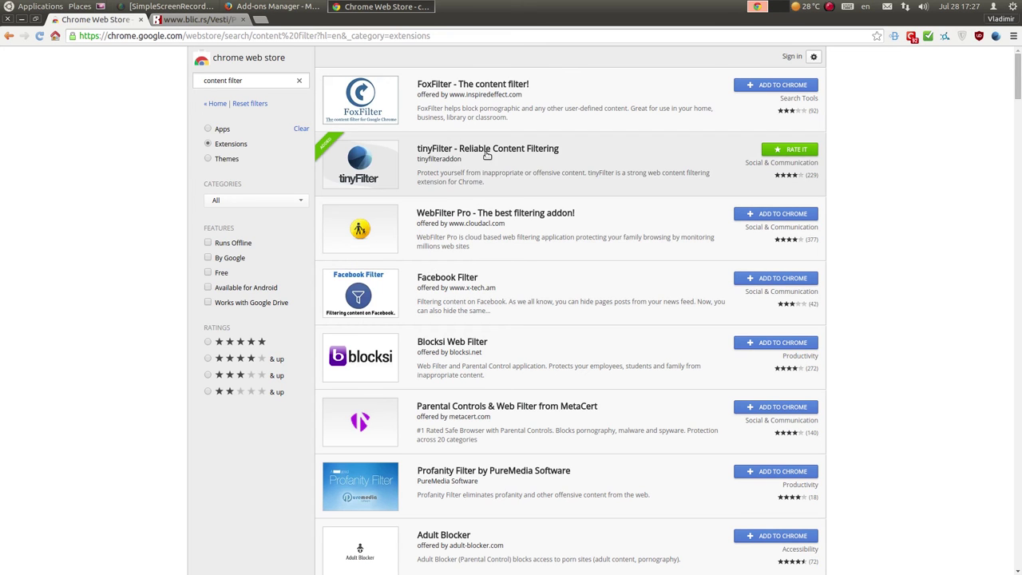
pyautogui.click(210, 22)
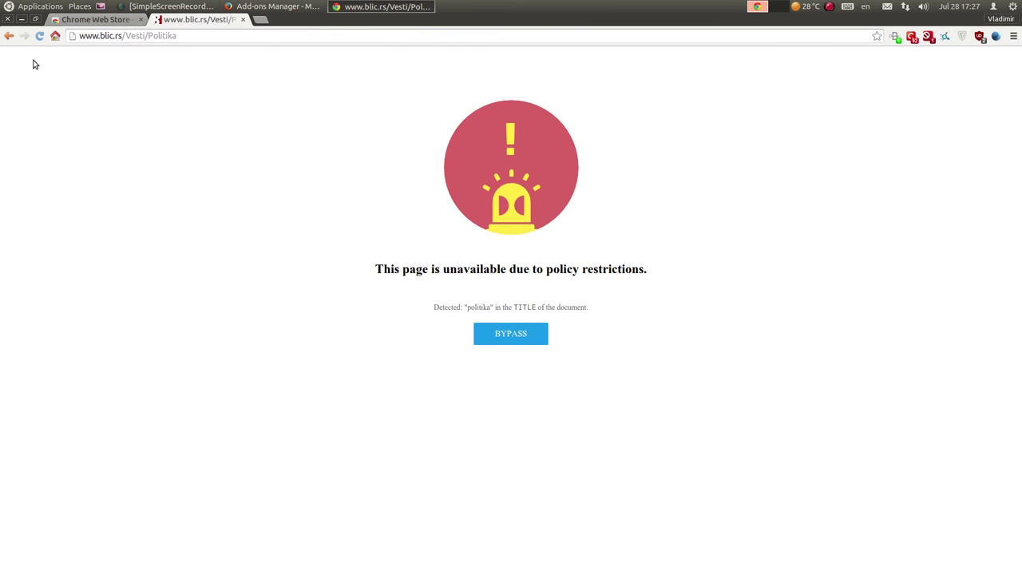
# Open the Naslovi.net politika result, see it blocked, and unlock tinyFilter's settings with the password.
pyautogui.click(9, 37)
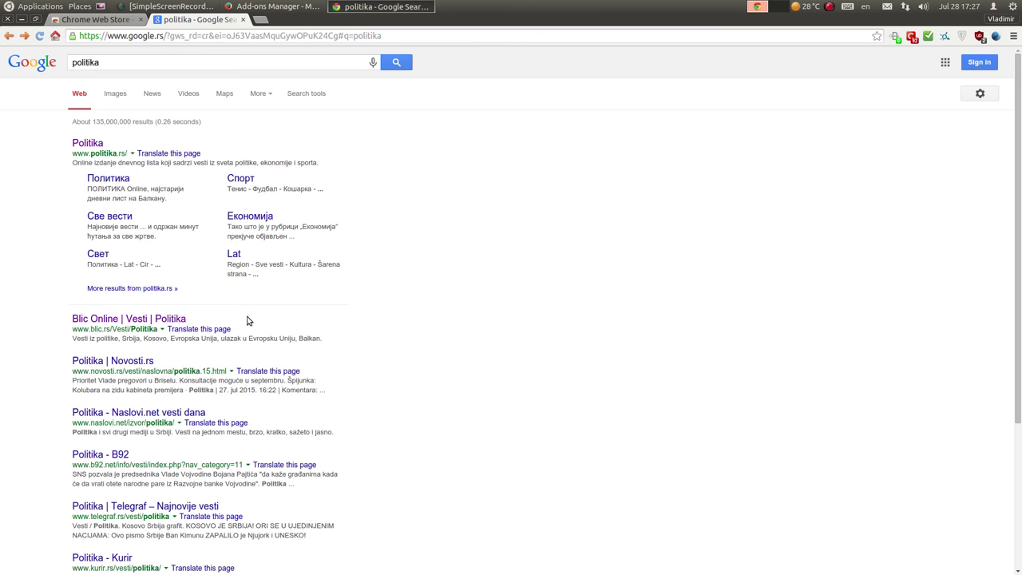
pyautogui.click(157, 416)
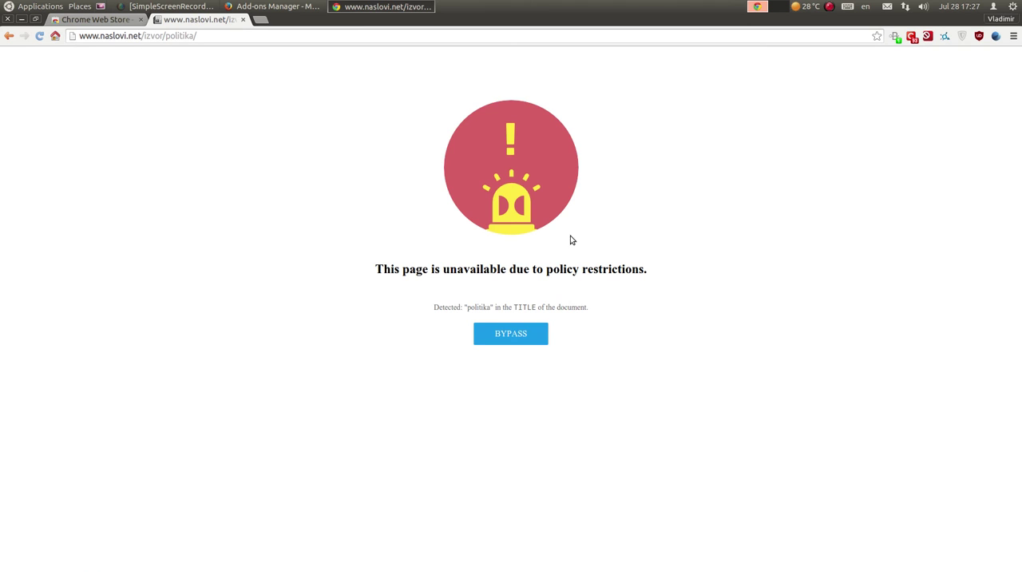
pyautogui.click(511, 333)
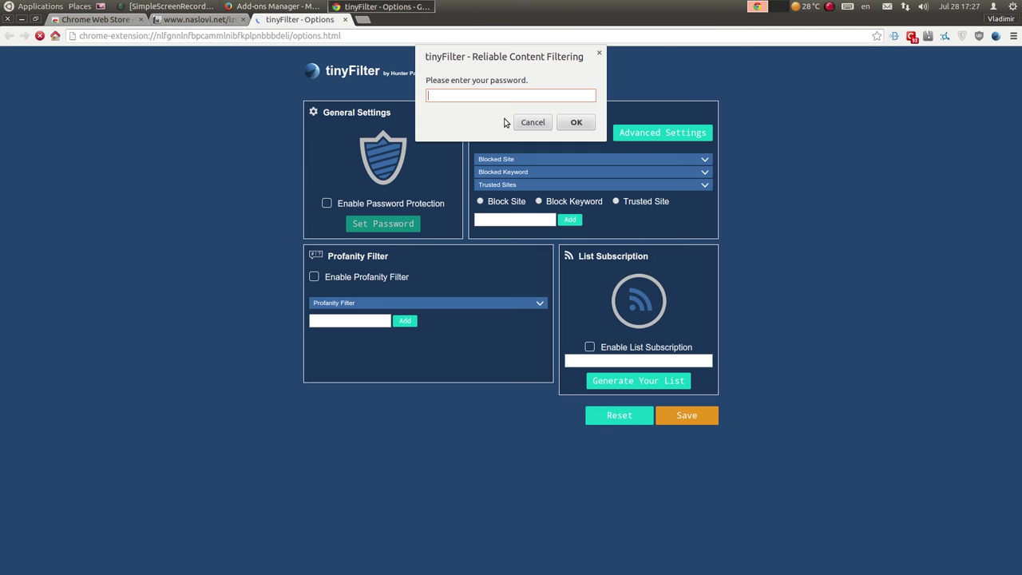
pyautogui.click(577, 123)
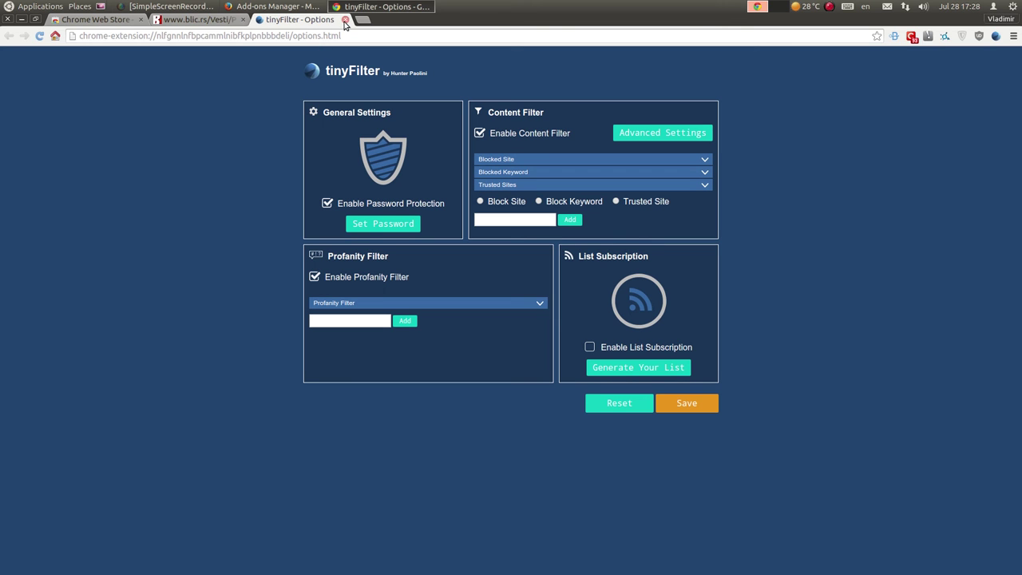
# Remove tinyFilter from Chrome and reload the Blic page without the filter.
pyautogui.rightClick(995, 36)
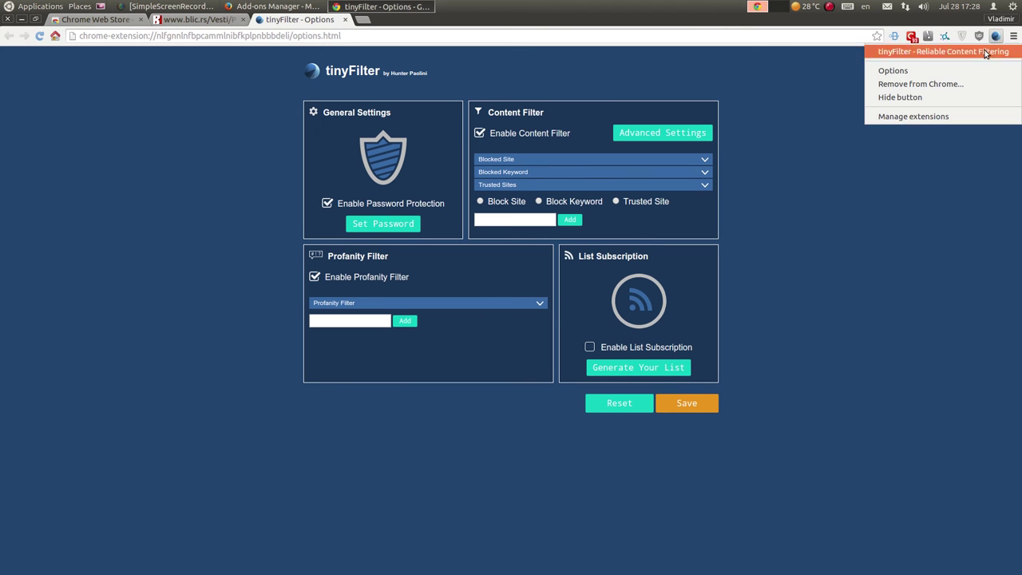
pyautogui.click(940, 84)
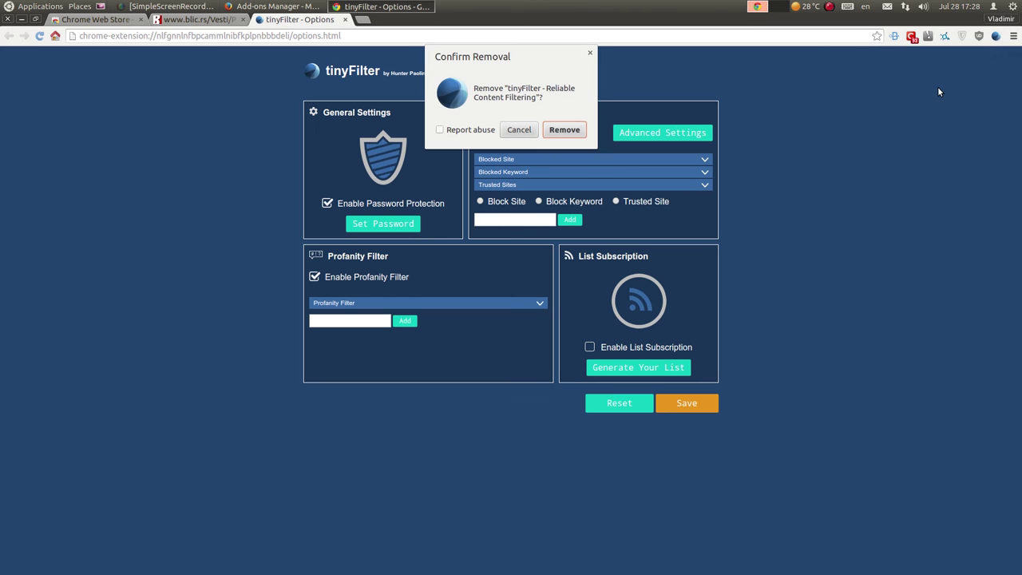
pyautogui.click(568, 130)
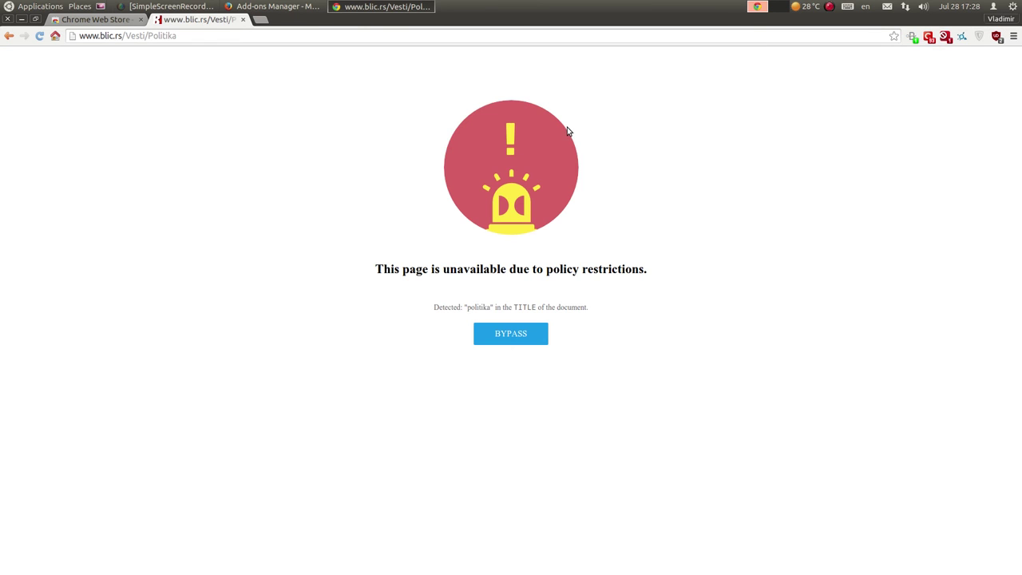
pyautogui.click(39, 36)
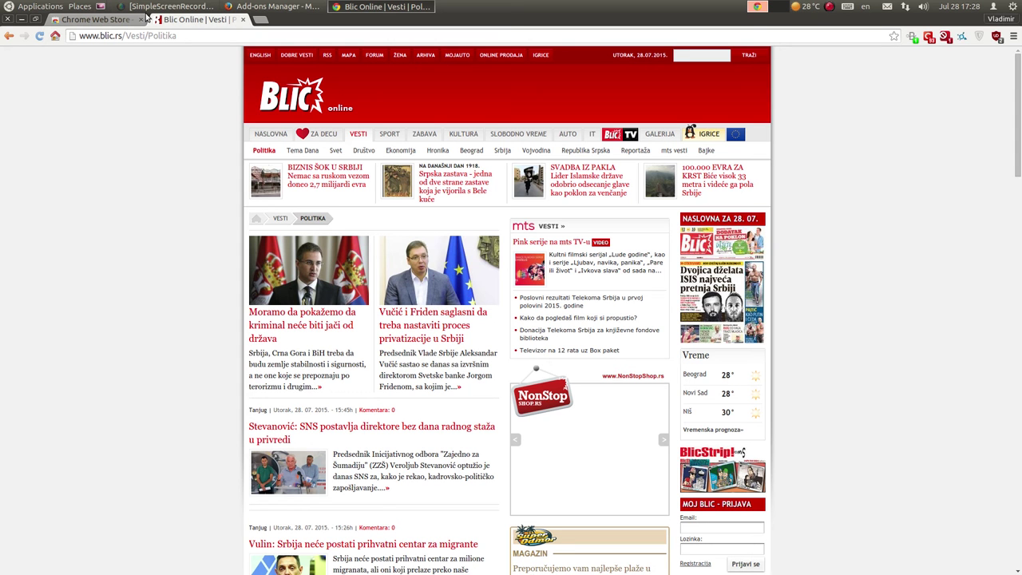
# Close the Blic Online tab and the Chrome window, then the Add-ons Manager tab.
pyautogui.click(244, 20)
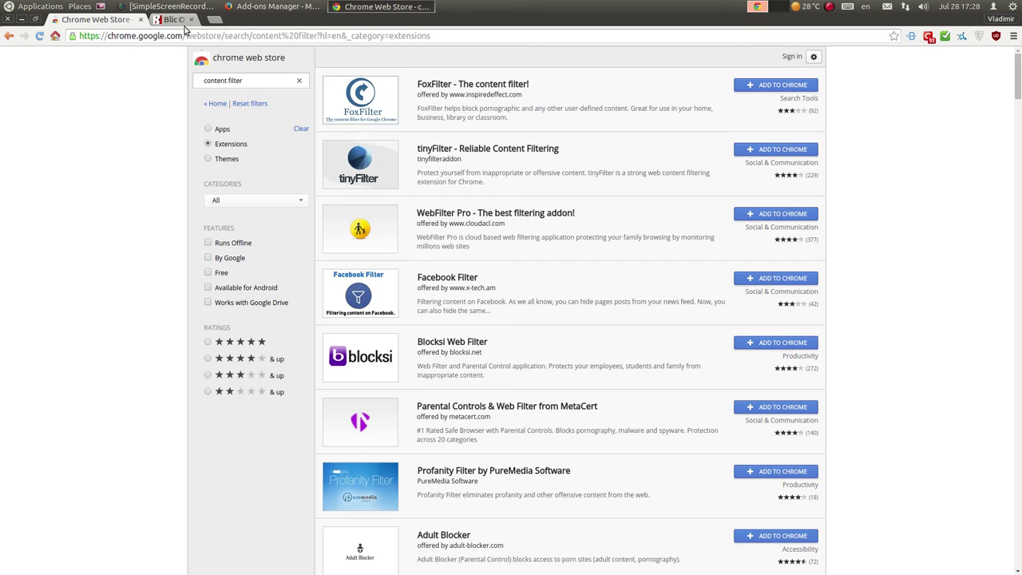
pyautogui.click(141, 19)
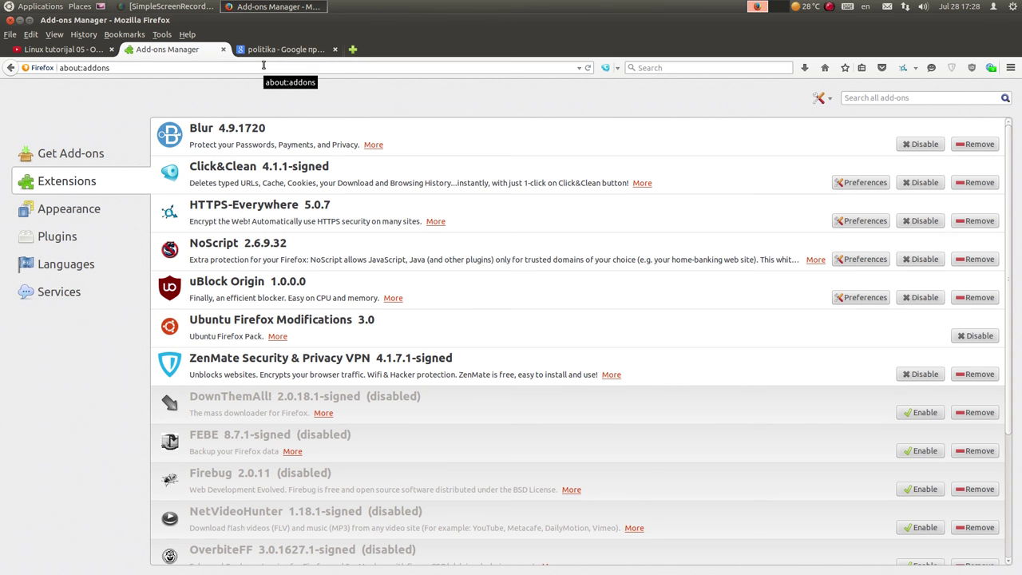
pyautogui.click(222, 50)
# Close the politika search tab and scroll back to the hosts-file reply in the comments.
pyautogui.click(222, 50)
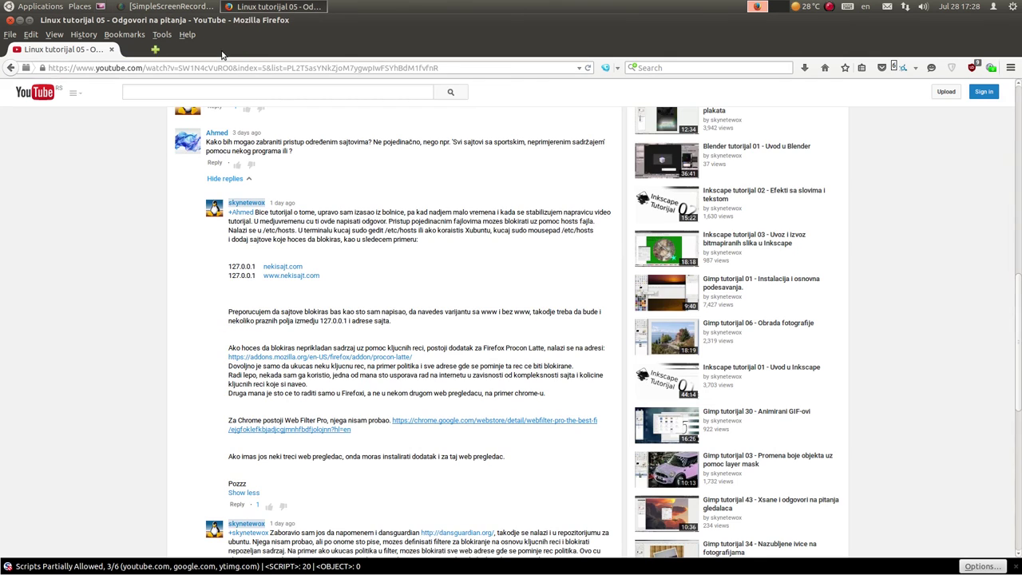
pyautogui.scroll(3, 118, 331)
pyautogui.click(14, 8)
# Launch a terminal and run 'sudo gedit /etc/hosts', entering the administrator password.
pyautogui.moveTo(24, 27)
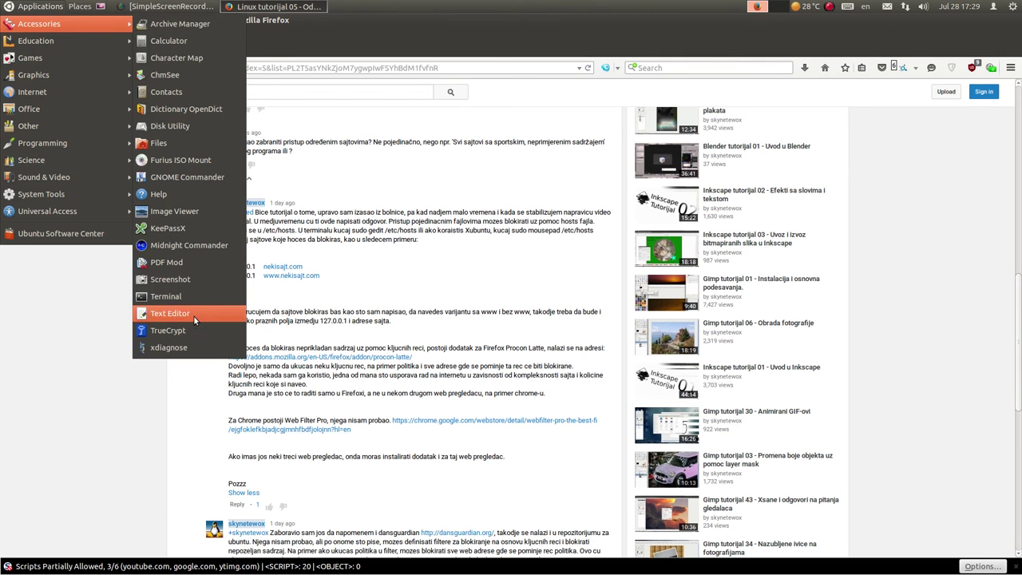
pyautogui.click(182, 295)
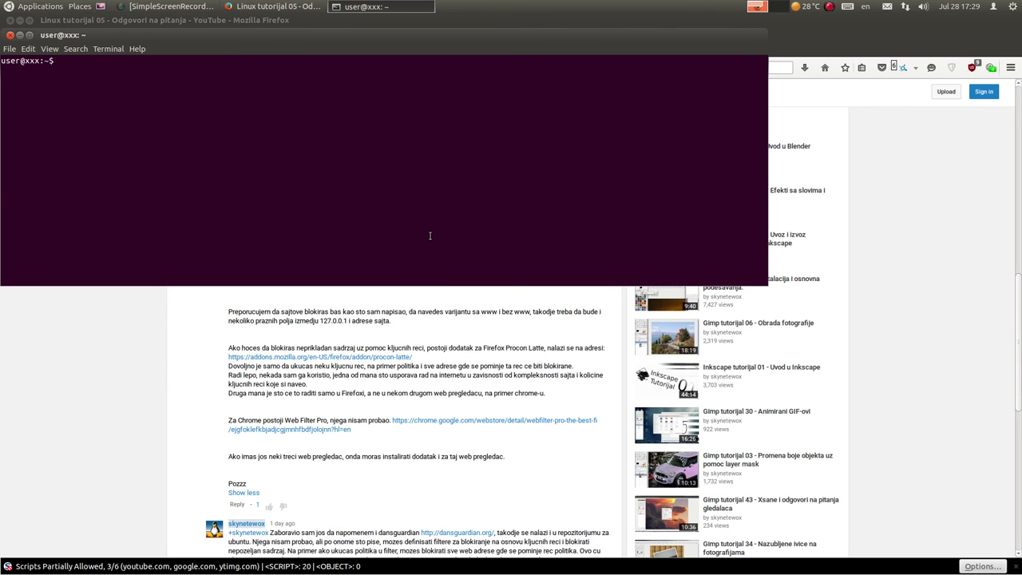
pyautogui.write('sudo ')
pyautogui.write('mousepad')
pyautogui.write(' /etc/')
pyautogui.write('hosts')
pyautogui.hotkey('ctrl', 'Left')
pyautogui.hotkey('ctrl', 'Left')
pyautogui.hotkey('ctrl', 'Left')
pyautogui.press('Delete')
pyautogui.press('Delete')
pyautogui.press('Delete')
pyautogui.press('Delete')
pyautogui.press('Delete')
pyautogui.press('Delete')
pyautogui.press('Delete')
pyautogui.press('Delete')
pyautogui.press('Delete')
pyautogui.write('gedit')
pyautogui.press('Return')
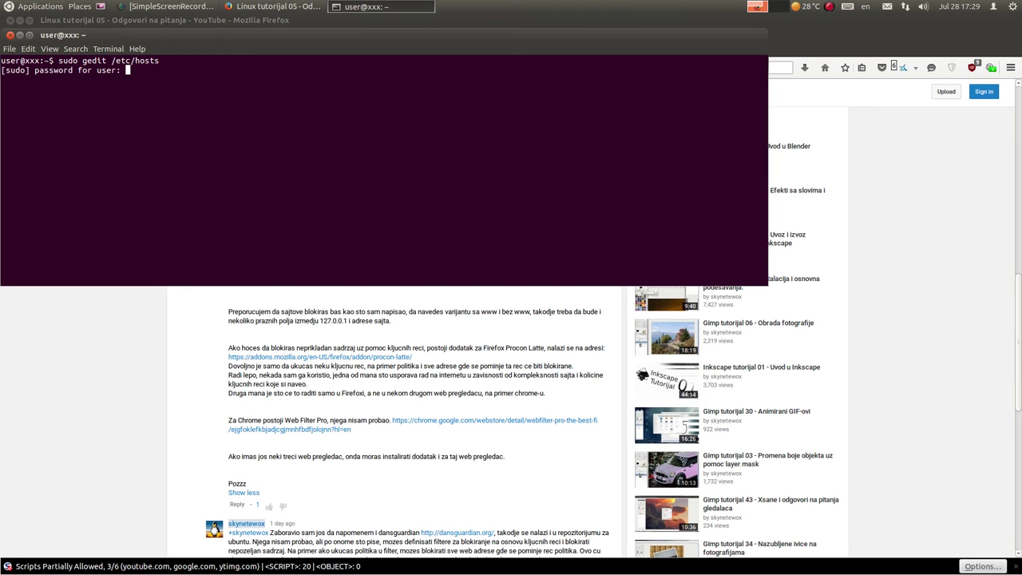
pyautogui.press('Return')
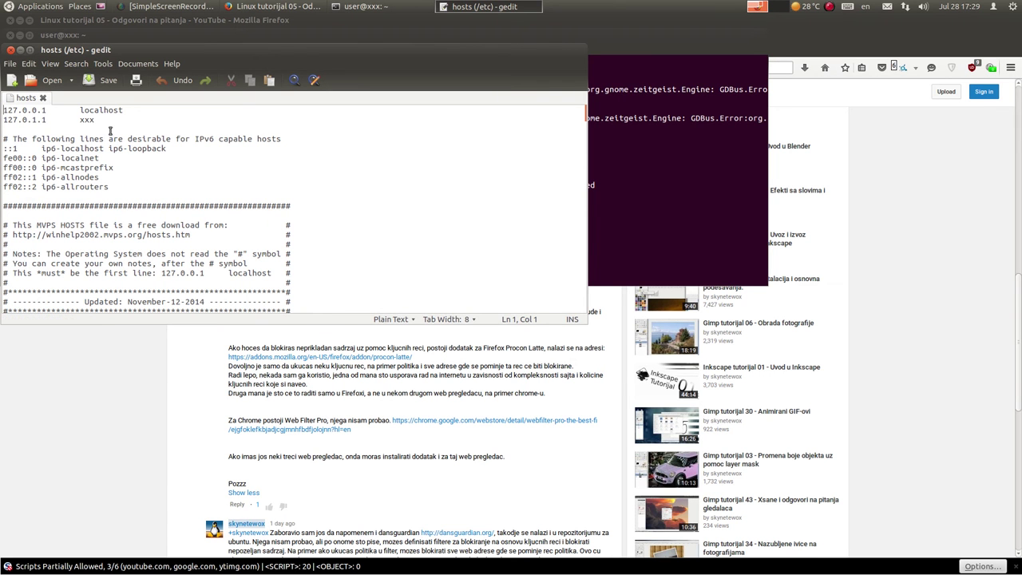
# Scroll through the hosts file header, highlighting the localhost lines and header comments.
pyautogui.moveTo(6, 109); pyautogui.dragTo(146, 184)
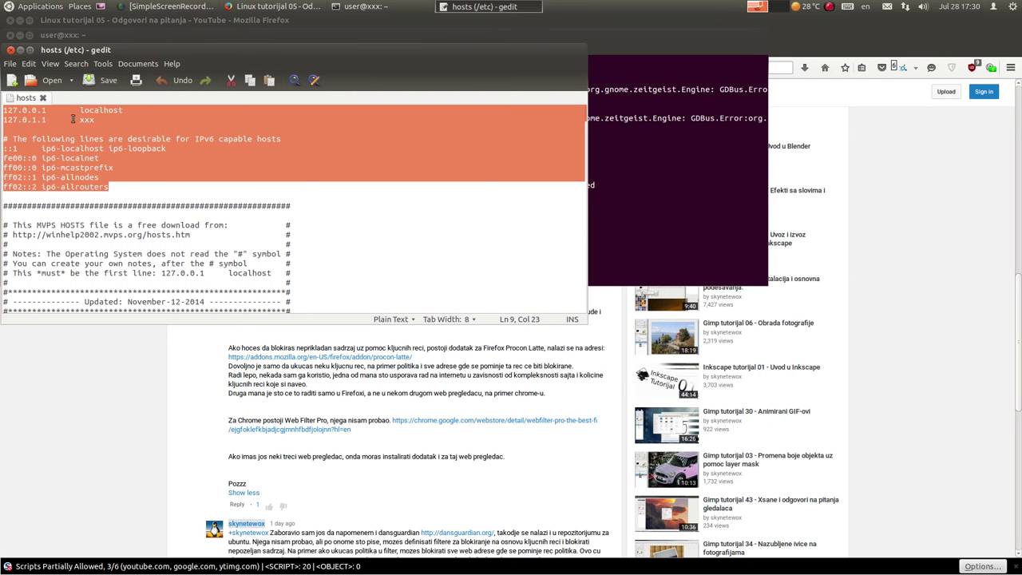
pyautogui.click(126, 185)
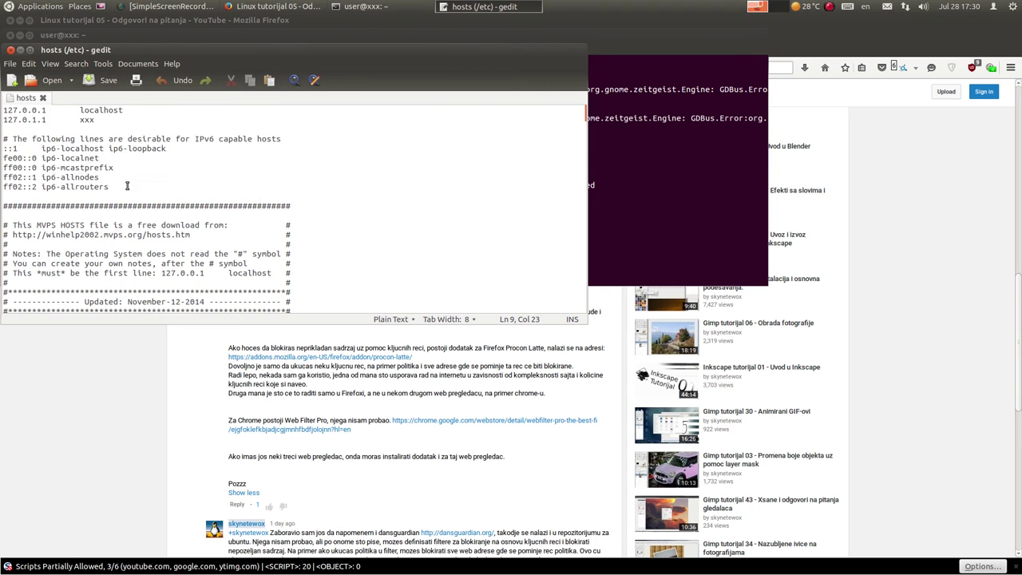
pyautogui.scroll(-2, 126, 186)
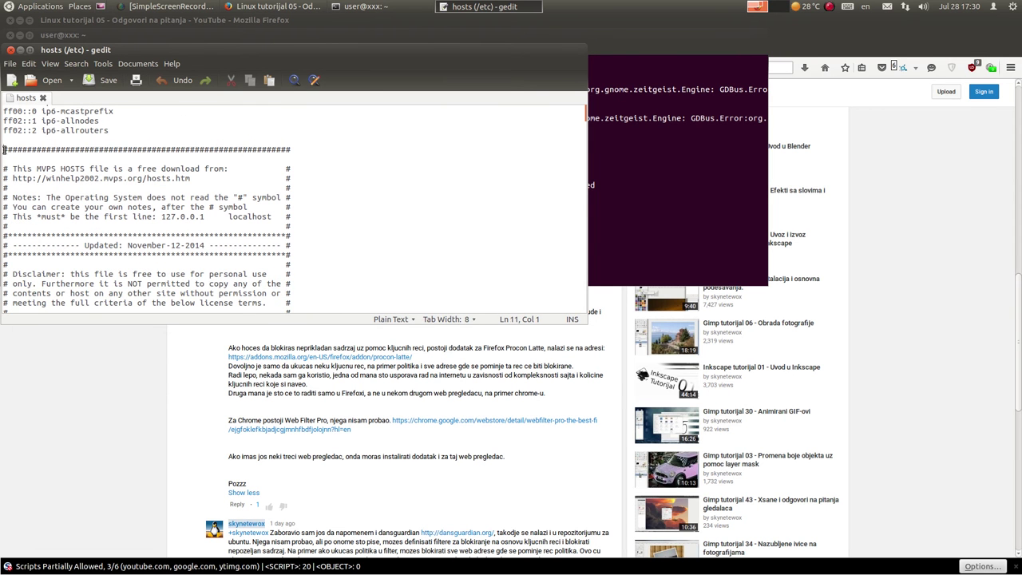
pyautogui.moveTo(4, 149); pyautogui.dragTo(302, 225)
pyautogui.scroll(-4, 302, 225)
pyautogui.click(285, 212)
pyautogui.scroll(-10, 290, 197)
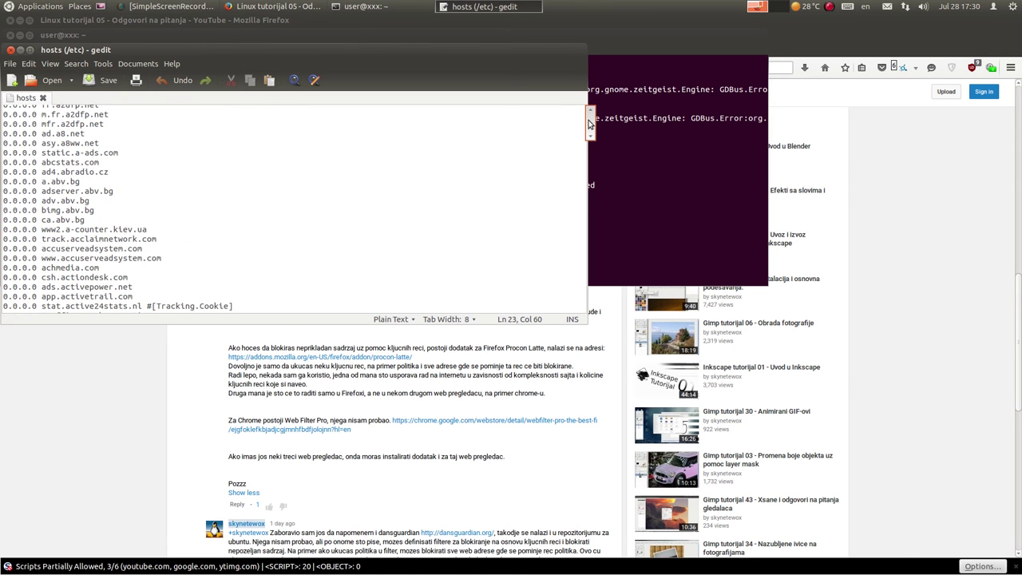
# Maximize gedit and select the MVPS HOSTS download URL on line 14.
pyautogui.click(29, 50)
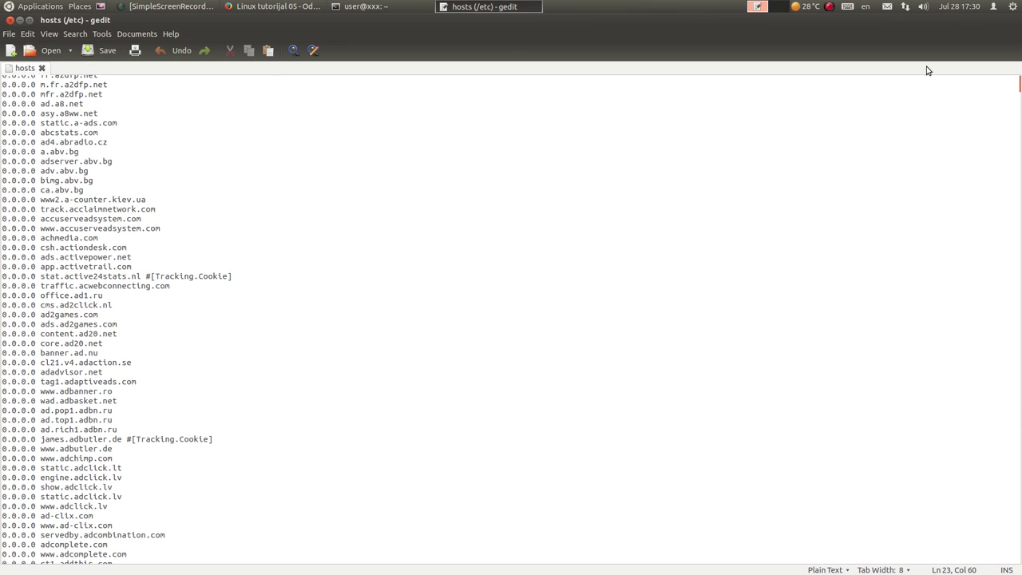
pyautogui.scroll(10, 817, 140)
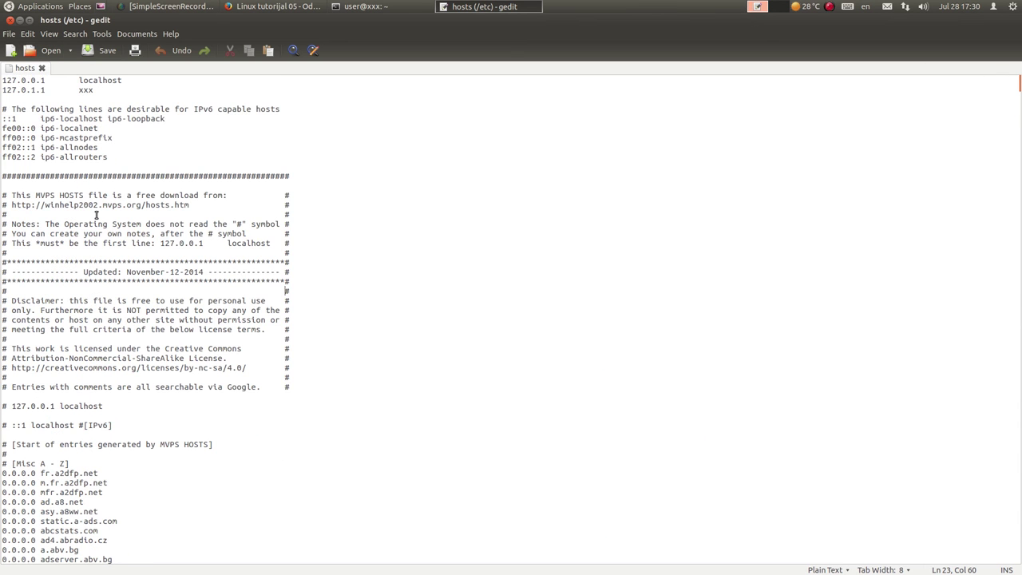
pyautogui.moveTo(11, 205); pyautogui.dragTo(190, 205)
pyautogui.hotkey('ctrl', 'c')
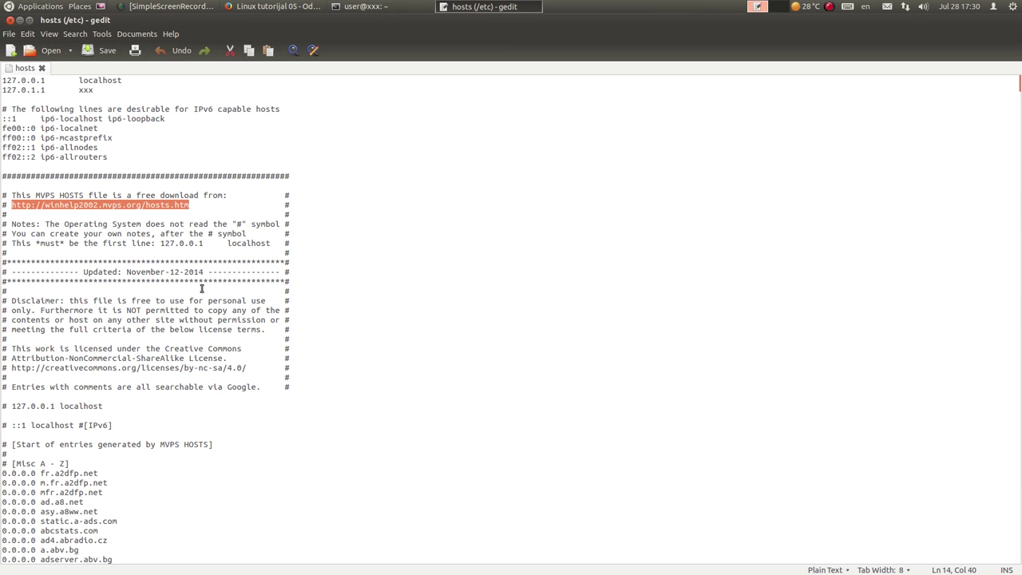
pyautogui.scroll(-5, 318, 335)
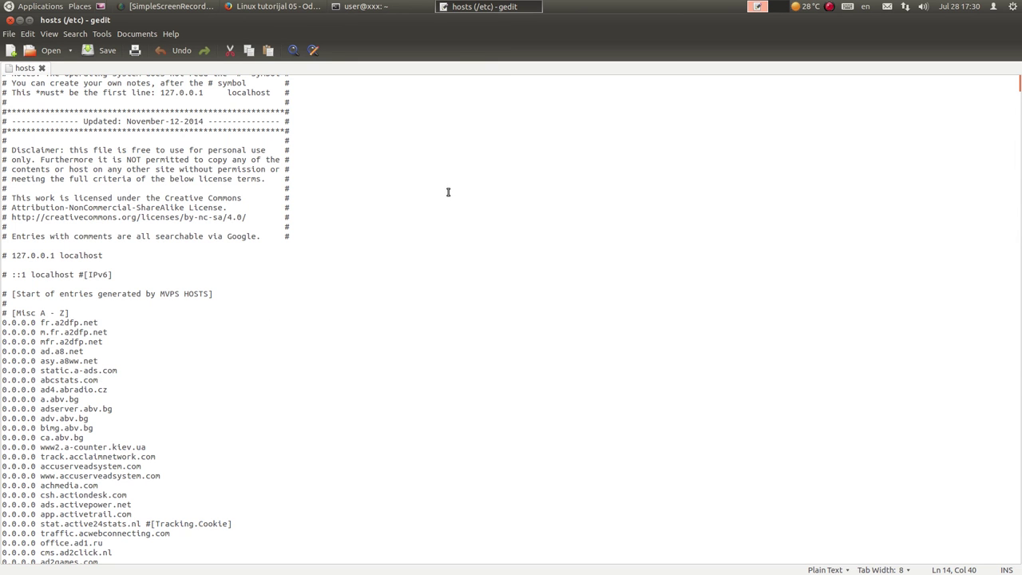
pyautogui.scroll(5, 470, 212)
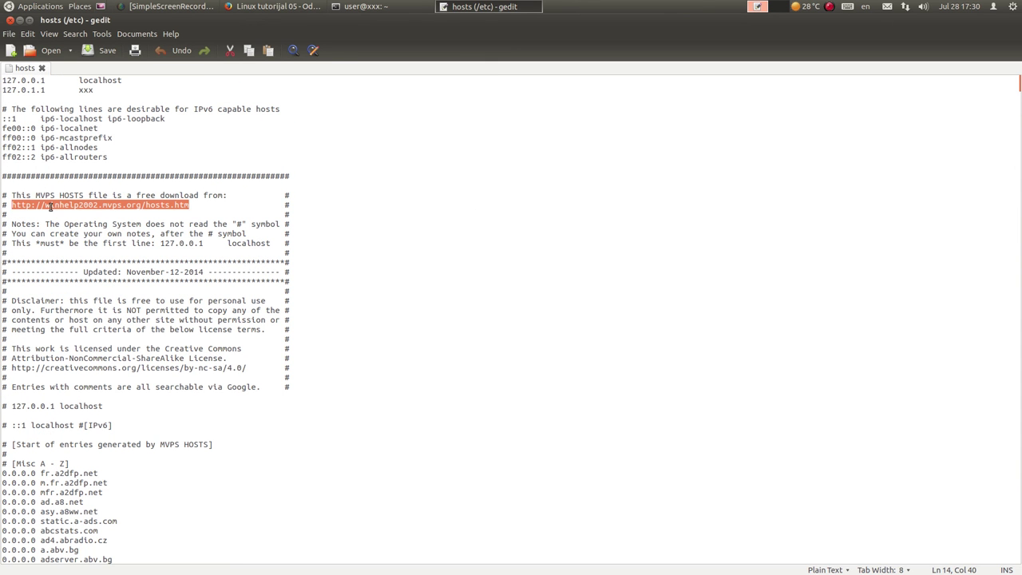
pyautogui.click(263, 7)
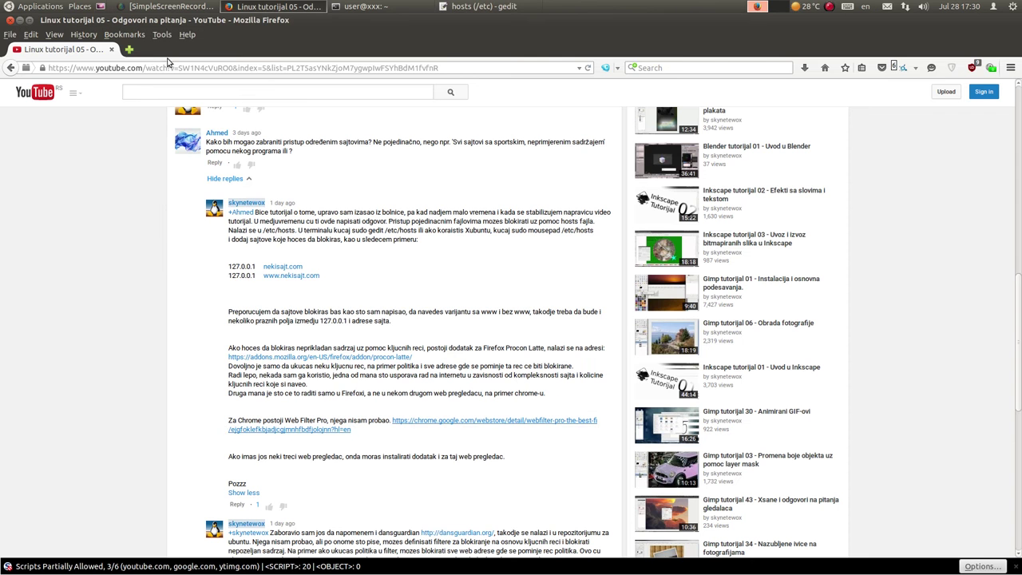
pyautogui.click(130, 51)
pyautogui.hotkey('ctrl', 'v')
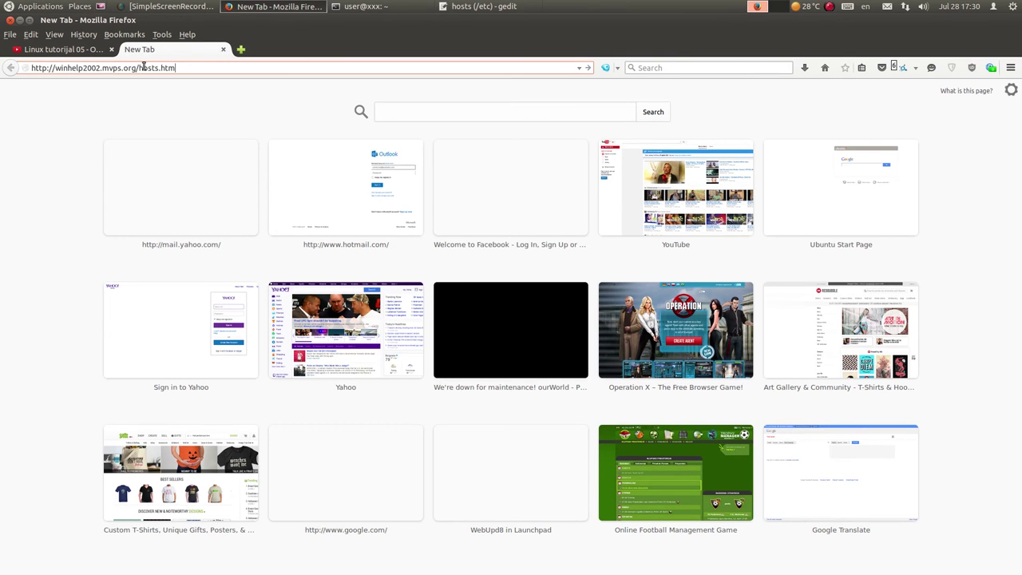
pyautogui.press('Return')
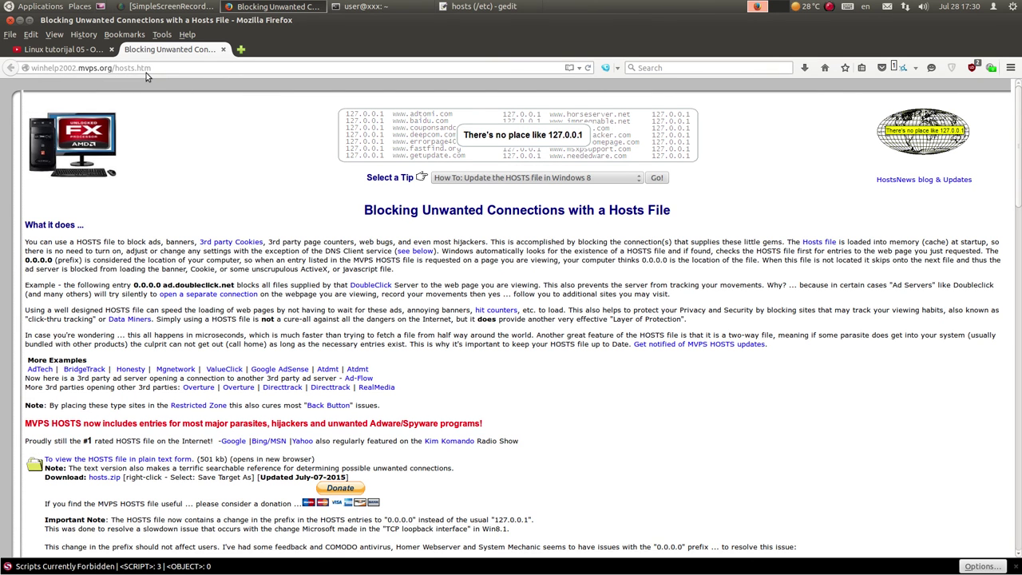
pyautogui.scroll(-4, 300, 254)
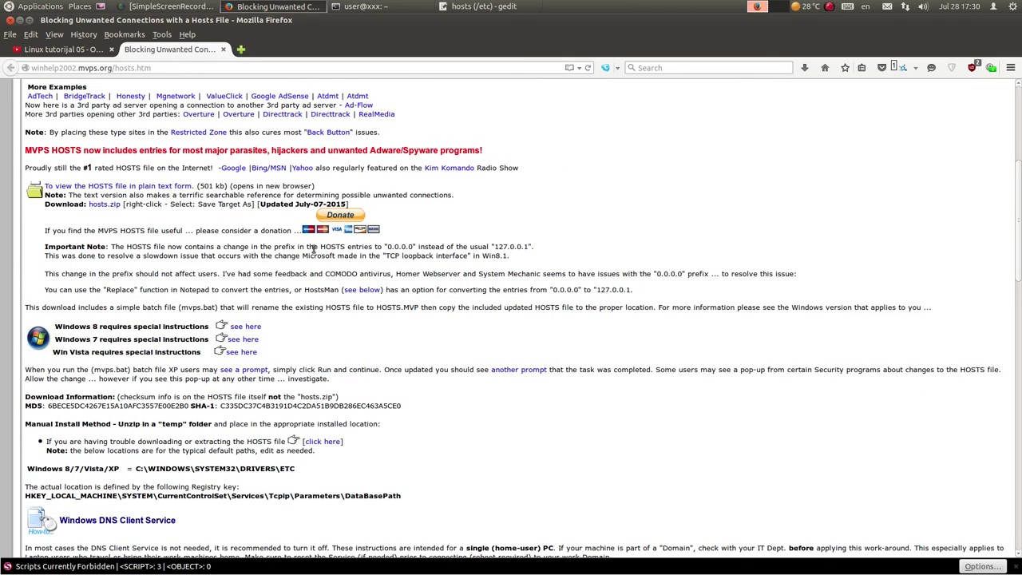
pyautogui.scroll(-4, 310, 255)
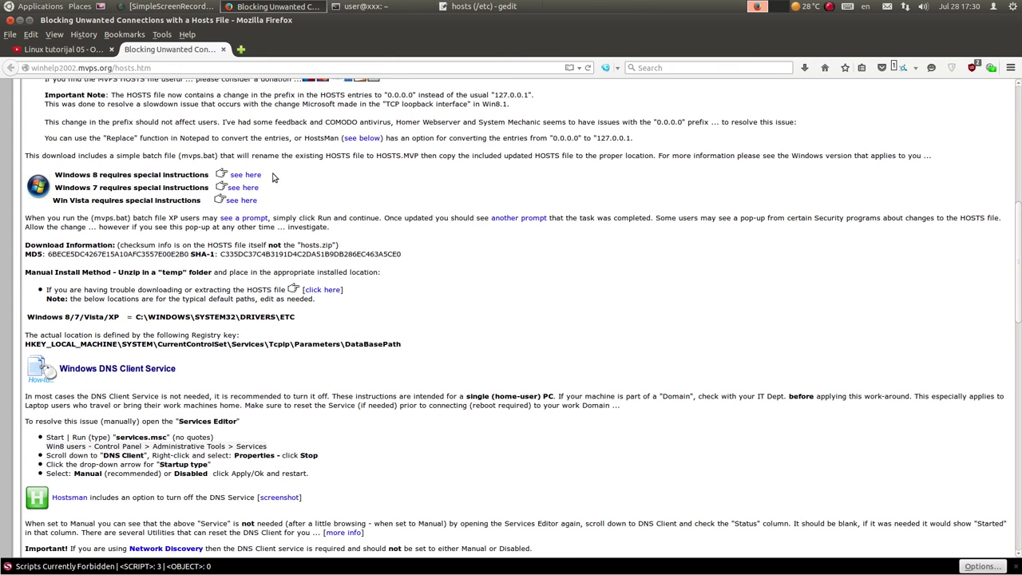
pyautogui.click(222, 49)
pyautogui.hotkey('alt', 'Tab')
pyautogui.moveTo(117, 160); pyautogui.dragTo(3, 80)
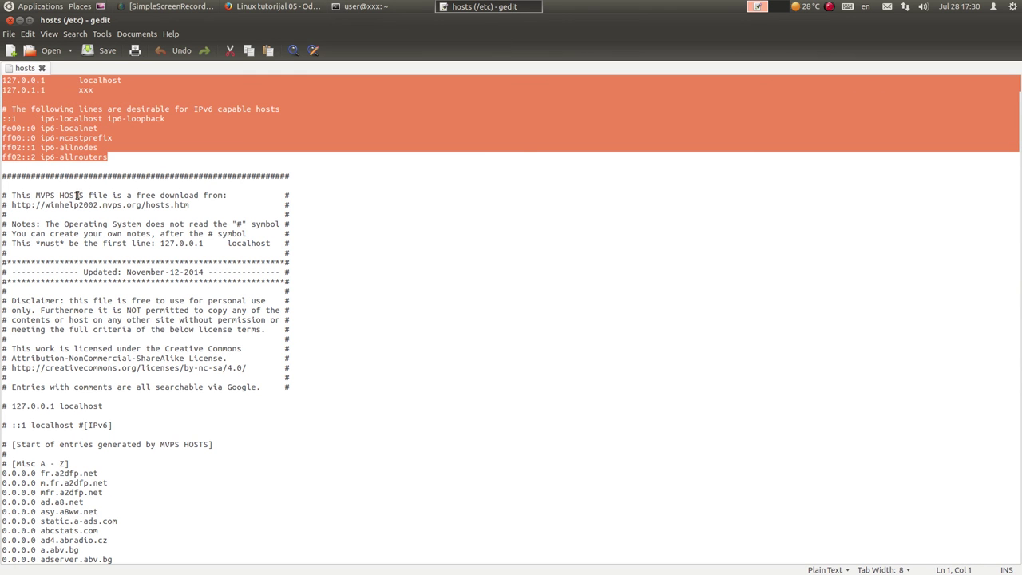
pyautogui.click(78, 196)
pyautogui.moveTo(4, 176); pyautogui.dragTo(355, 497)
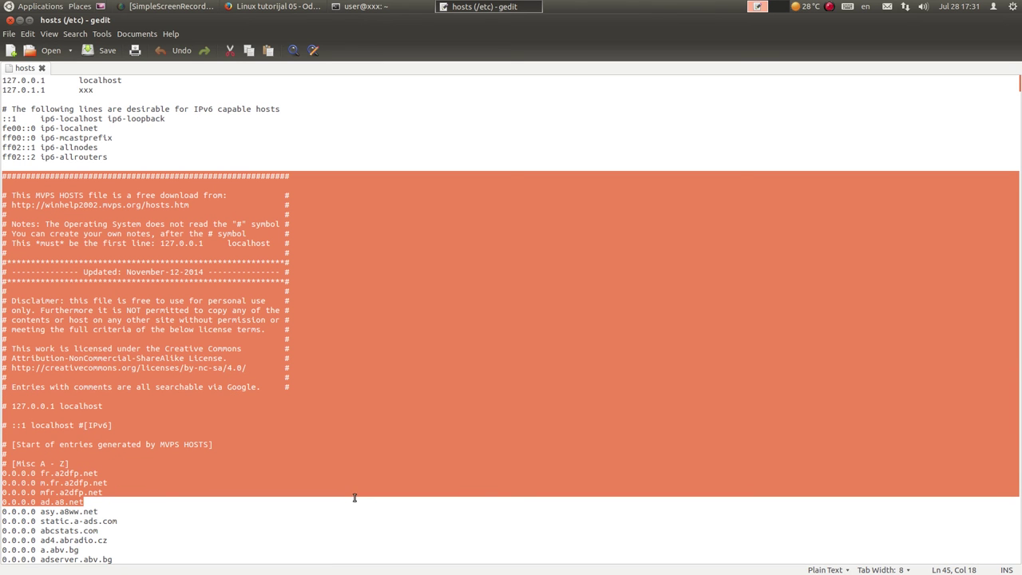
pyautogui.click(137, 412)
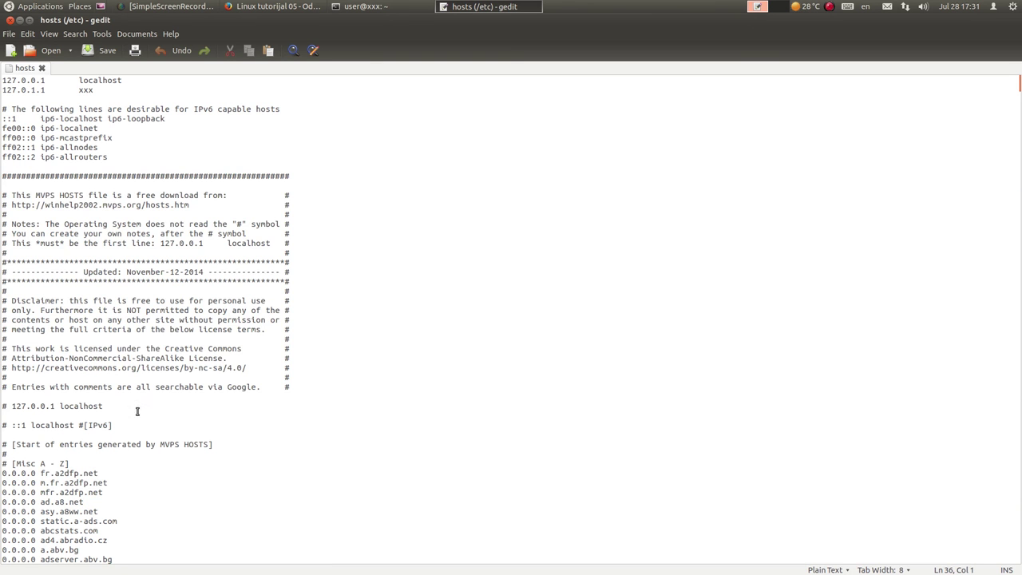
pyautogui.moveTo(4, 178); pyautogui.dragTo(372, 550)
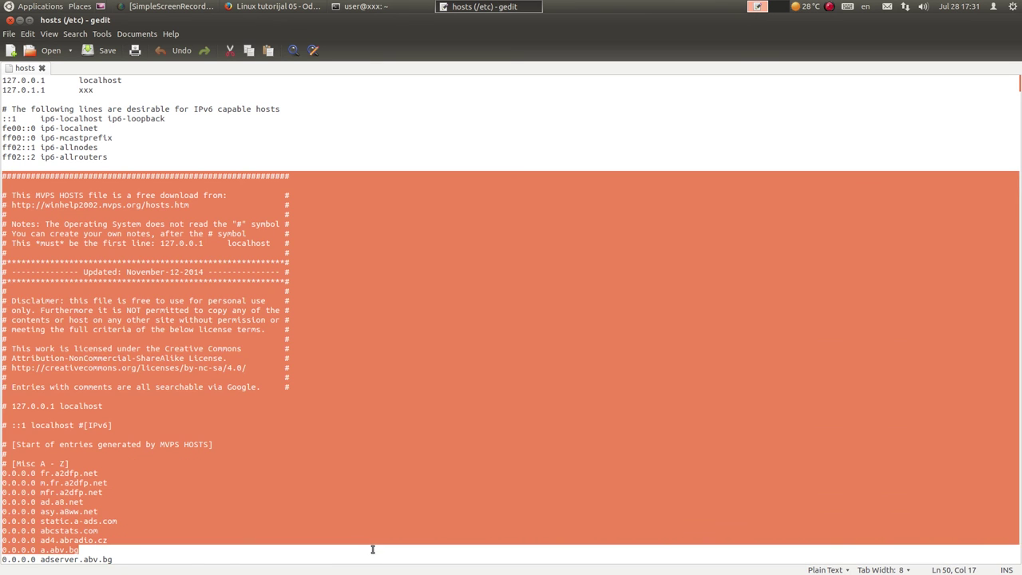
pyautogui.click(371, 538)
pyautogui.moveTo(11, 406); pyautogui.dragTo(103, 406)
pyautogui.moveTo(11, 425); pyautogui.dragTo(59, 426)
pyautogui.moveTo(7, 406); pyautogui.dragTo(3, 425)
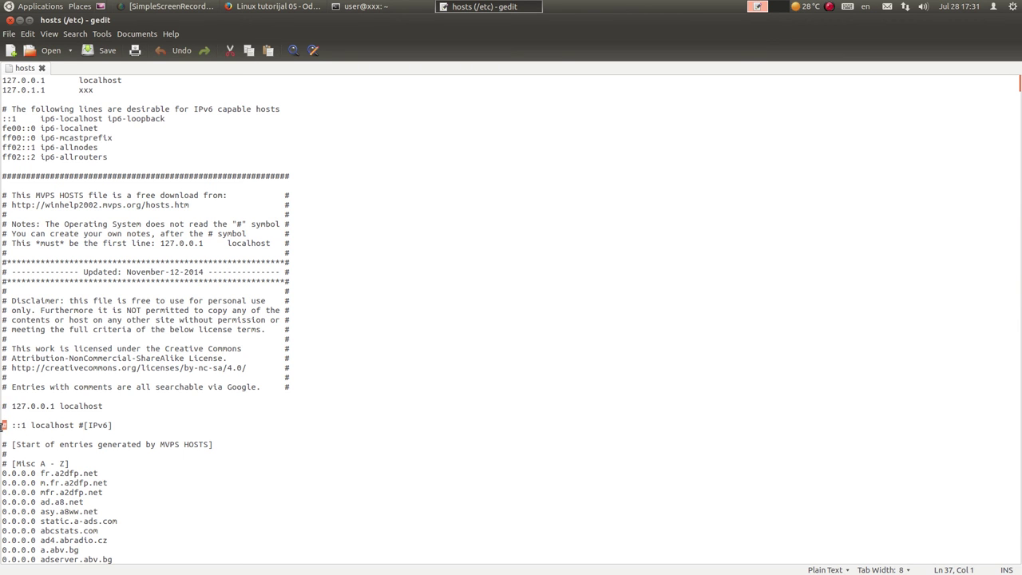
pyautogui.click(12, 425)
pyautogui.moveTo(27, 406); pyautogui.dragTo(85, 407)
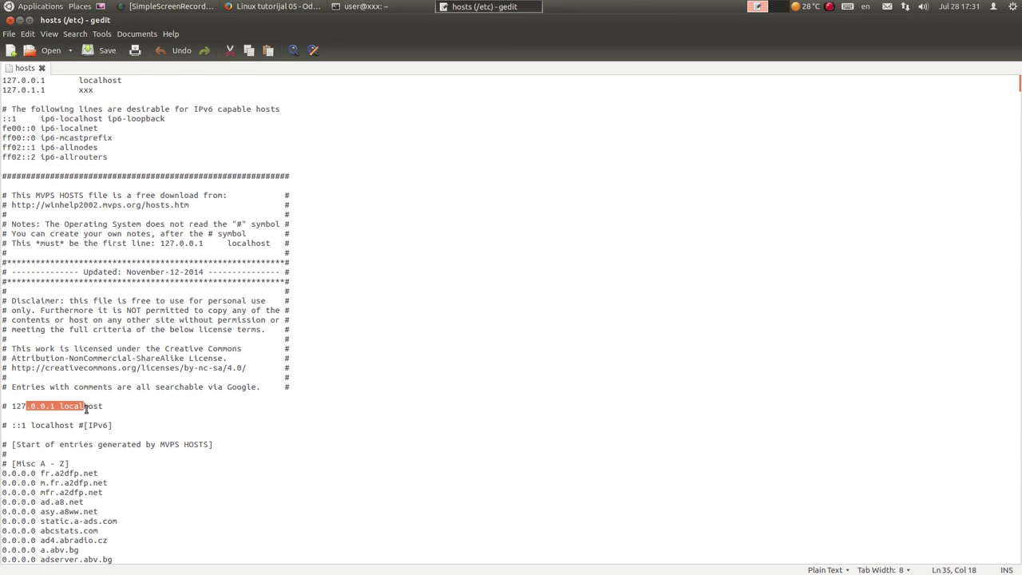
pyautogui.click(7, 302)
pyautogui.moveTo(3, 263); pyautogui.dragTo(8, 263)
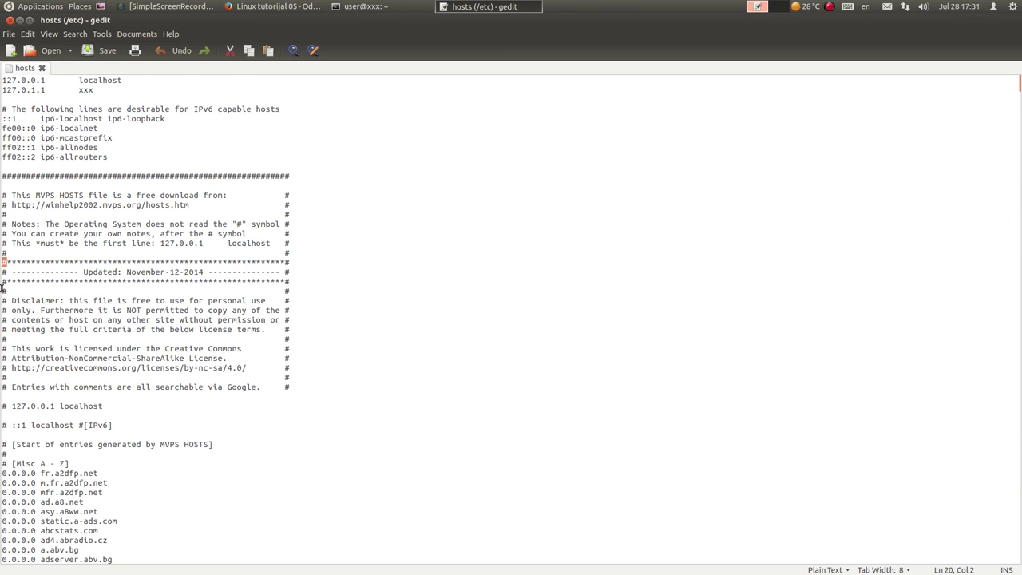
pyautogui.click(45, 319)
pyautogui.scroll(-4, 128, 361)
pyautogui.scroll(4, 131, 360)
pyautogui.scroll(-4, 136, 348)
pyautogui.scroll(-5, 133, 344)
pyautogui.scroll(6, 130, 339)
pyautogui.scroll(3, 129, 336)
pyautogui.moveTo(11, 204); pyautogui.dragTo(199, 207)
pyautogui.click(199, 207)
pyautogui.moveTo(2, 79); pyautogui.dragTo(120, 154)
pyautogui.click(120, 154)
pyautogui.moveTo(3, 174); pyautogui.dragTo(270, 446)
pyautogui.click(270, 446)
pyautogui.moveTo(11, 205); pyautogui.dragTo(211, 205)
# Highlight the two commented localhost lines and the comment sign on 127.0.0.1 localhost.
pyautogui.click(211, 206)
pyautogui.scroll(-4, 182, 375)
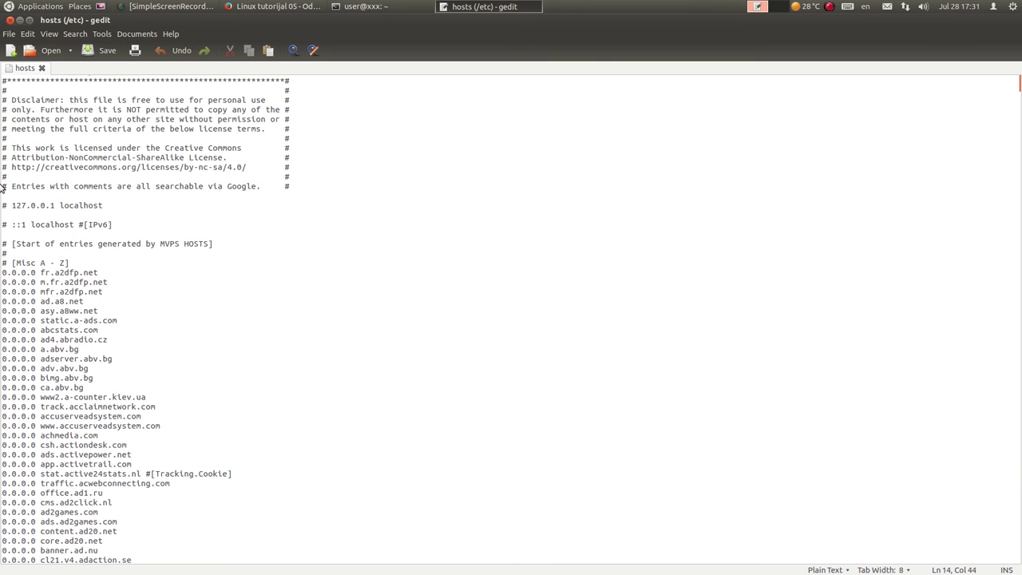
pyautogui.moveTo(2, 205); pyautogui.dragTo(120, 226)
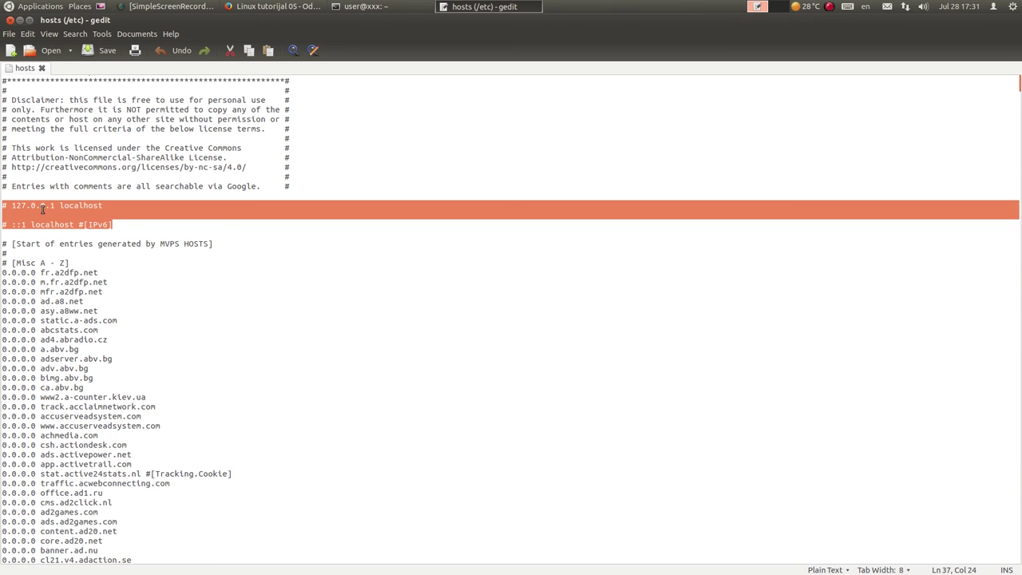
pyautogui.click(94, 226)
pyautogui.moveTo(8, 205); pyautogui.dragTo(3, 206)
pyautogui.click(184, 262)
# Scroll down and highlight the 0.0.0.0 address and ads.adtube.de domain of an entry.
pyautogui.scroll(-15, 164, 273)
pyautogui.scroll(-20, 136, 319)
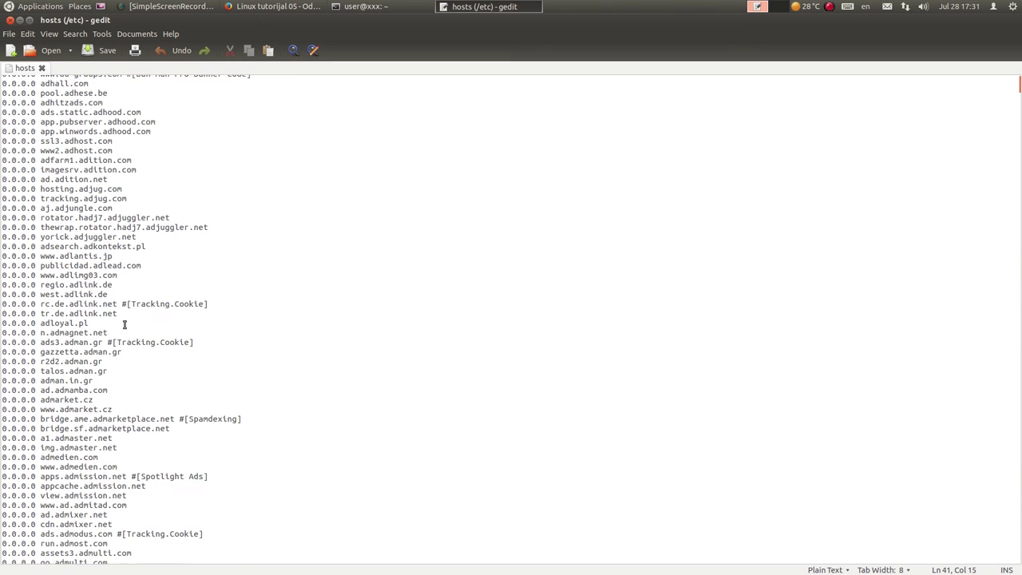
pyautogui.scroll(-8, 183, 296)
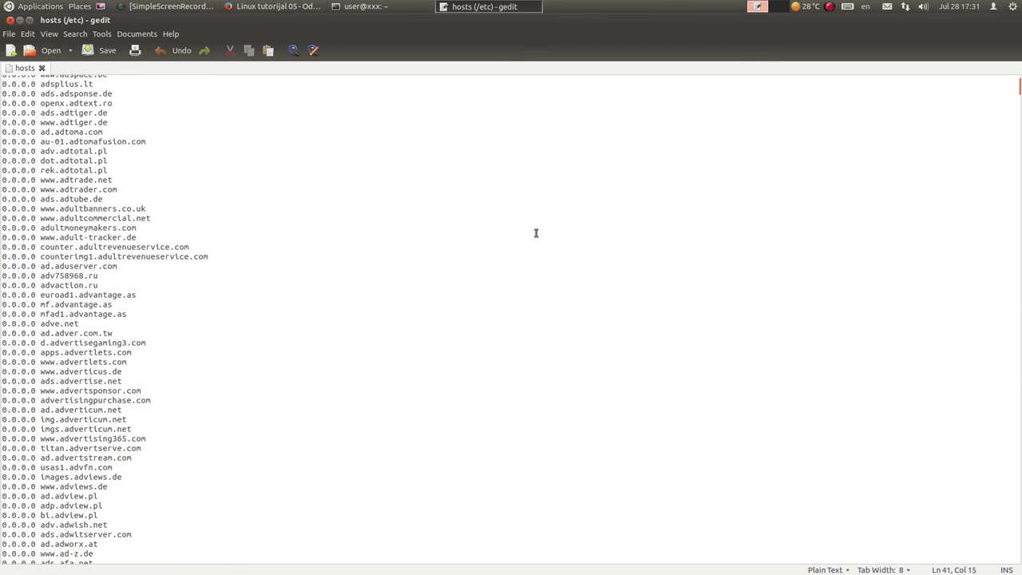
pyautogui.moveTo(2, 200); pyautogui.dragTo(35, 199)
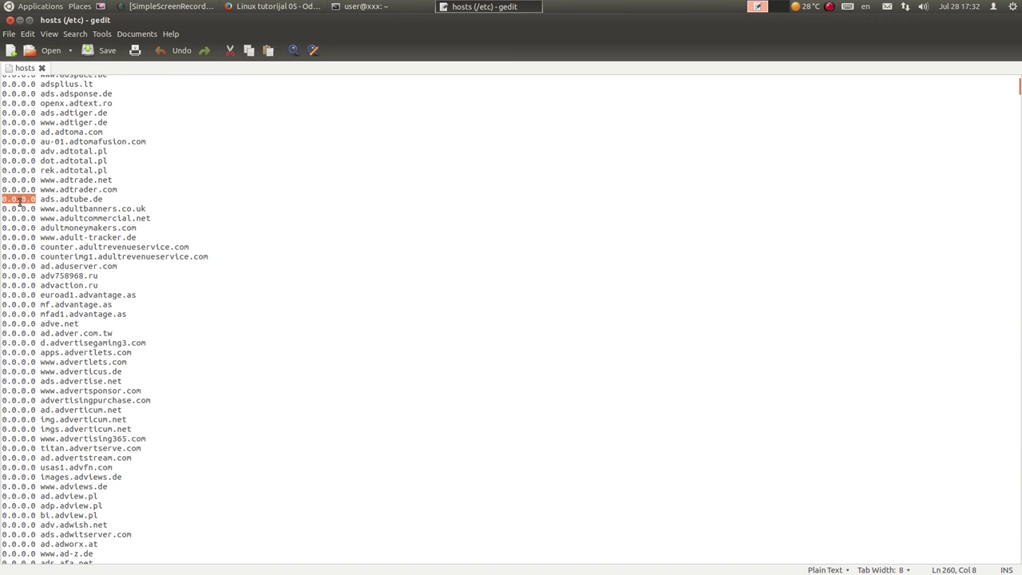
pyautogui.click(35, 201)
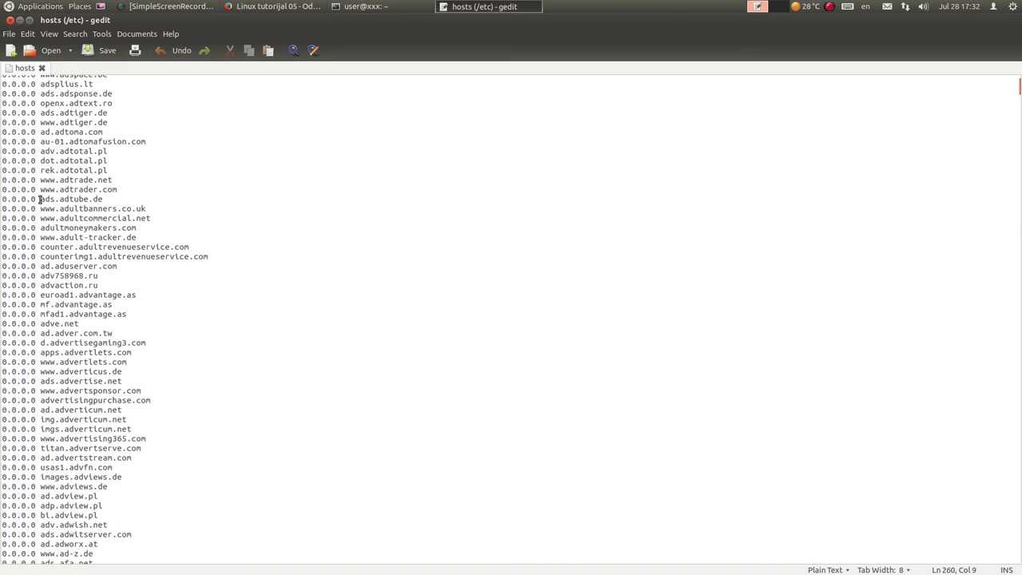
pyautogui.moveTo(39, 199); pyautogui.dragTo(113, 198)
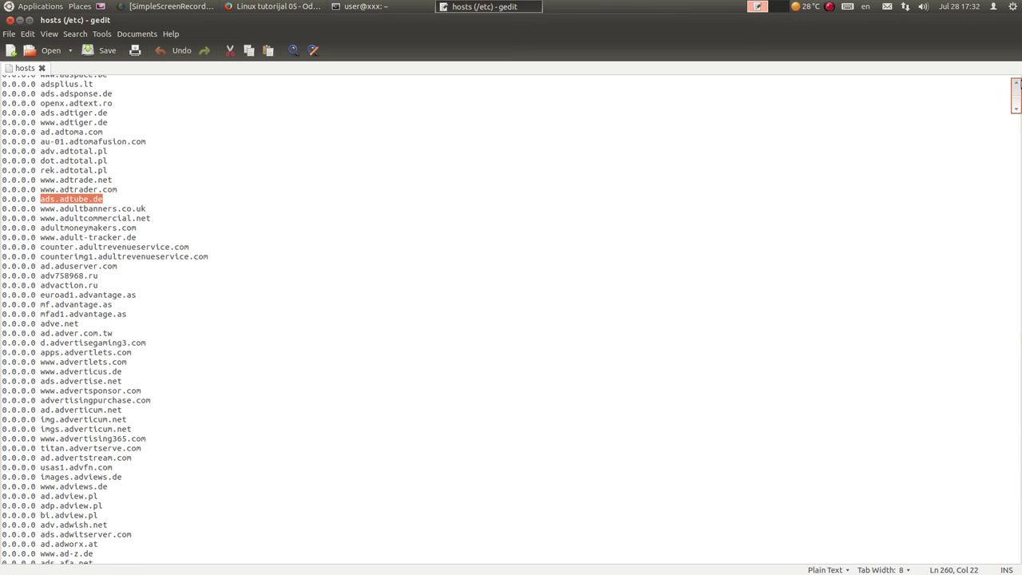
pyautogui.moveTo(1018, 88); pyautogui.dragTo(1017, 361)
pyautogui.click(47, 268)
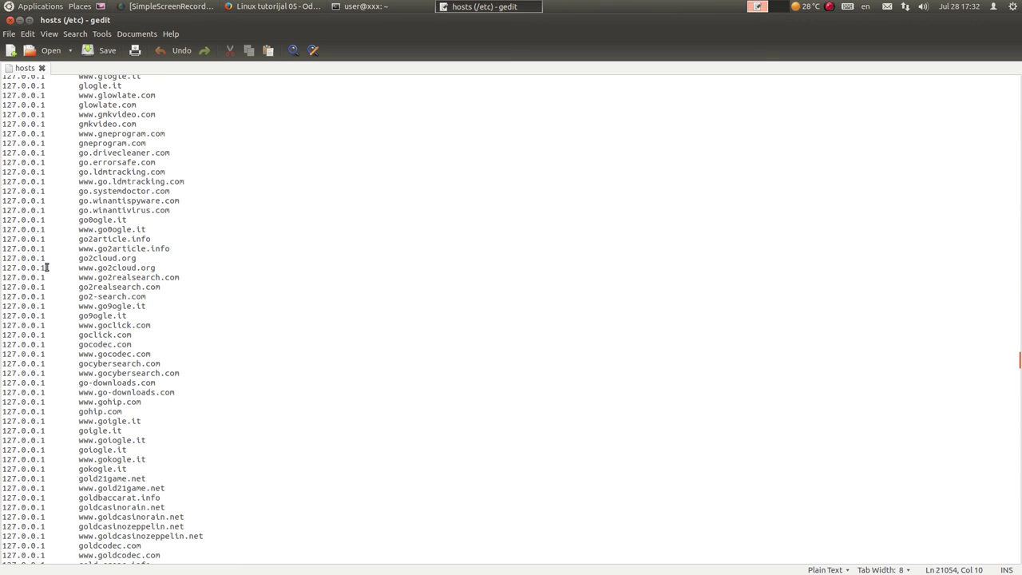
pyautogui.moveTo(47, 267); pyautogui.dragTo(5, 270)
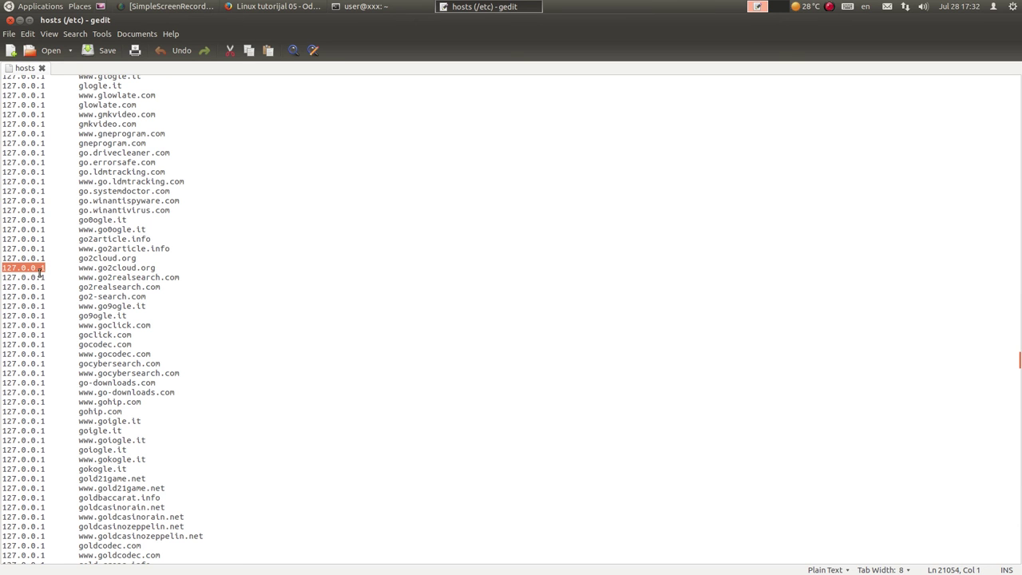
pyautogui.moveTo(80, 270); pyautogui.dragTo(192, 267)
pyautogui.click(237, 271)
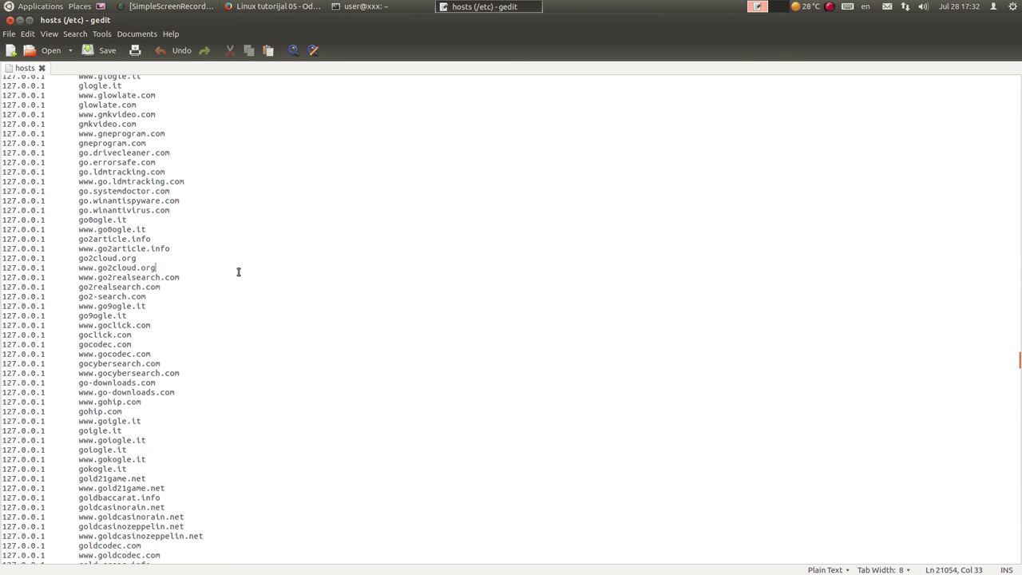
pyautogui.moveTo(1019, 374); pyautogui.dragTo(1018, 563)
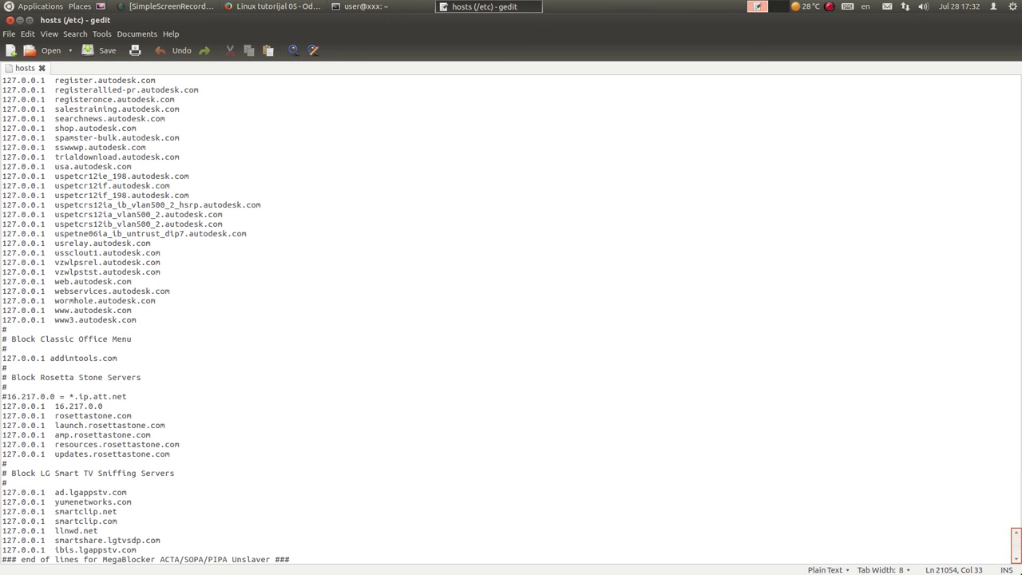
pyautogui.click(275, 6)
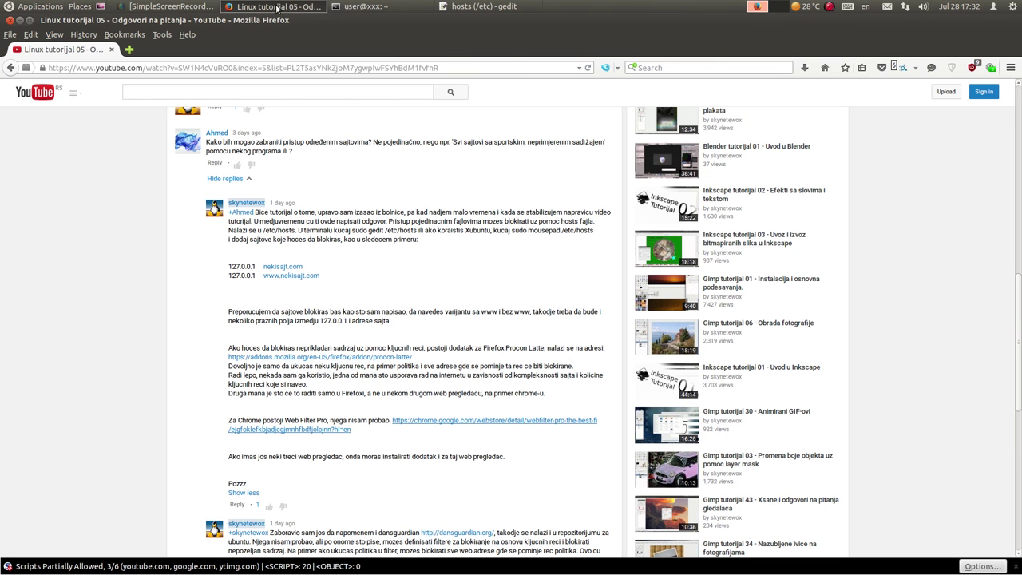
pyautogui.click(132, 51)
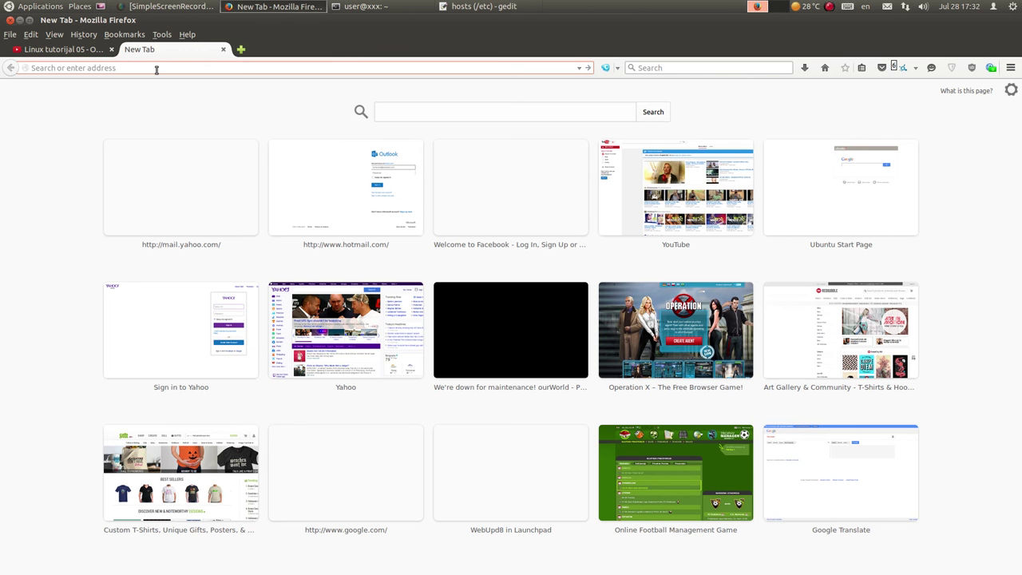
pyautogui.write('www.facebook.co')
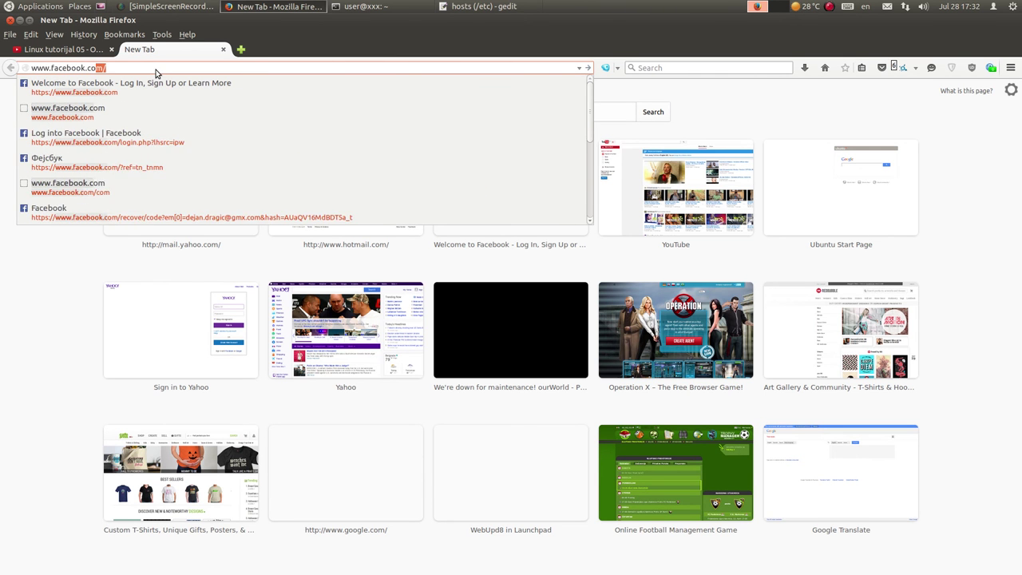
pyautogui.press('Return')
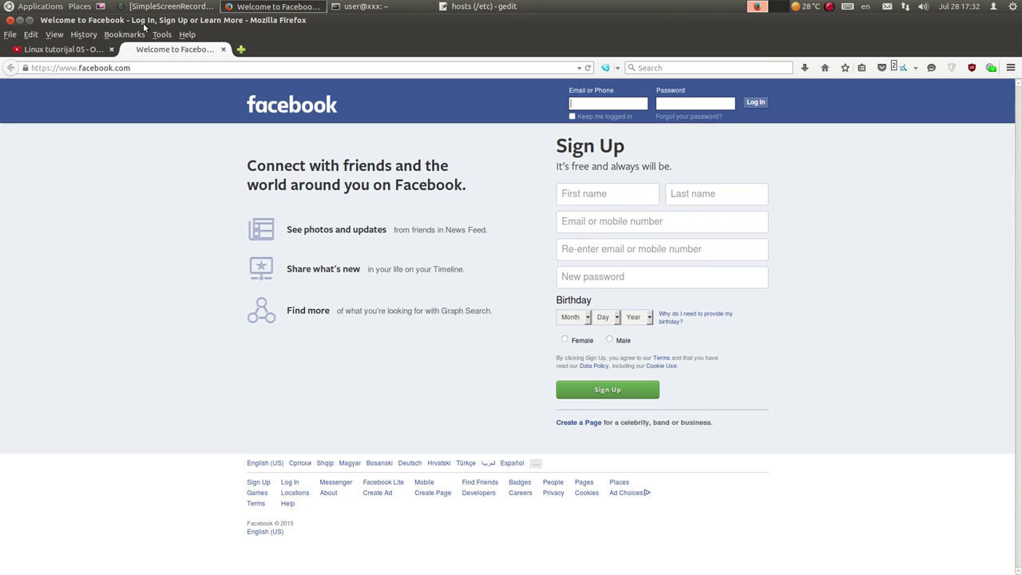
pyautogui.click(451, 7)
pyautogui.click(343, 559)
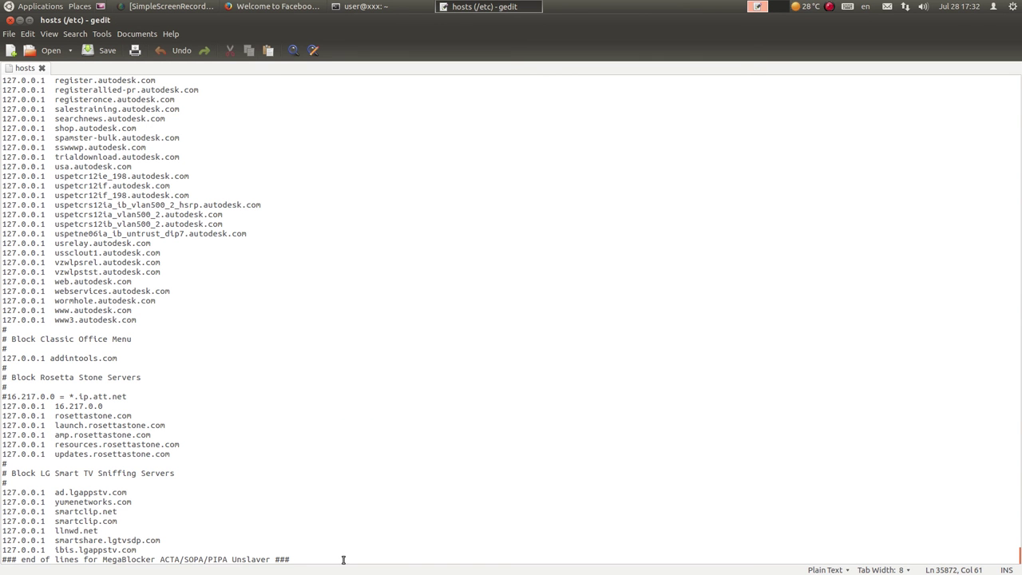
pyautogui.press('Return')
pyautogui.press('Return')
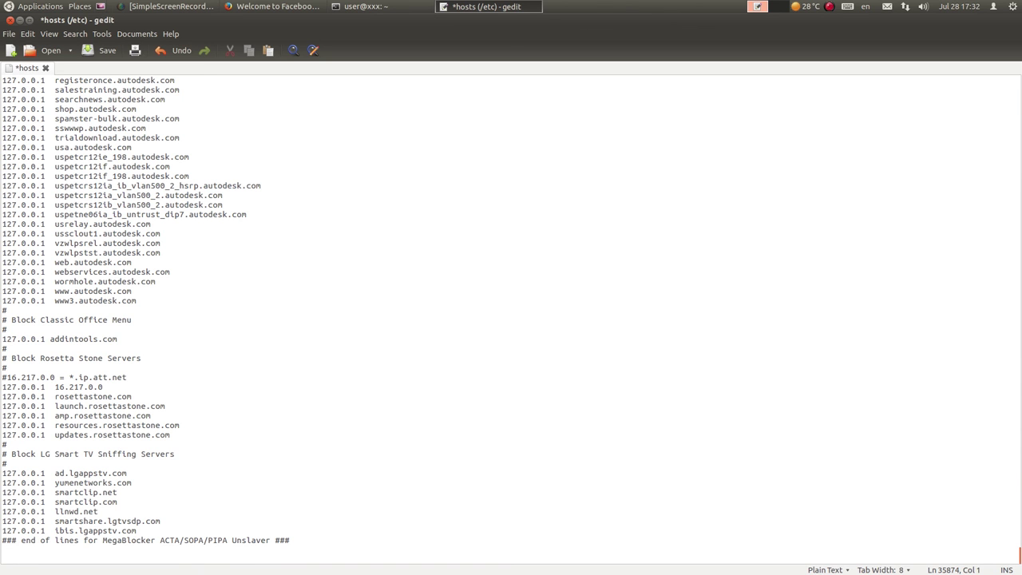
pyautogui.write('127.0.0.1   www.faceb')
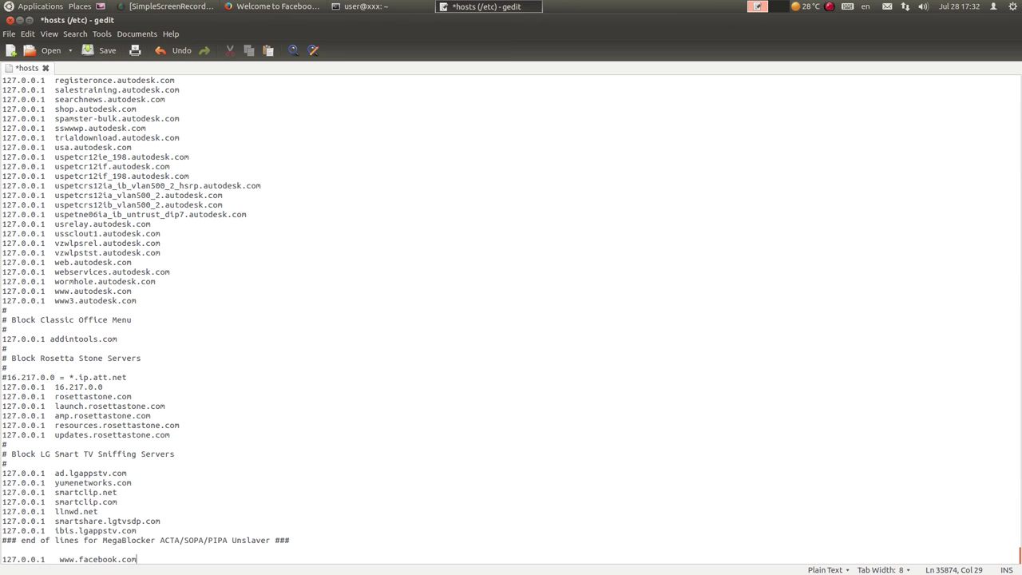
pyautogui.write('ook.com')
pyautogui.press('Return')
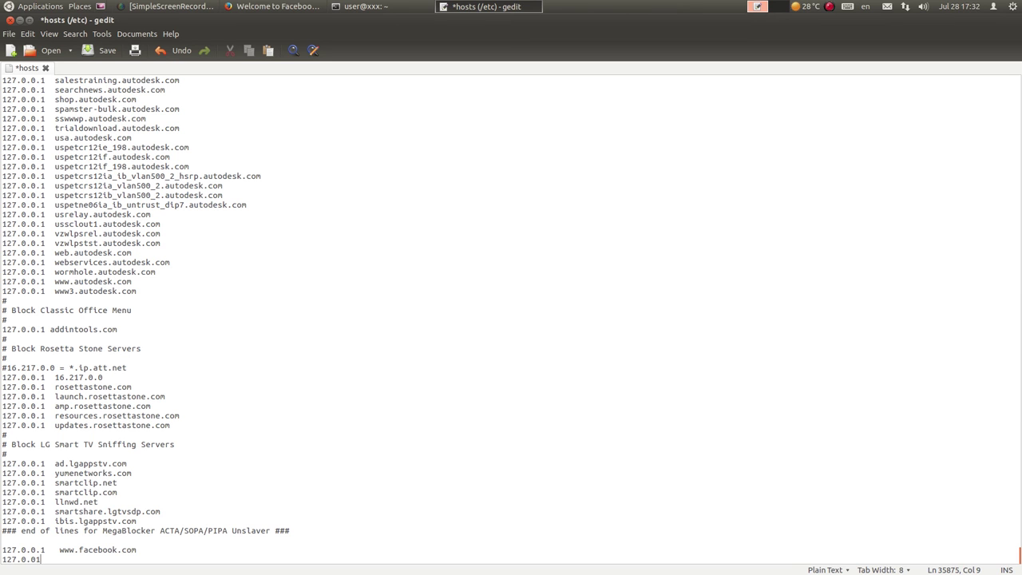
pyautogui.write('127.0.0.1   facebook.com')
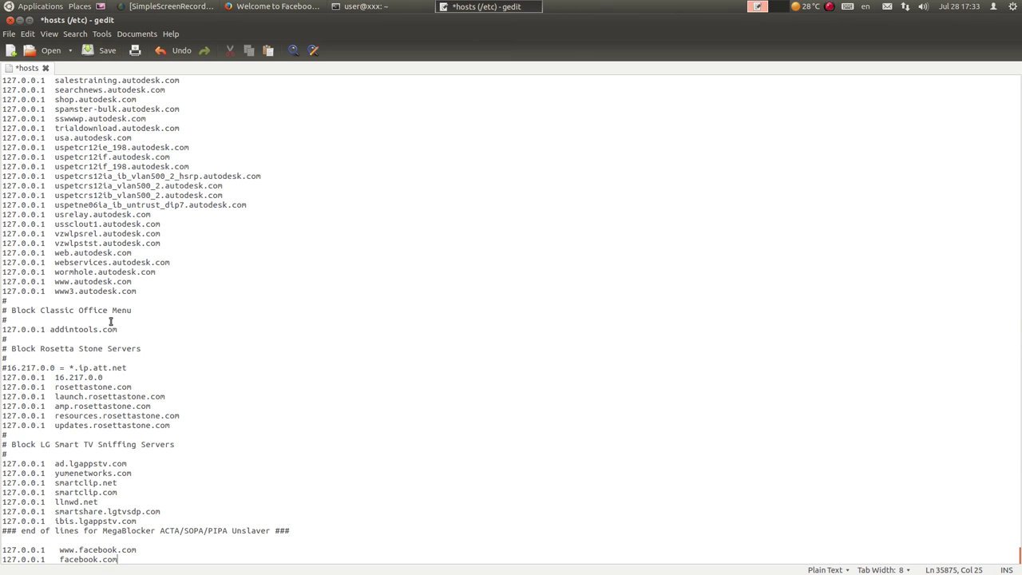
pyautogui.click(98, 50)
pyautogui.hotkey('alt', 'Tab')
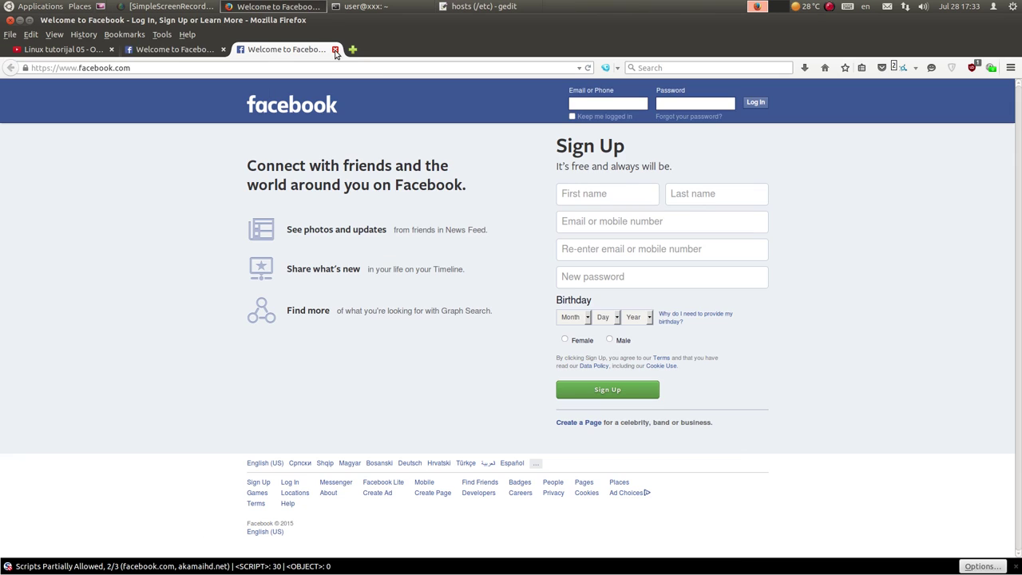
# Close all Firefox tabs, clear the browsing history, and relaunch Firefox from Applications > Internet.
pyautogui.click(229, 49)
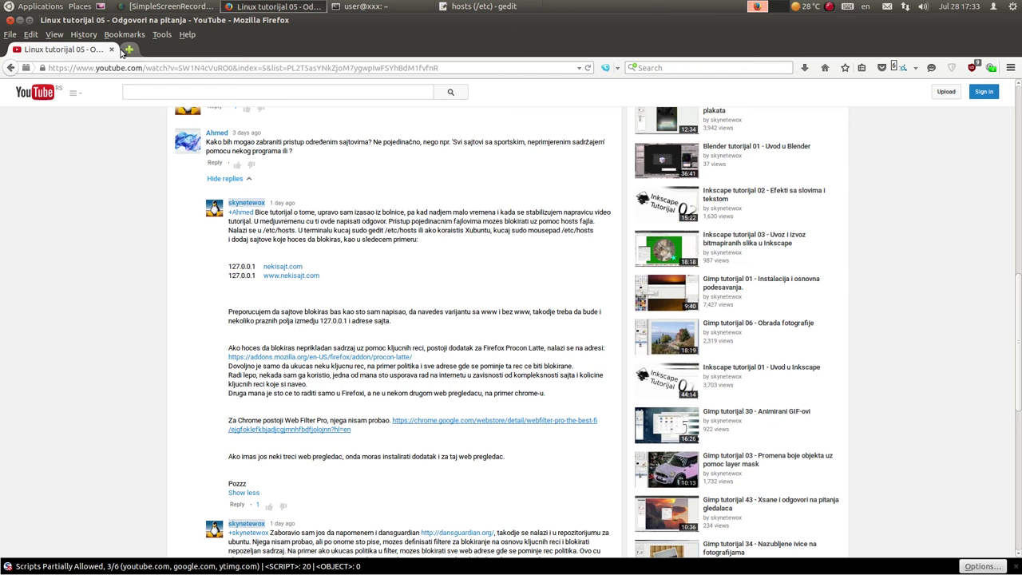
pyautogui.click(112, 50)
pyautogui.click(44, 7)
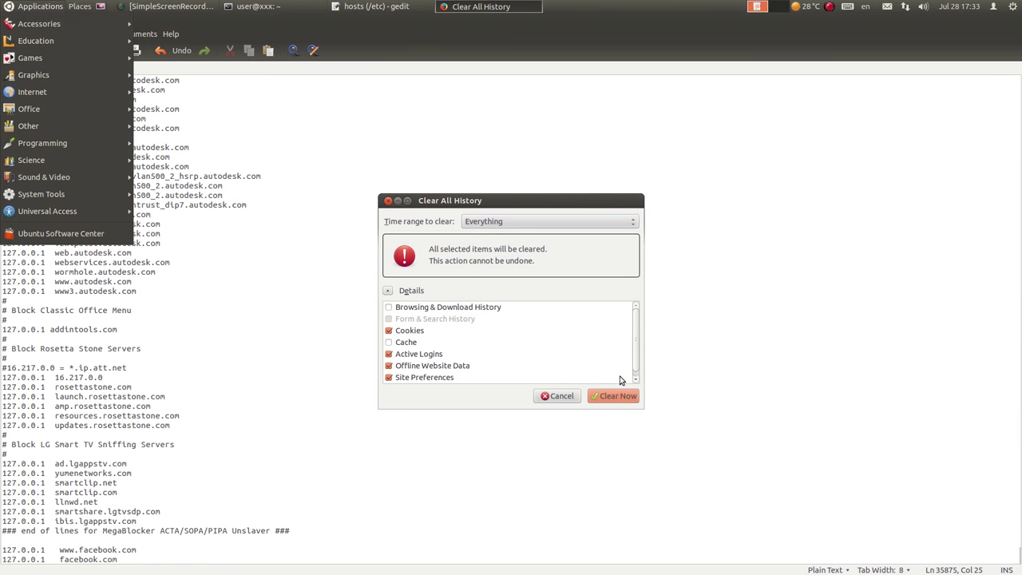
pyautogui.click(617, 395)
pyautogui.click(617, 395)
pyautogui.click(36, 7)
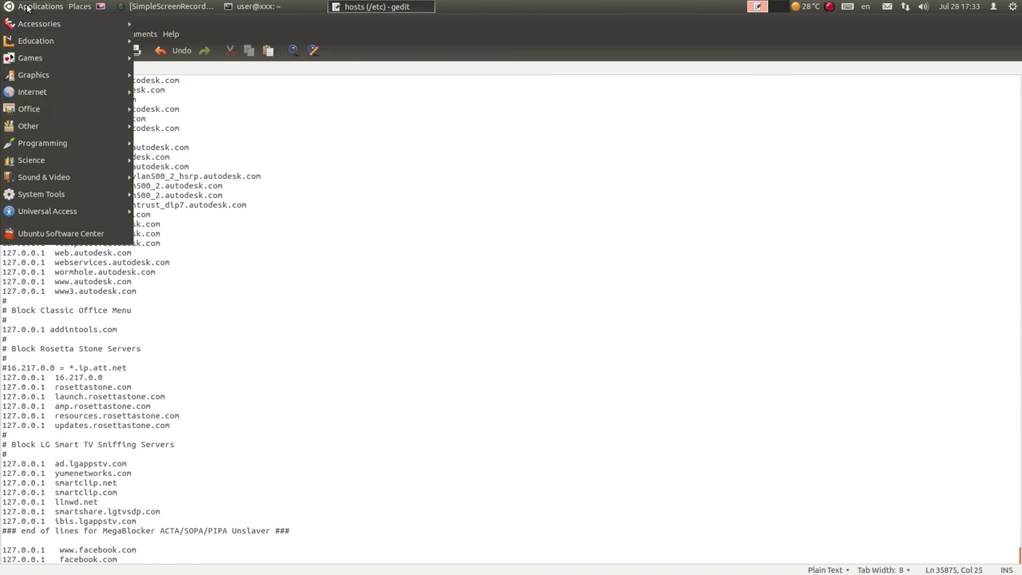
pyautogui.moveTo(33, 90)
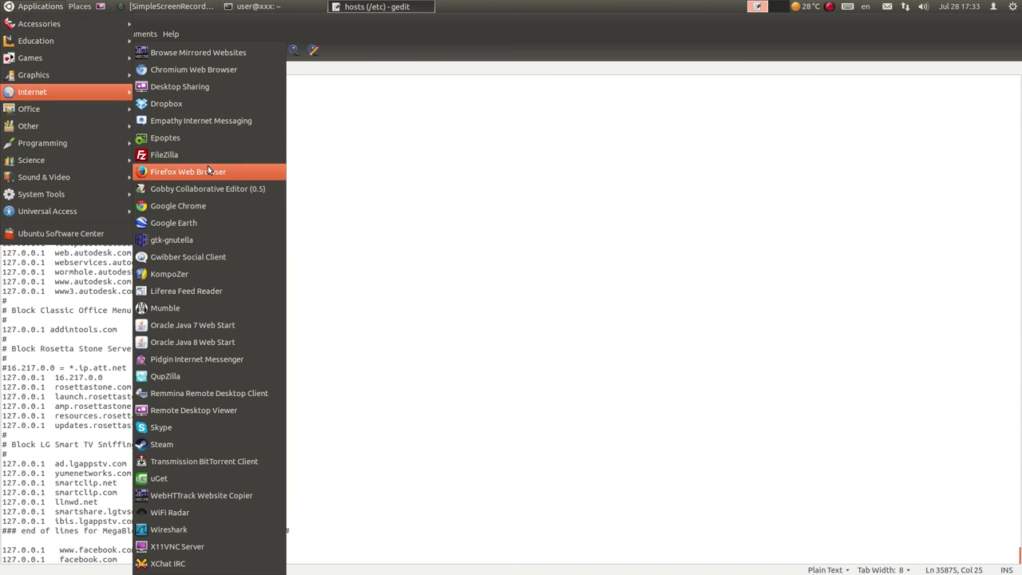
pyautogui.click(208, 165)
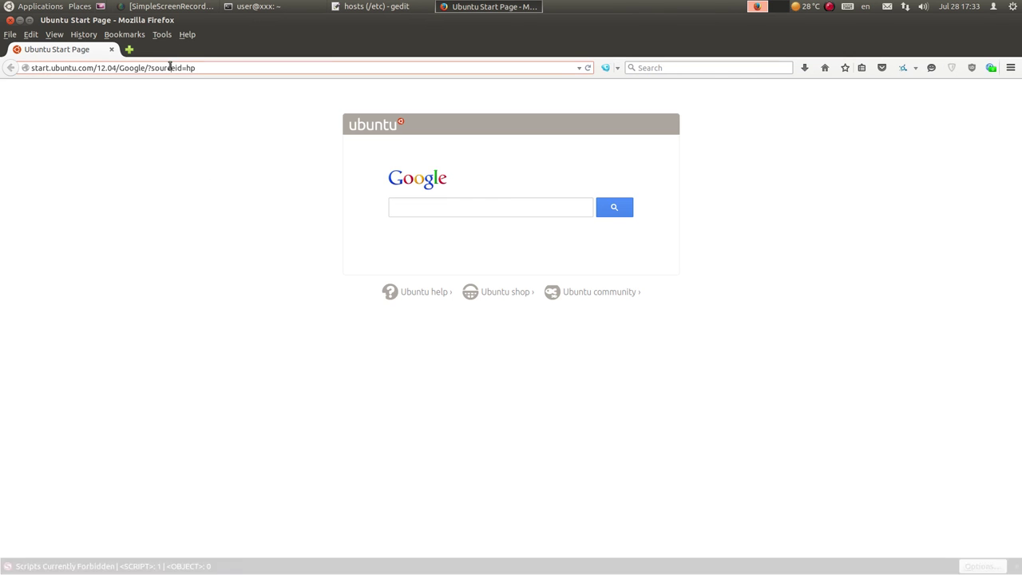
pyautogui.moveTo(234, 66); pyautogui.dragTo(2, 61)
pyautogui.write('www.')
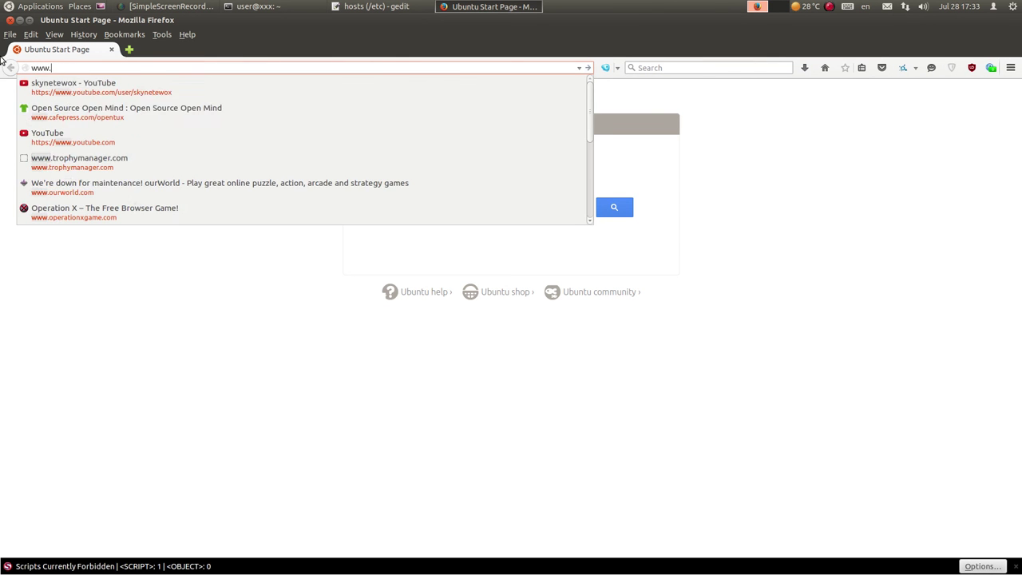
pyautogui.write('facebook.com')
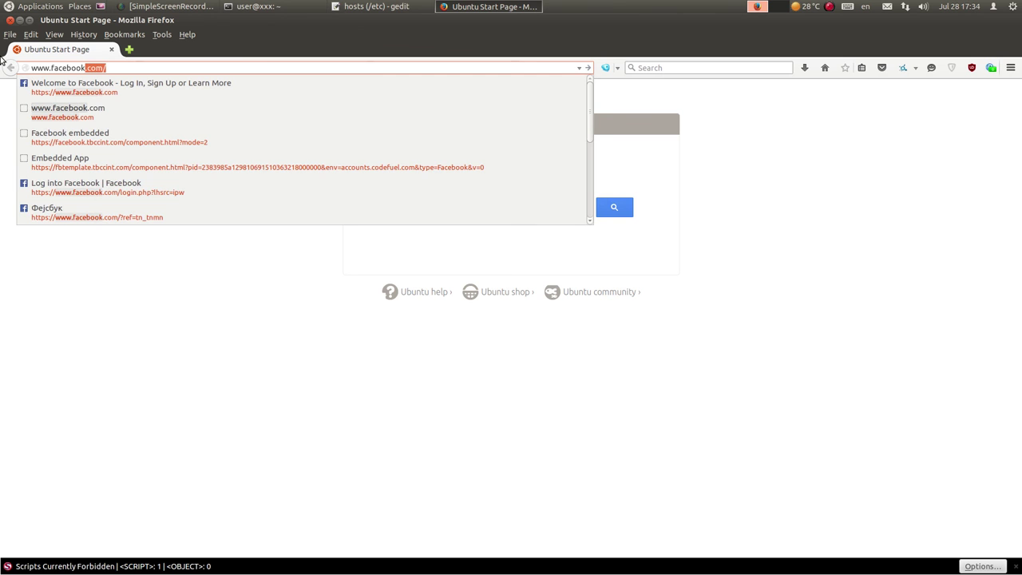
pyautogui.press('Return')
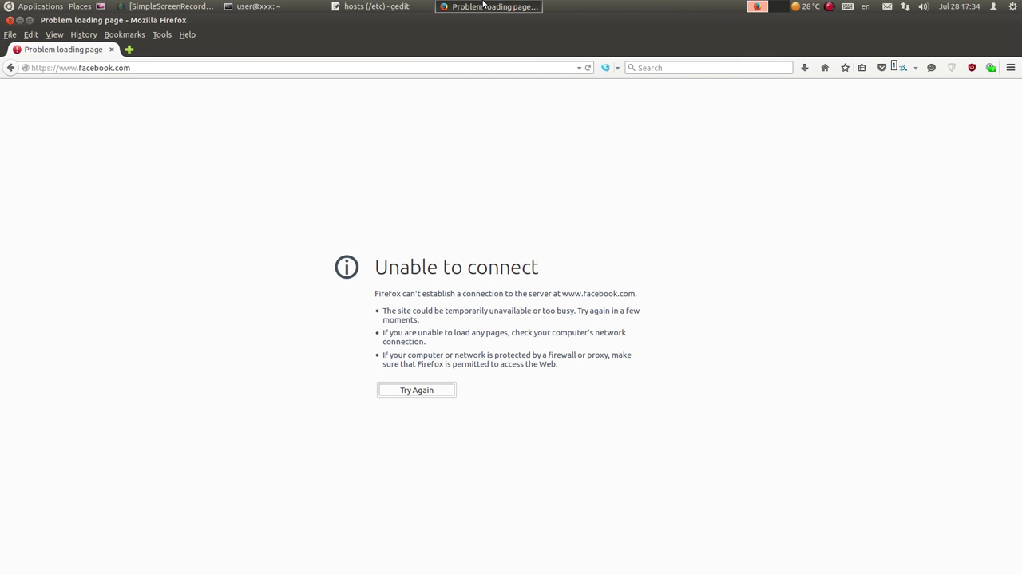
pyautogui.click(388, 8)
pyautogui.click(488, 6)
pyautogui.click(178, 70)
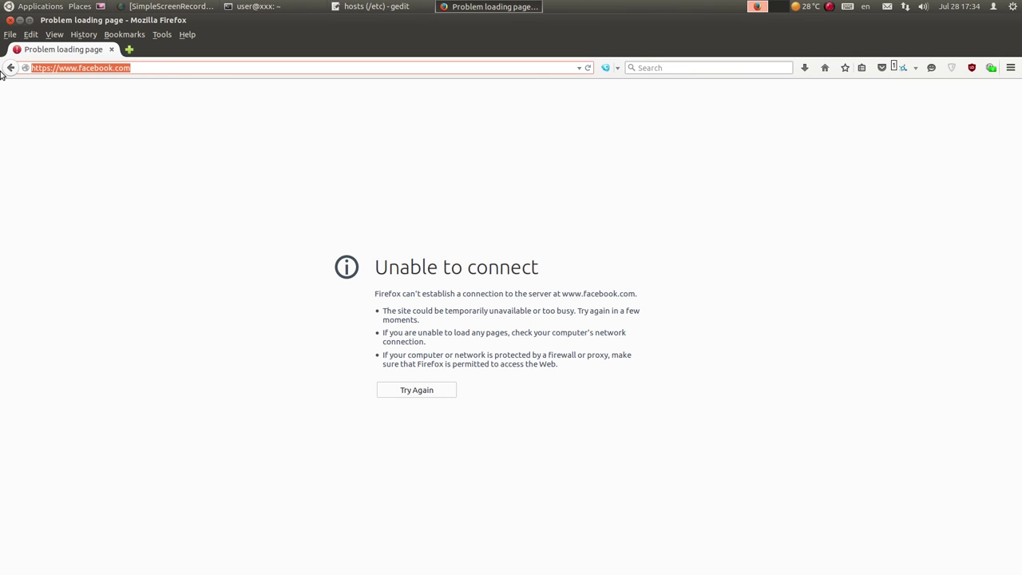
pyautogui.write('facebook')
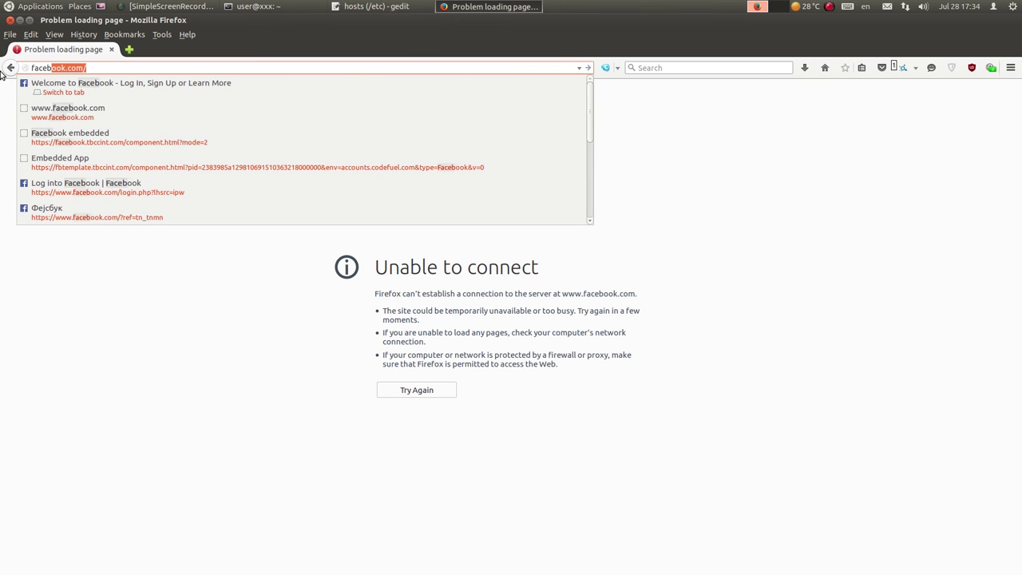
pyautogui.write('.com')
pyautogui.press('Return')
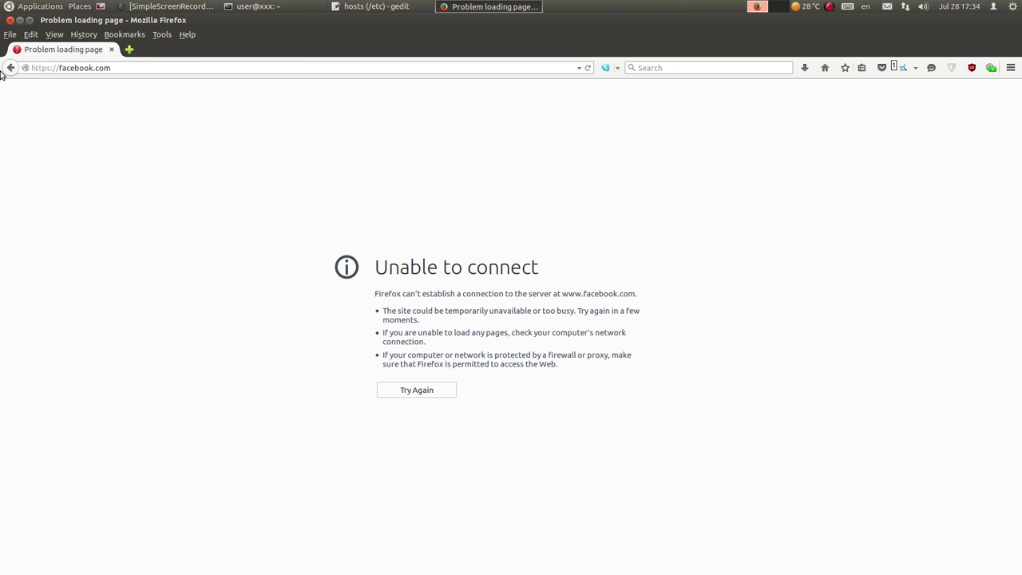
pyautogui.click(368, 6)
pyautogui.moveTo(116, 565); pyautogui.dragTo(288, 538)
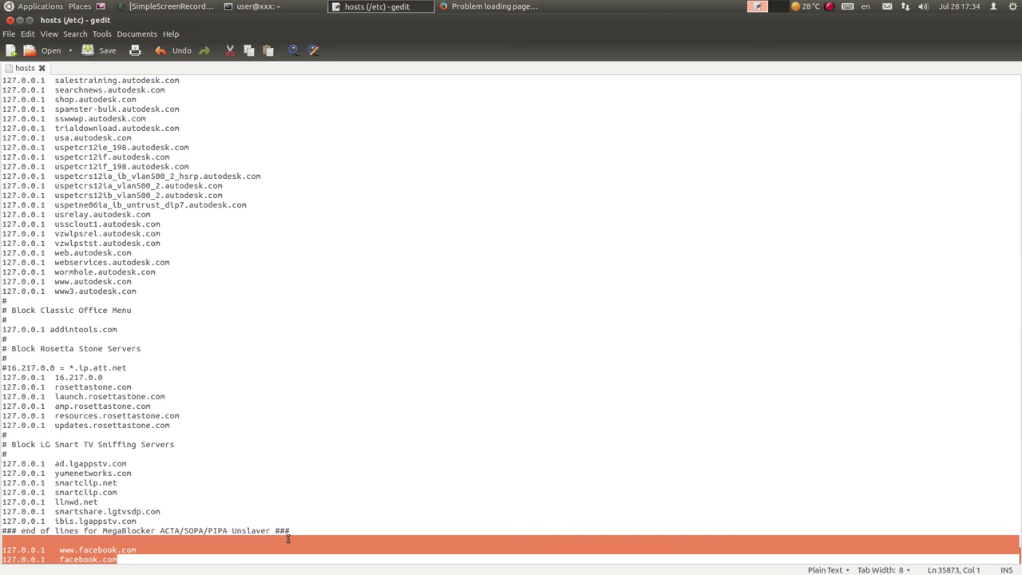
pyautogui.press('Delete')
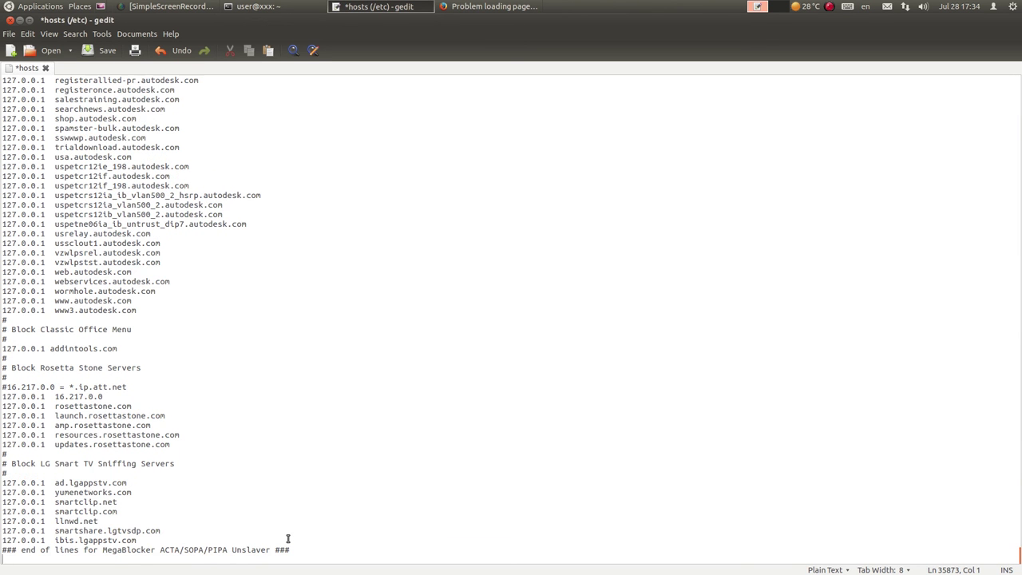
pyautogui.press('BackSpace')
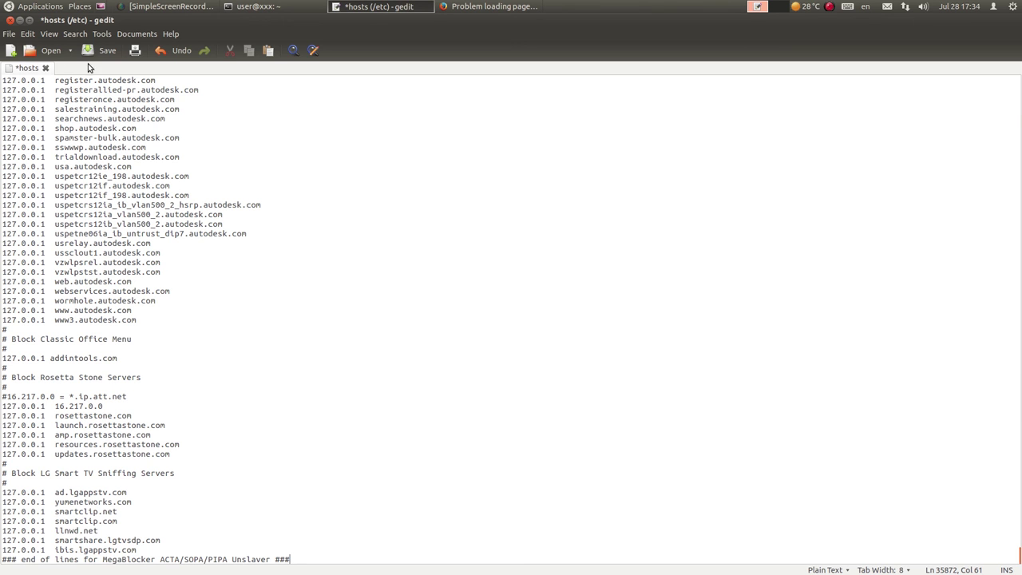
pyautogui.click(90, 54)
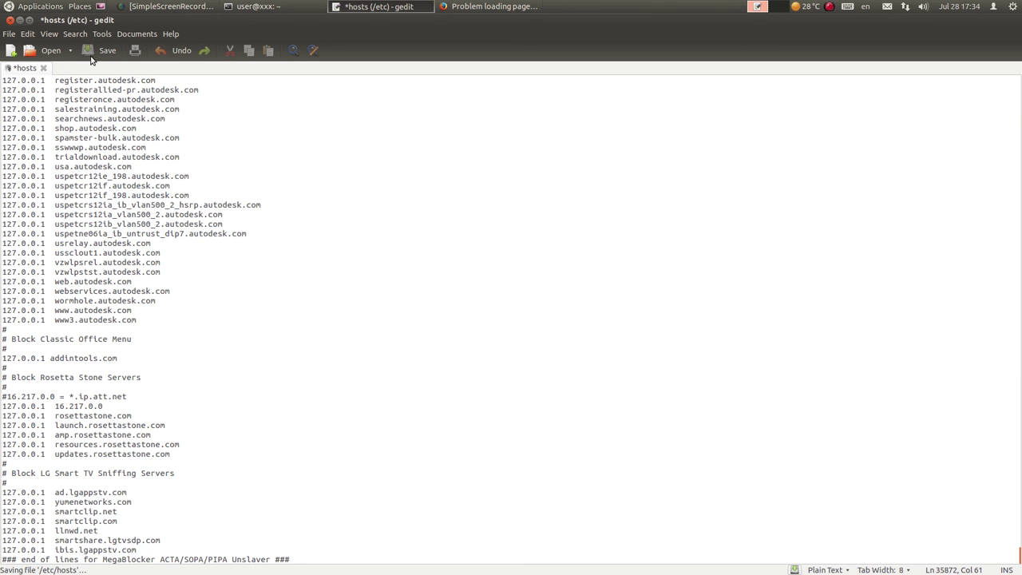
pyautogui.click(9, 20)
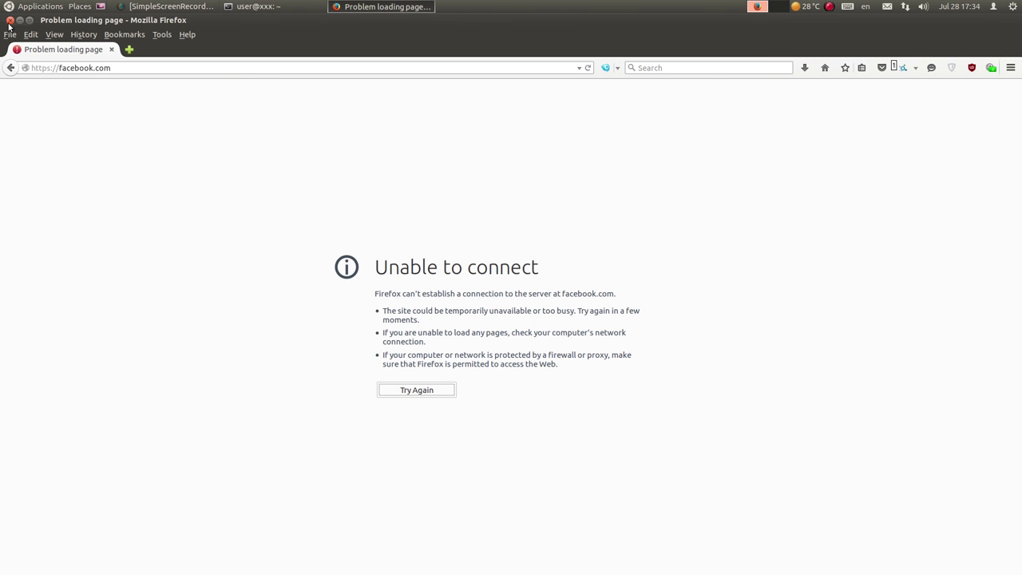
pyautogui.click(9, 19)
pyautogui.click(610, 379)
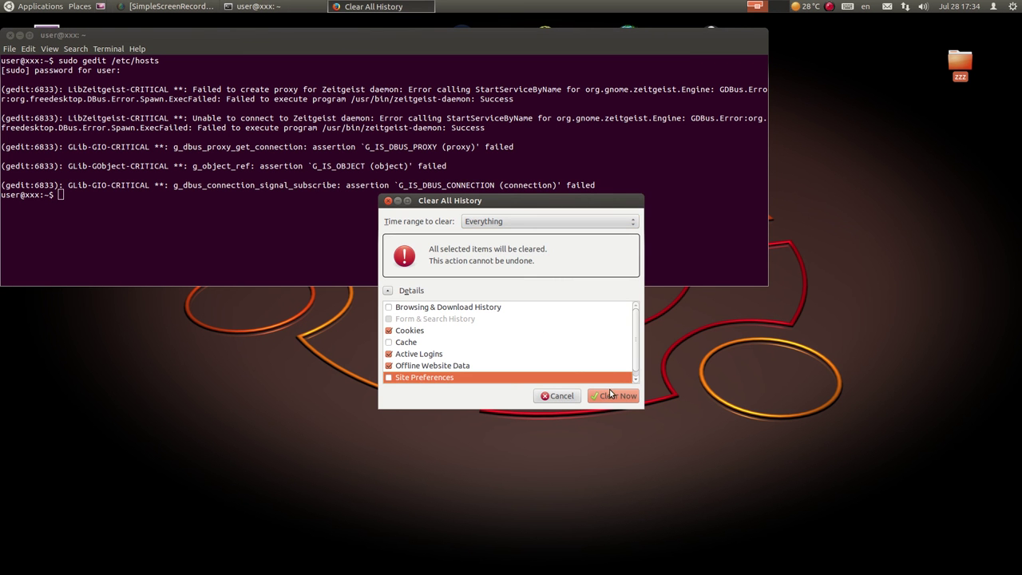
pyautogui.click(610, 391)
pyautogui.click(40, 7)
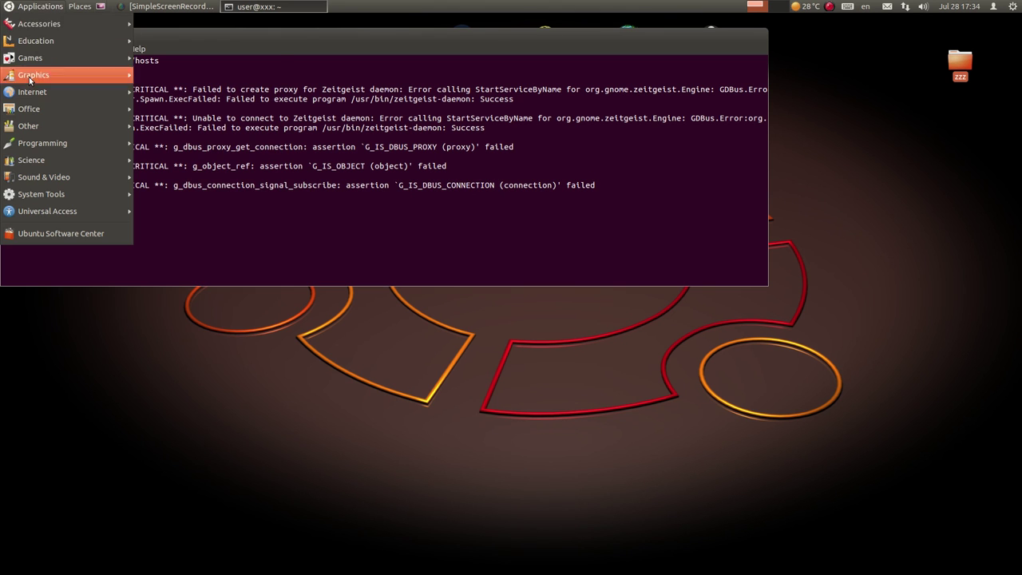
pyautogui.click(210, 158)
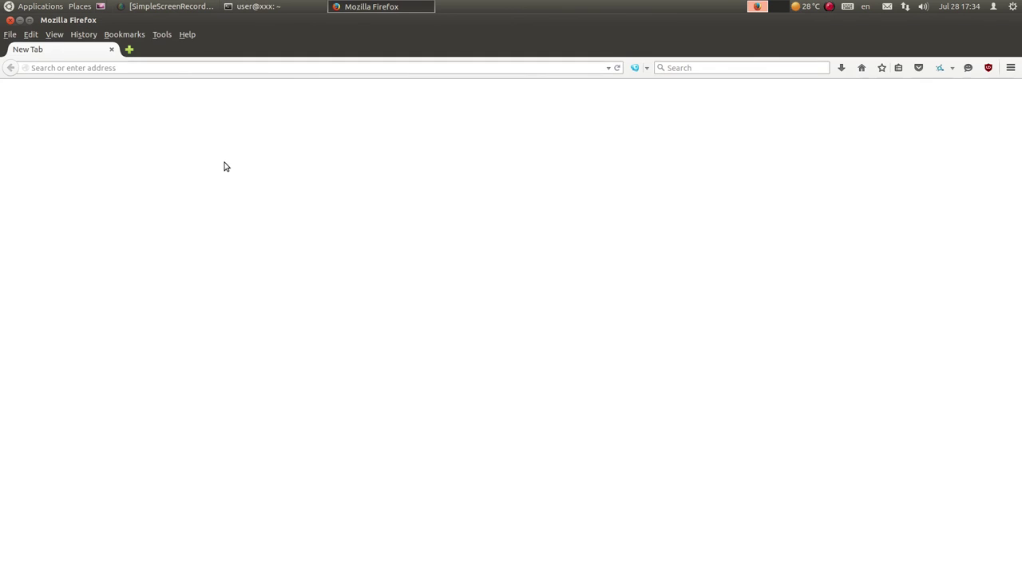
pyautogui.moveTo(219, 68); pyautogui.dragTo(3, 71)
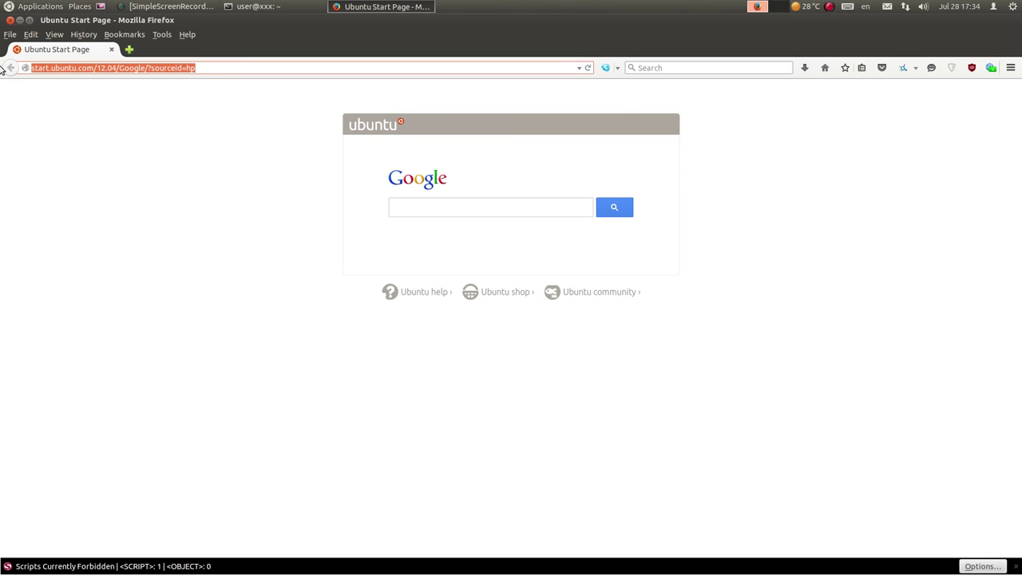
pyautogui.write('www.fac')
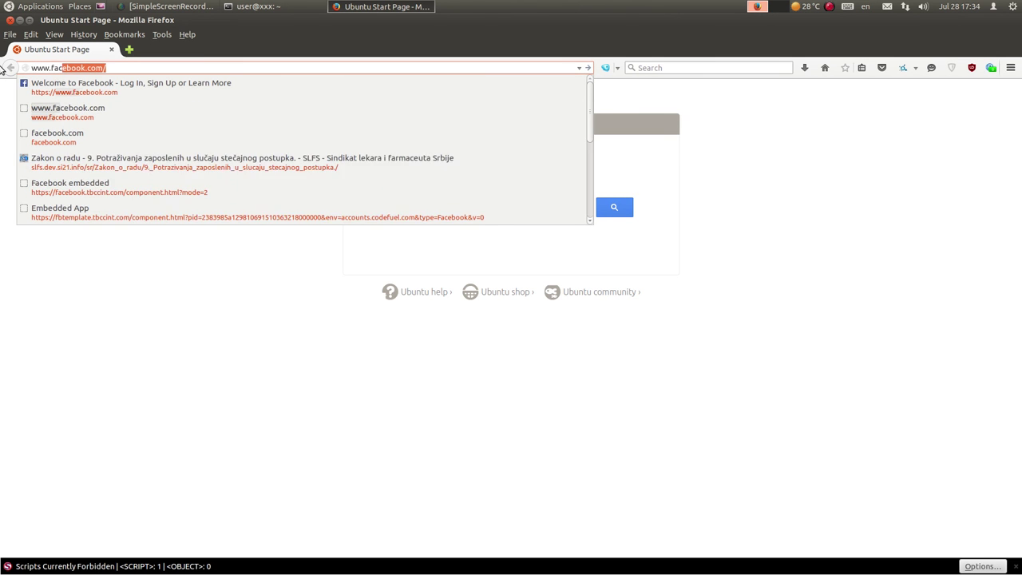
pyautogui.write('ebook.com')
pyautogui.press('Return')
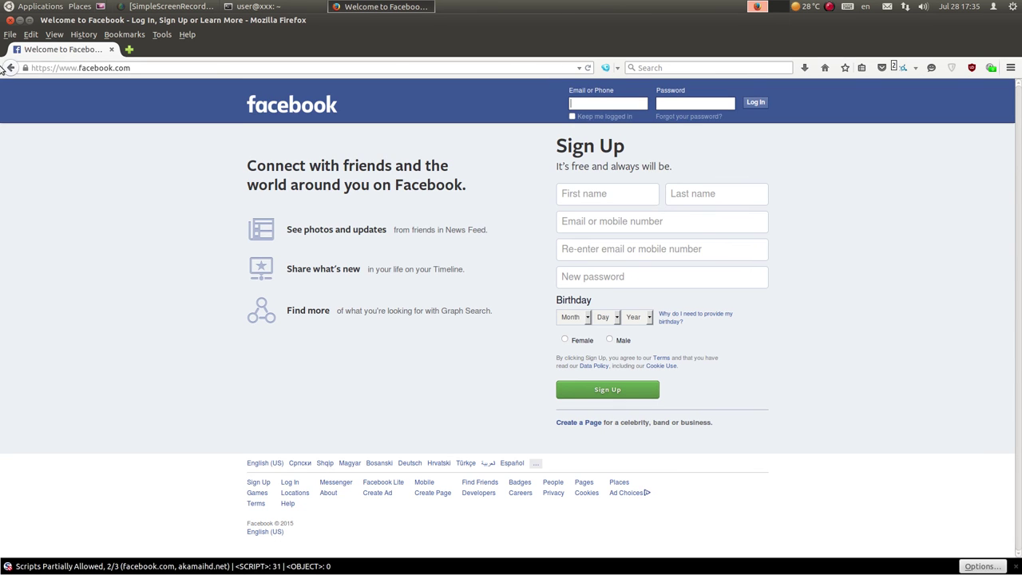
# Load facebook.com in a new tab, then replace it with the pasted KOMPJUTERI YouTube channel URL.
pyautogui.click(129, 50)
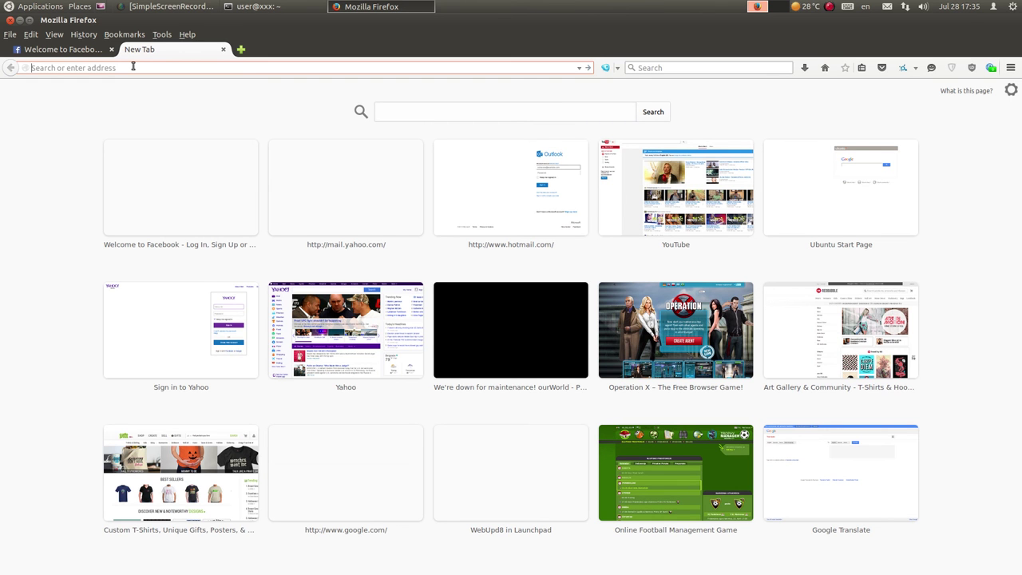
pyautogui.write('facebook.com/')
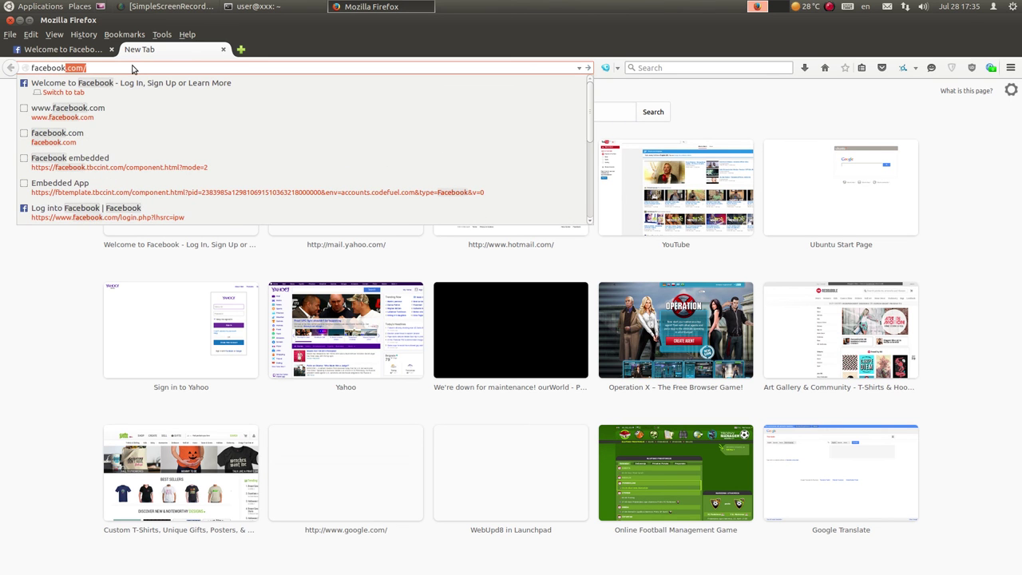
pyautogui.press('Return')
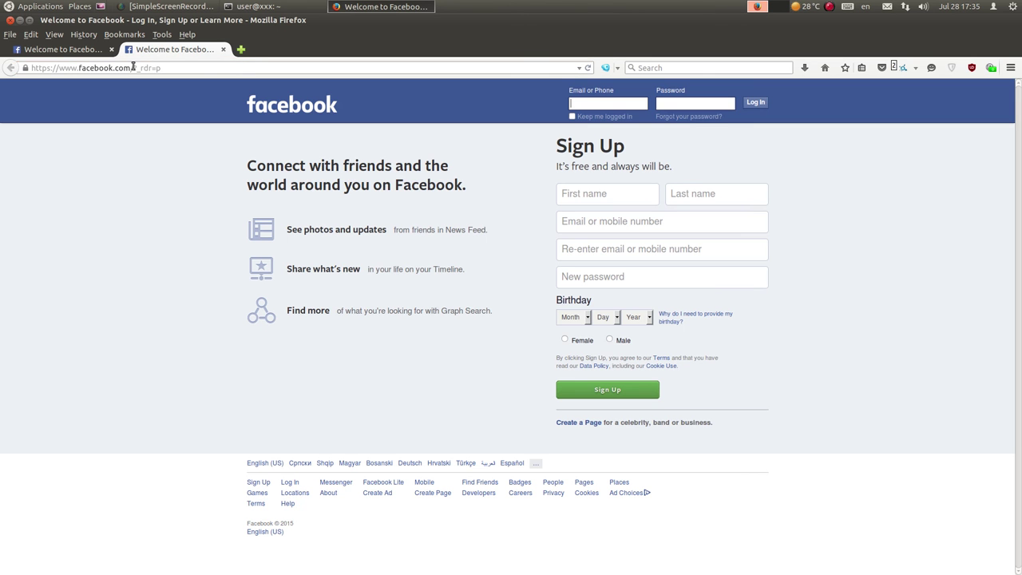
pyautogui.click(111, 49)
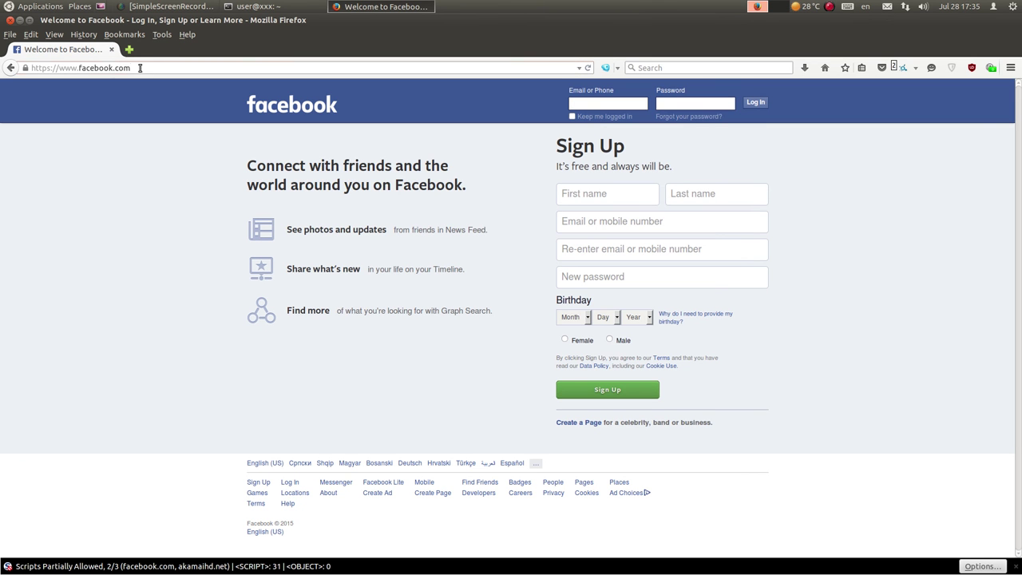
pyautogui.click(140, 67)
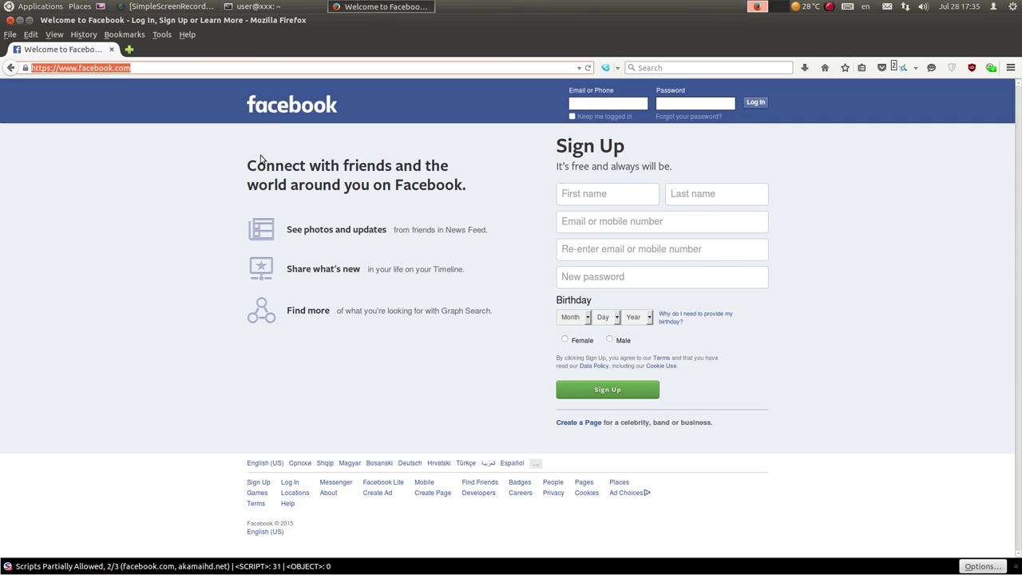
pyautogui.write('https://www.youtube.com/user/skynetewox')
pyautogui.press('Return')
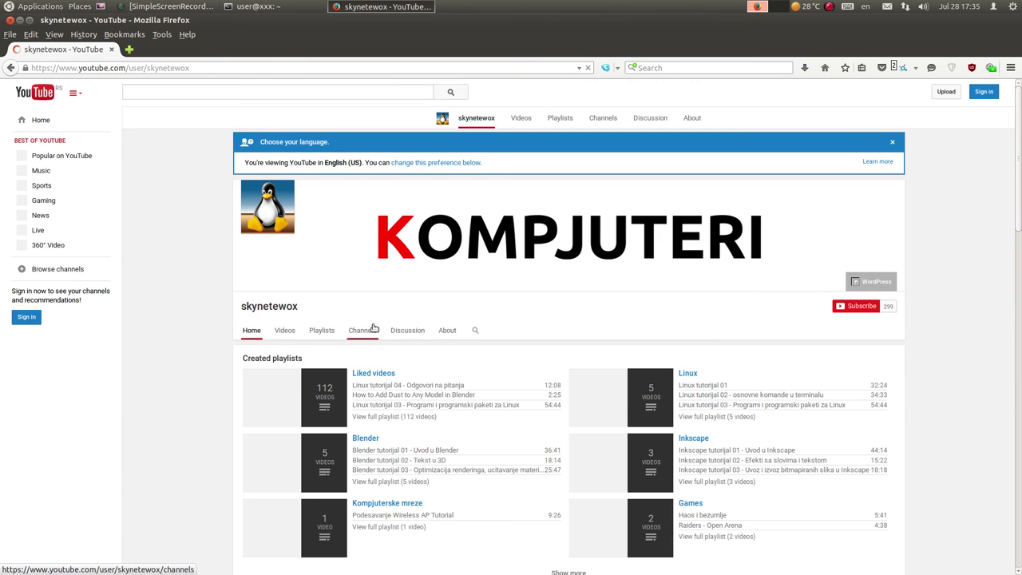
# Scroll down and highlight the YouTube comment asking about .sh scripts.
pyautogui.scroll(-4, 502, 326)
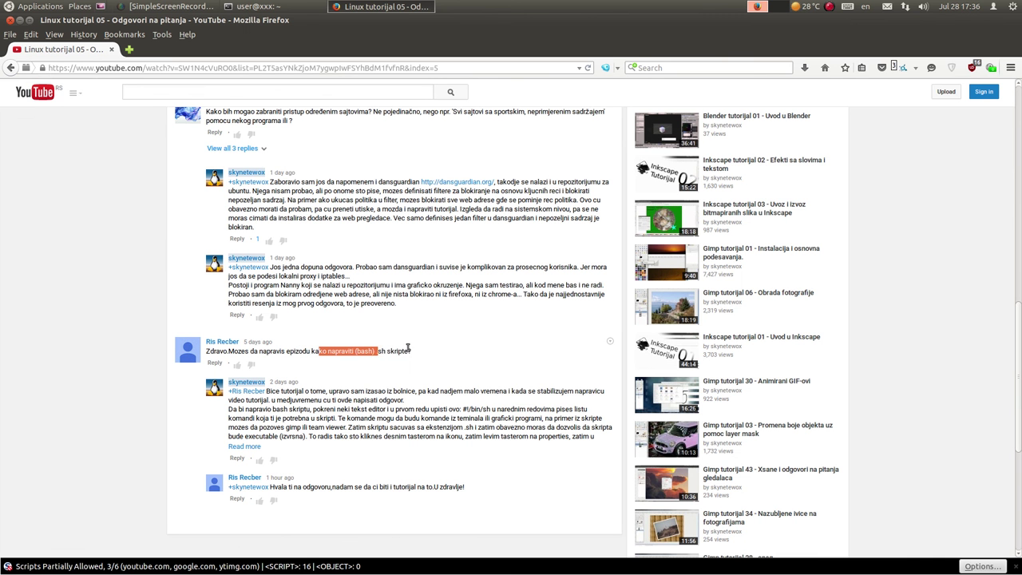
pyautogui.moveTo(408, 348); pyautogui.dragTo(414, 351)
pyautogui.click(406, 353)
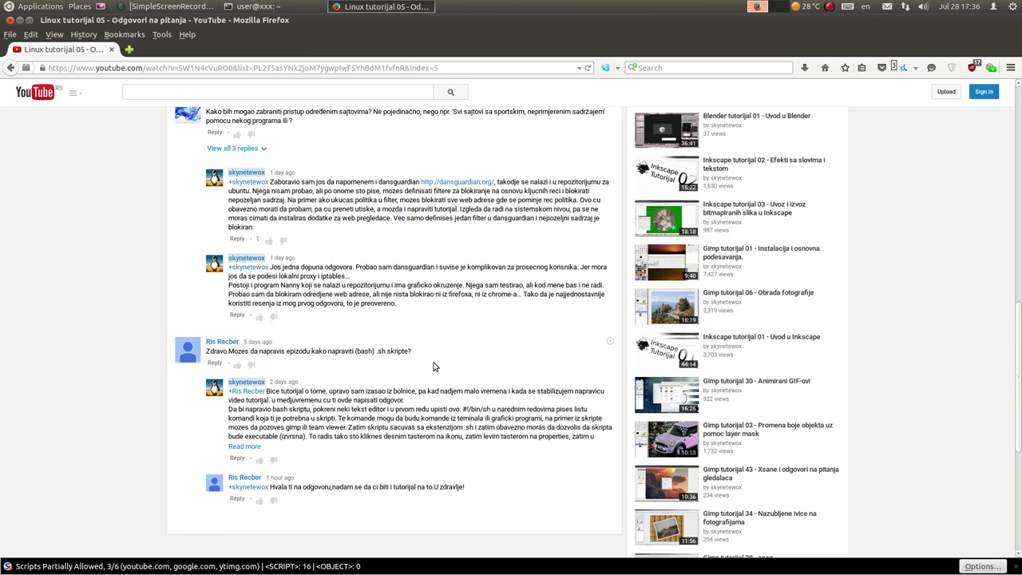
# Close Firefox with its history cleared, then close the terminal window.
pyautogui.click(9, 20)
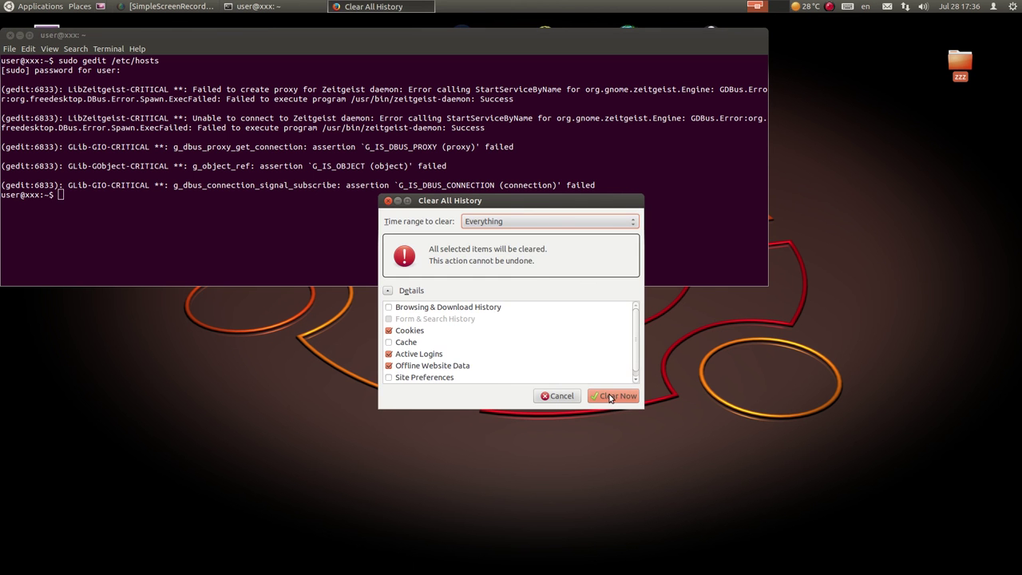
pyautogui.click(613, 396)
pyautogui.click(9, 35)
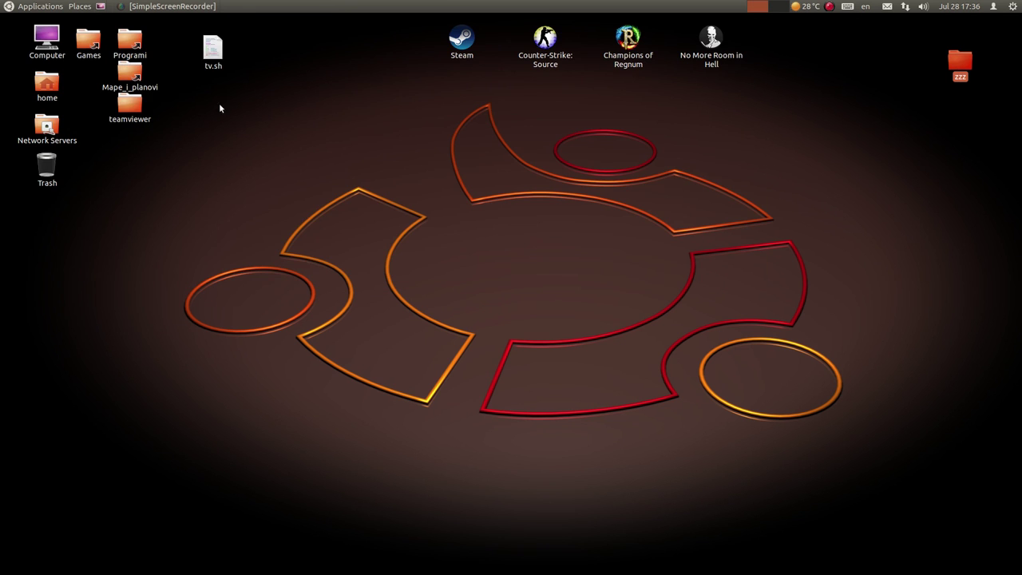
# Open tv.sh from the desktop with Geany via Open With.
pyautogui.rightClick(211, 54)
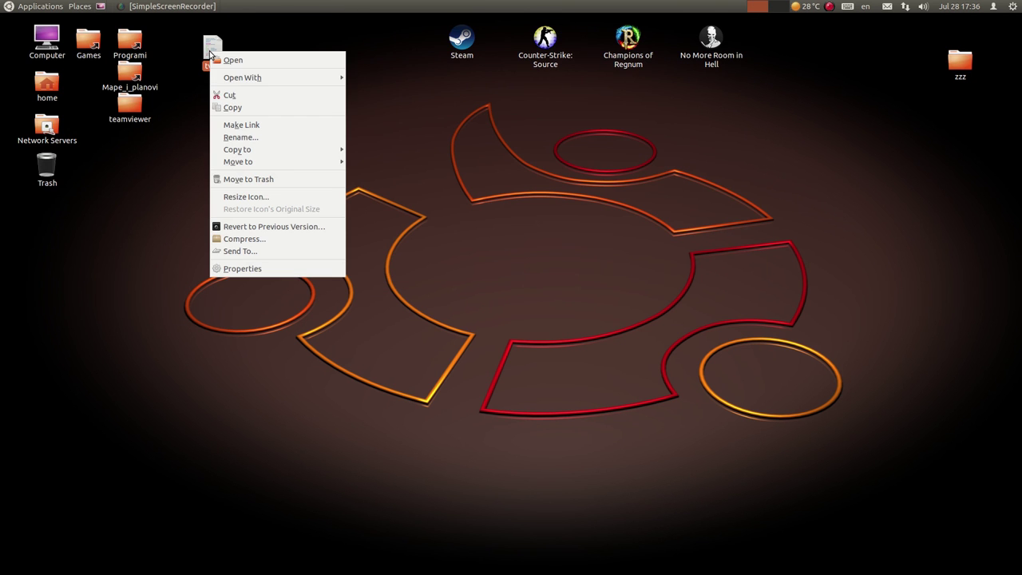
pyautogui.moveTo(231, 83)
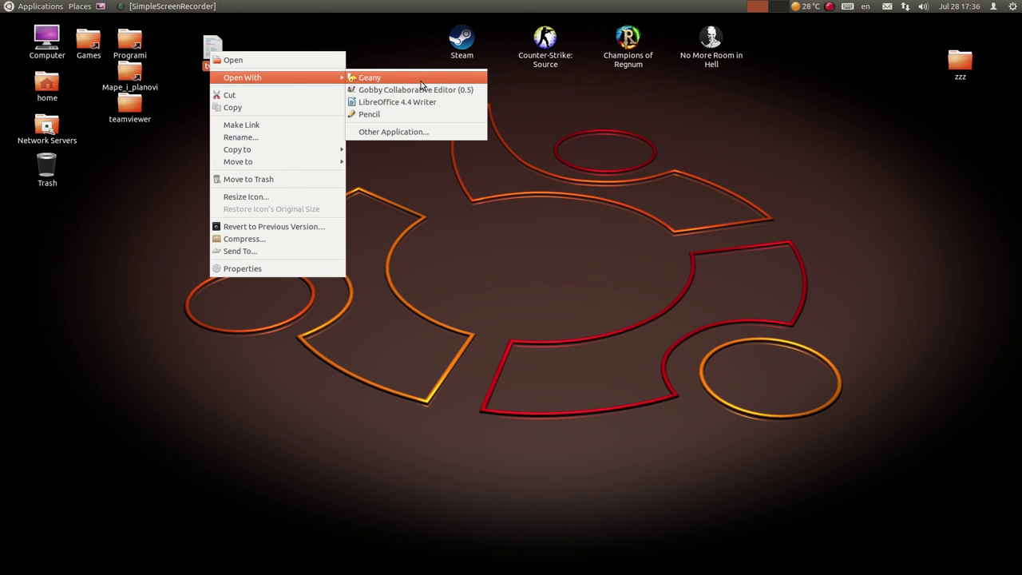
pyautogui.click(420, 80)
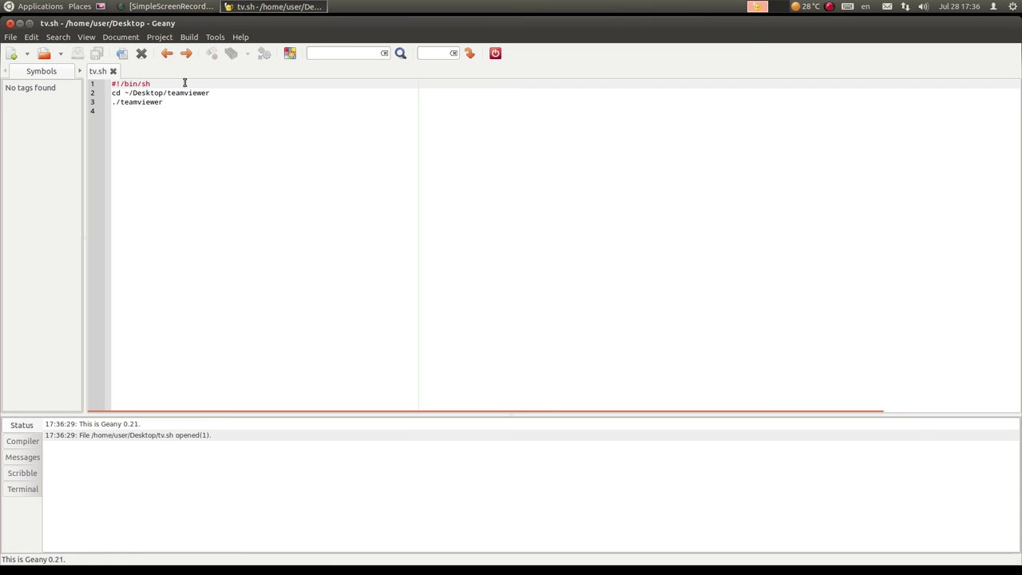
# Highlight tv.sh's #!/bin/sh, cd ~/Desktop/teamviewer and ./teamviewer lines, then open the Applications menu.
pyautogui.moveTo(173, 84); pyautogui.dragTo(93, 93)
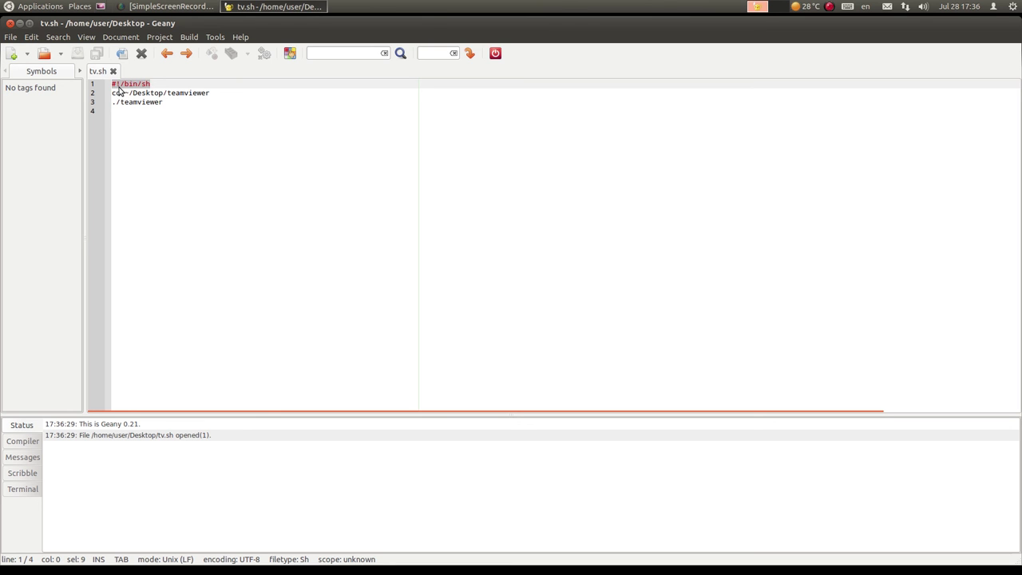
pyautogui.click(120, 84)
pyautogui.moveTo(112, 93); pyautogui.dragTo(166, 102)
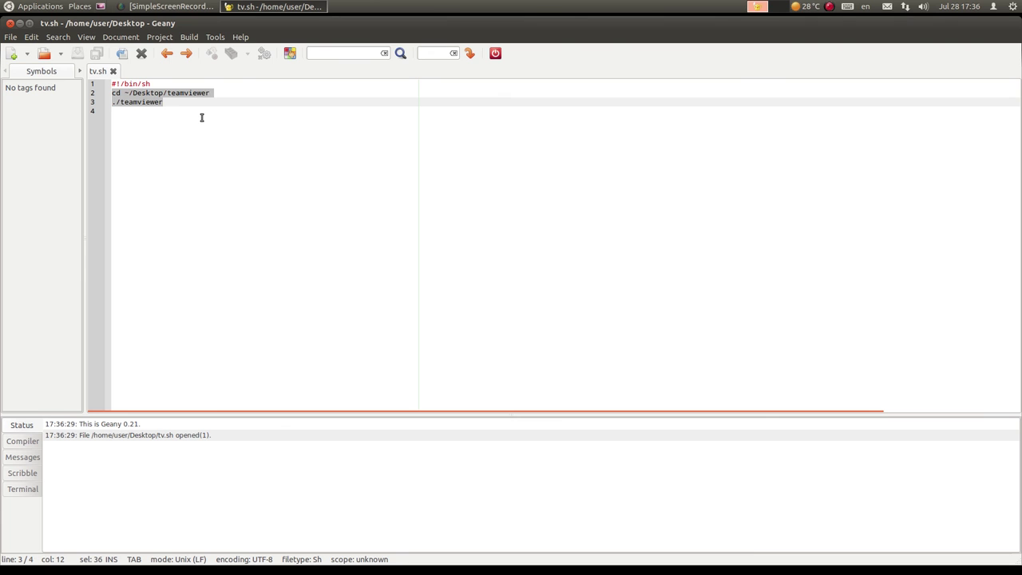
pyautogui.click(176, 104)
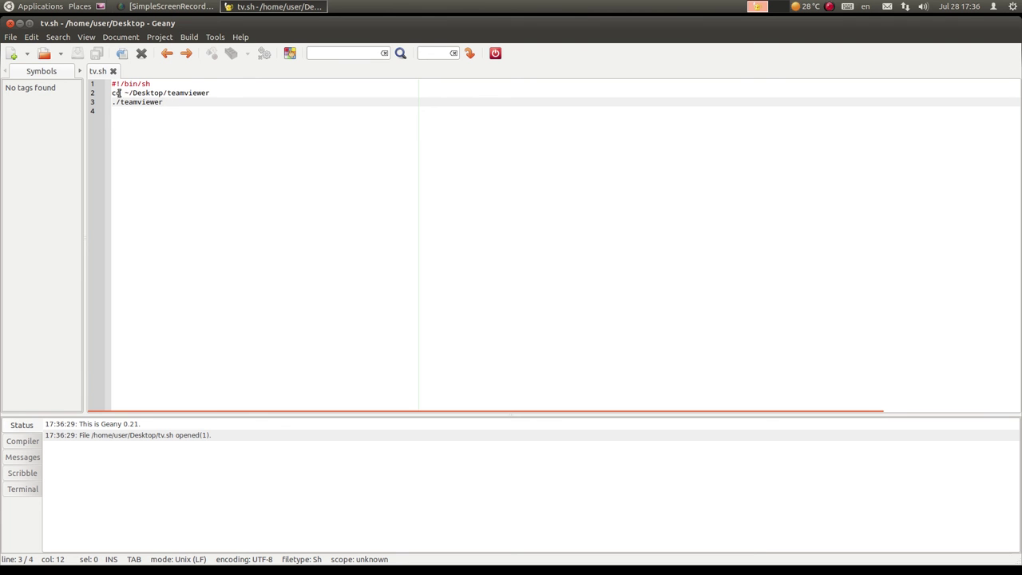
pyautogui.moveTo(114, 93); pyautogui.dragTo(183, 104)
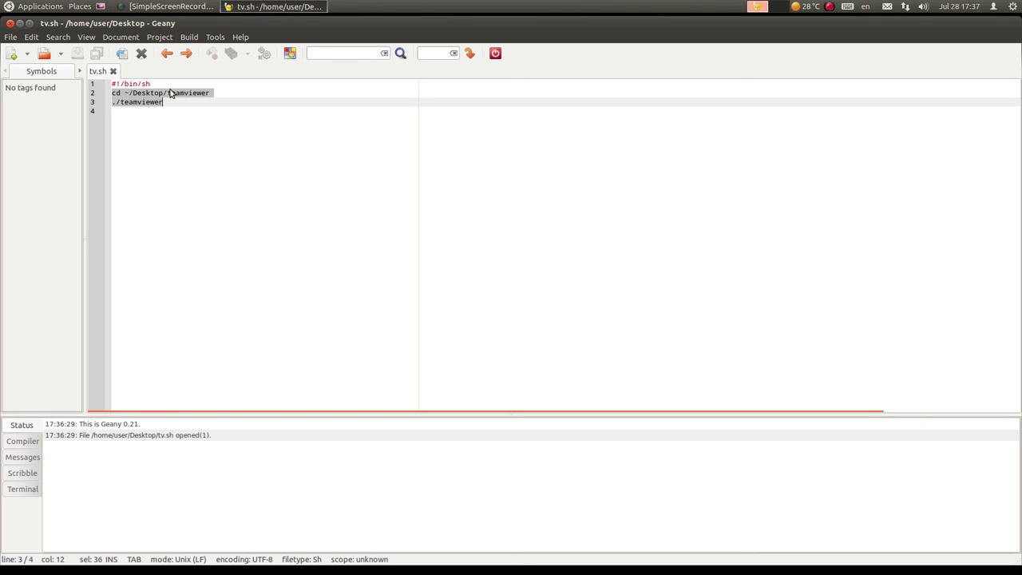
pyautogui.click(18, 6)
# Launch gedit, paste tv.sh's #!/bin/sh line as the new document's first line, and close Geany.
pyautogui.moveTo(25, 23)
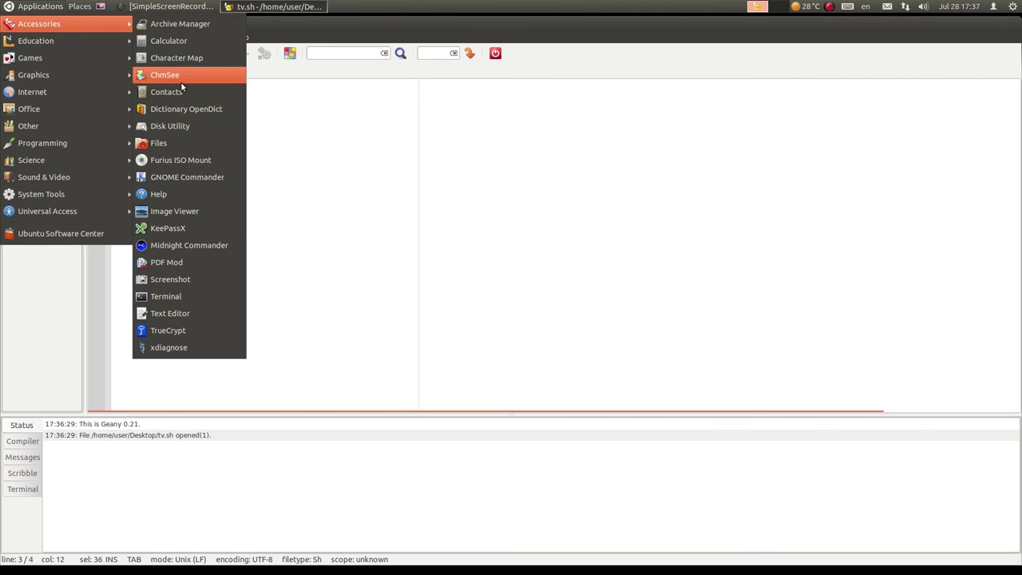
pyautogui.click(171, 313)
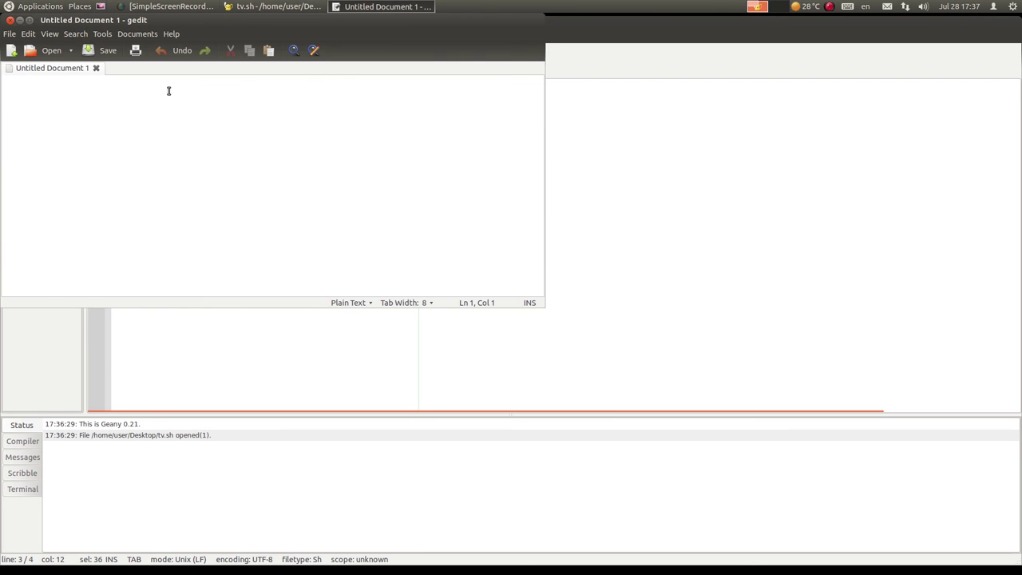
pyautogui.moveTo(173, 26); pyautogui.dragTo(466, 183)
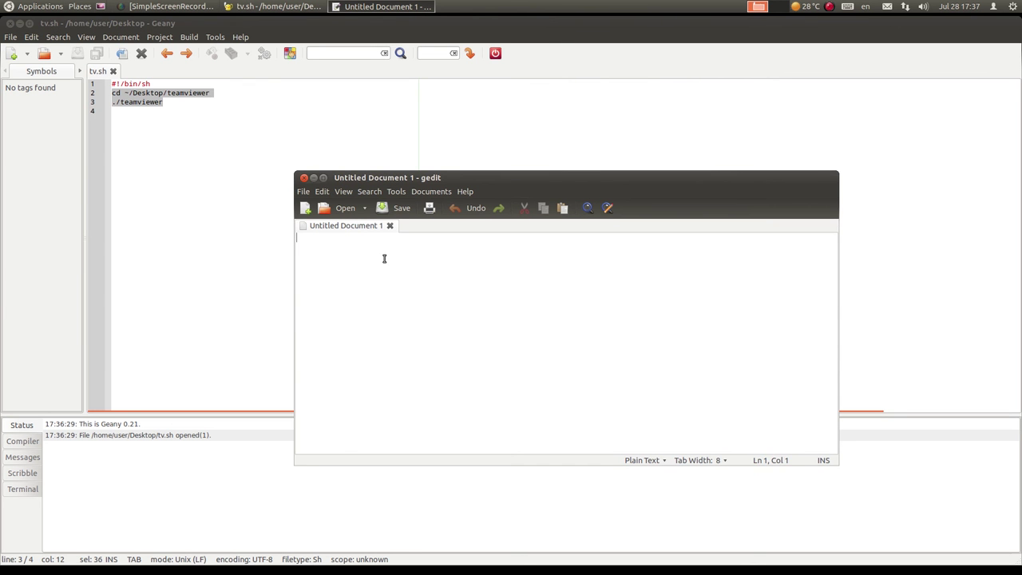
pyautogui.click(149, 84)
pyautogui.moveTo(149, 83); pyautogui.dragTo(36, 80)
pyautogui.hotkey('ctrl', 'c')
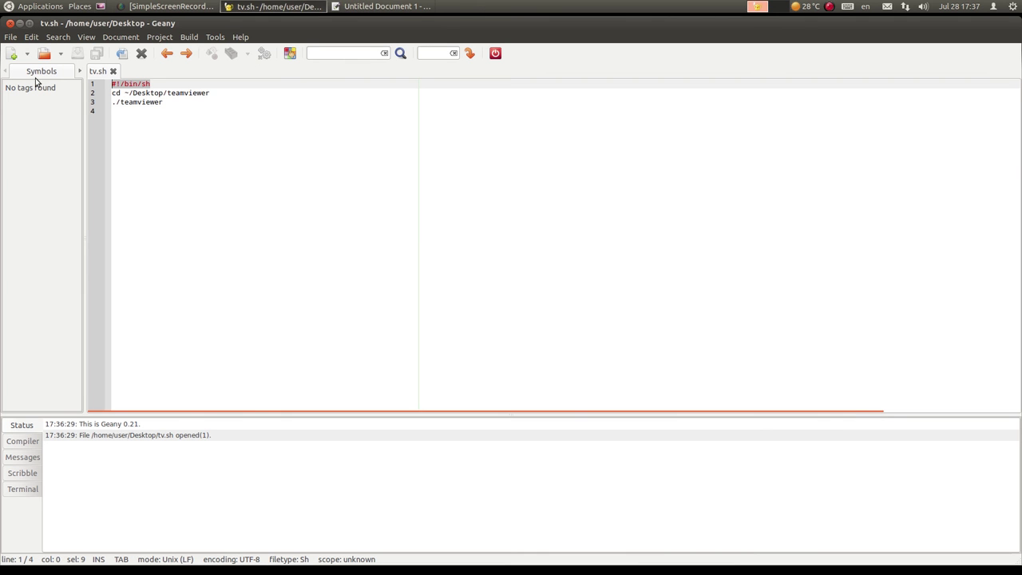
pyautogui.click(381, 6)
pyautogui.middleClick(375, 273)
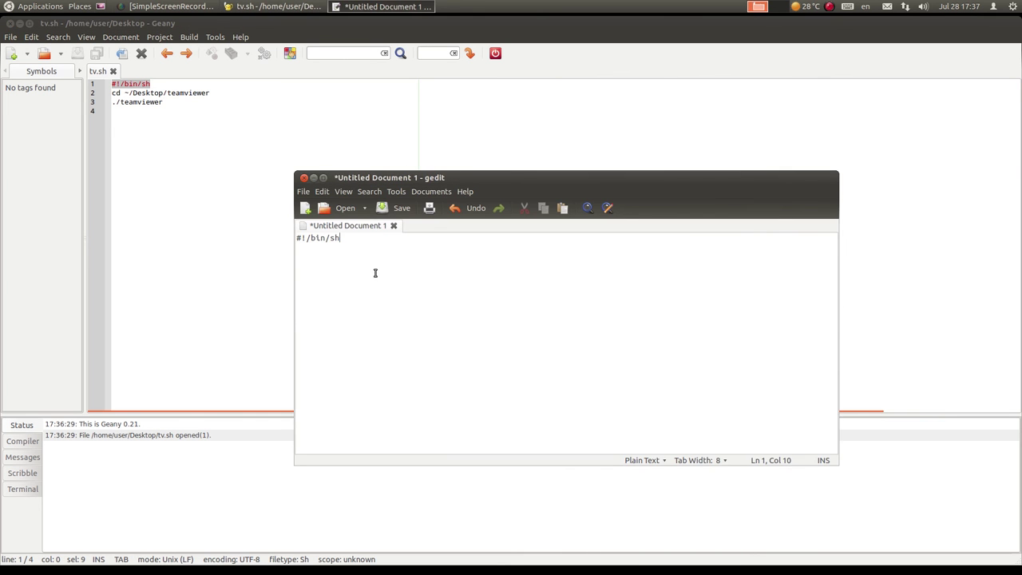
pyautogui.press('Return')
pyautogui.click(9, 23)
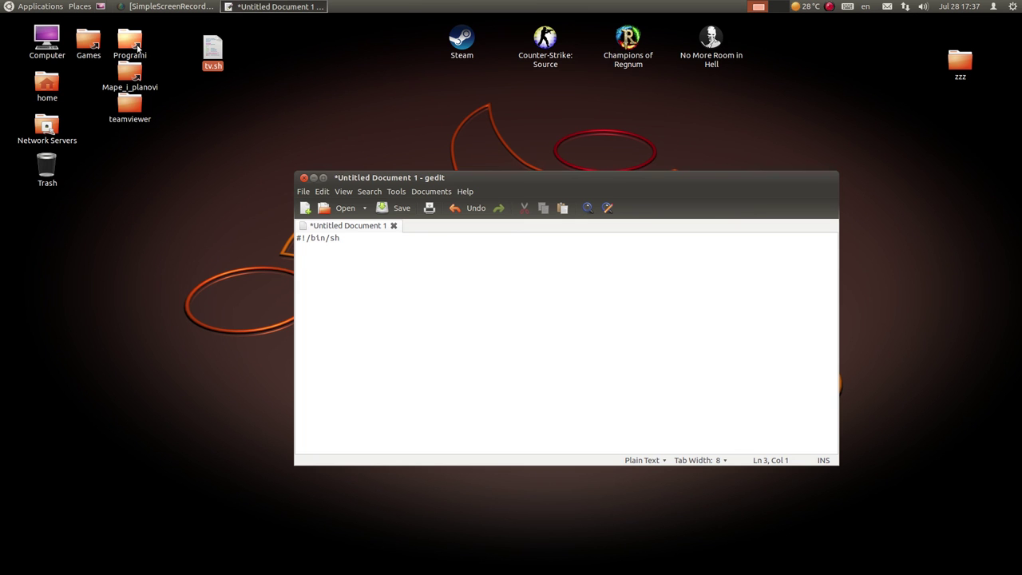
# Open Programi > blender-2.75a-linux-glibc211-i686, start a 'cd' line in gedit, and copy the folder's location.
pyautogui.doubleClick(135, 46)
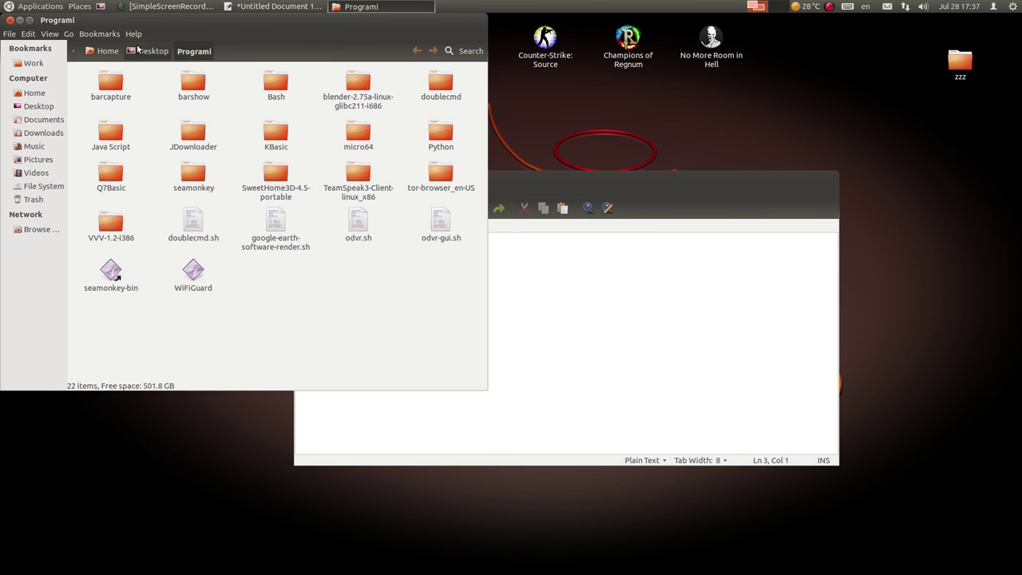
pyautogui.doubleClick(335, 84)
pyautogui.write('cd')
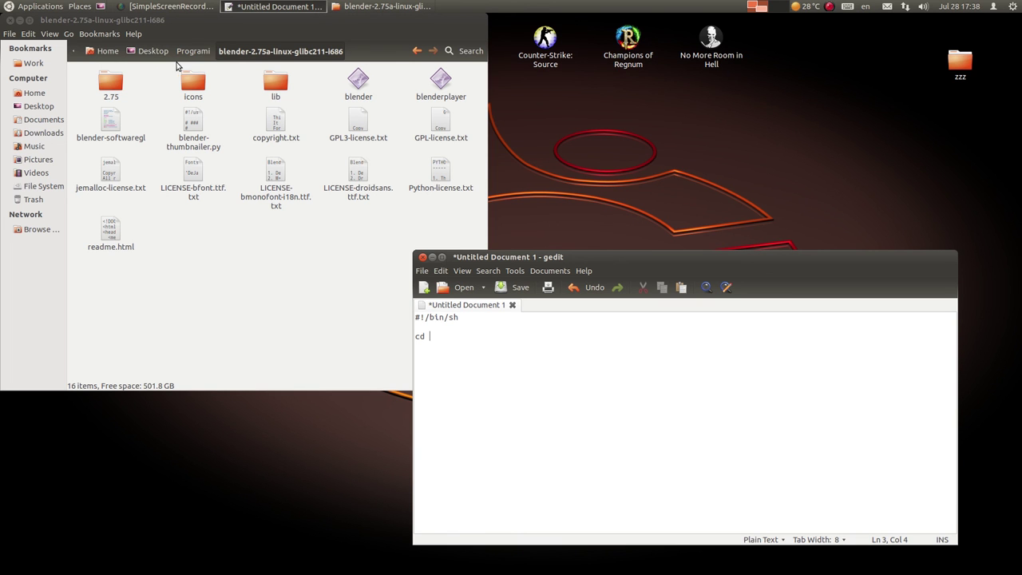
pyautogui.rightClick(282, 58)
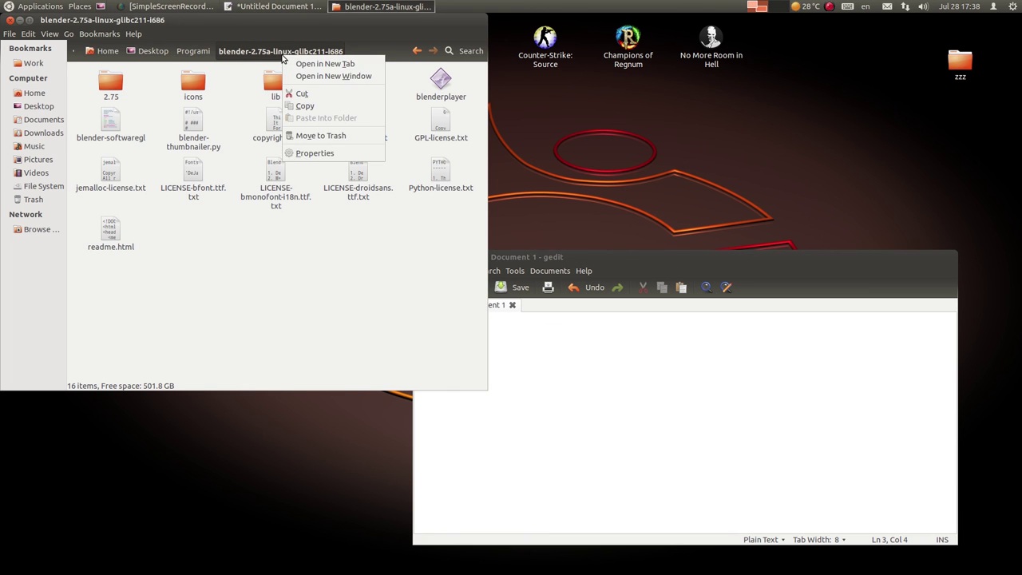
pyautogui.click(298, 107)
# Paste the path /home/user/Desktop/Programi/blender-2.75a-linux-glibc211-i686 after cd and start a new line.
pyautogui.click(540, 363)
pyautogui.rightClick(541, 362)
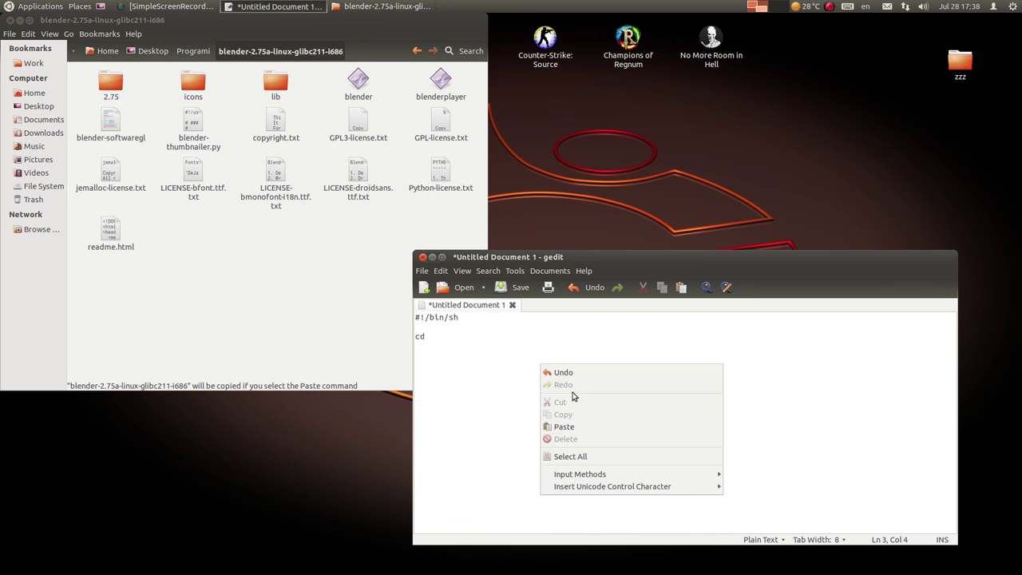
pyautogui.click(581, 425)
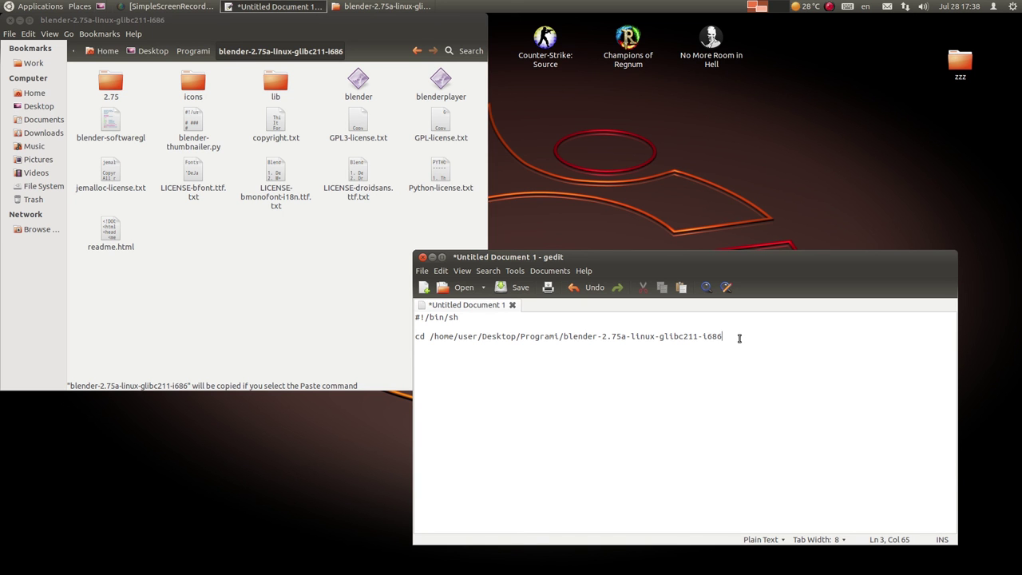
pyautogui.press('Return')
# Write ./blender on line 4 of the script.
pyautogui.write('./')
pyautogui.click(415, 348)
pyautogui.moveTo(415, 348); pyautogui.dragTo(426, 346)
pyautogui.click(421, 346)
pyautogui.click(426, 346)
pyautogui.write('blender')
# Close the file manager, save the script to the Desktop as 'start blender.sh', and reposition its icon.
pyautogui.click(9, 21)
pyautogui.click(422, 270)
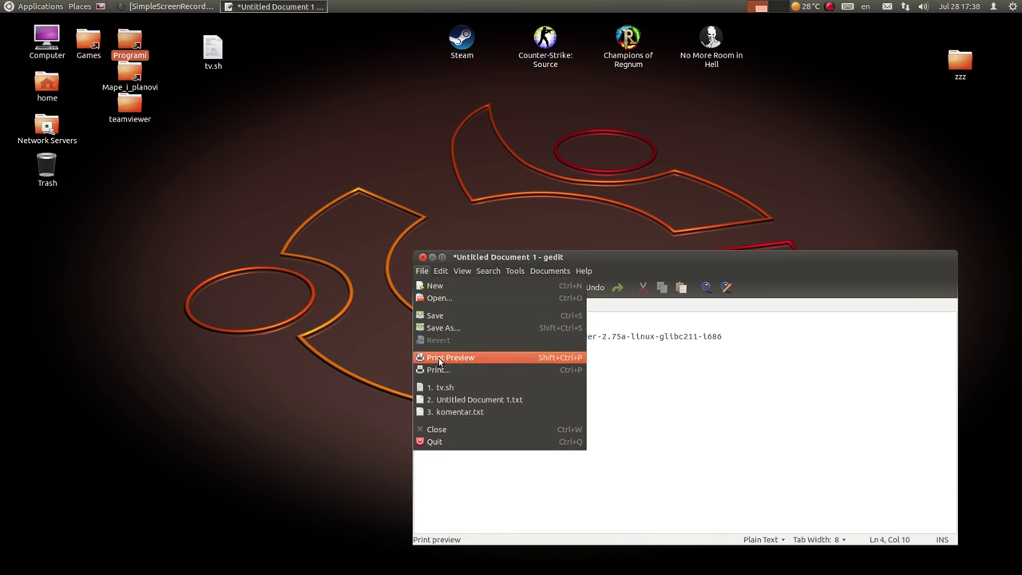
pyautogui.click(439, 327)
pyautogui.doubleClick(611, 228)
pyautogui.tripleClick(612, 228)
pyautogui.write('bash')
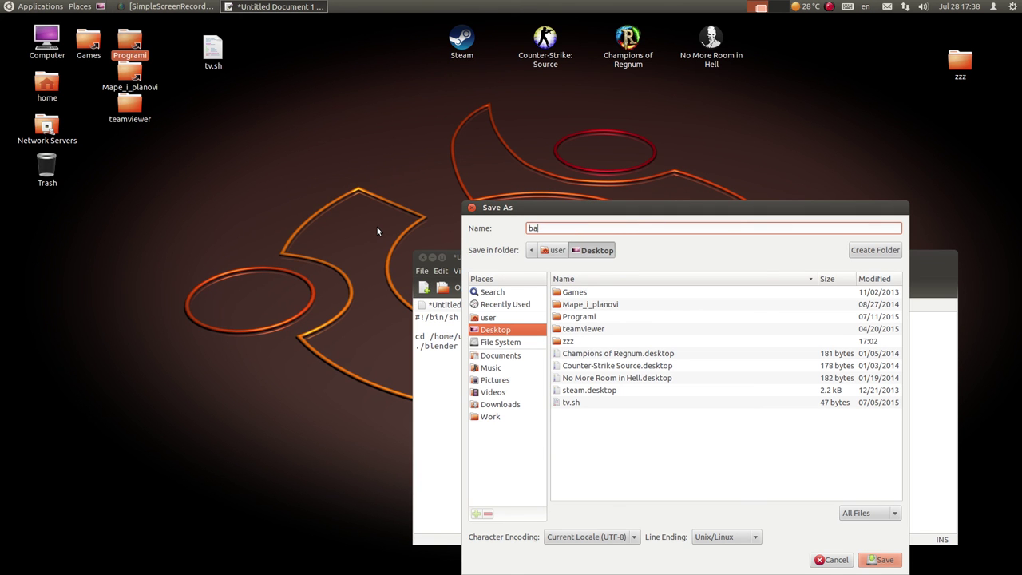
pyautogui.press('BackSpace')
pyautogui.press('BackSpace')
pyautogui.press('BackSpace')
pyautogui.press('BackSpace')
pyautogui.write('blender')
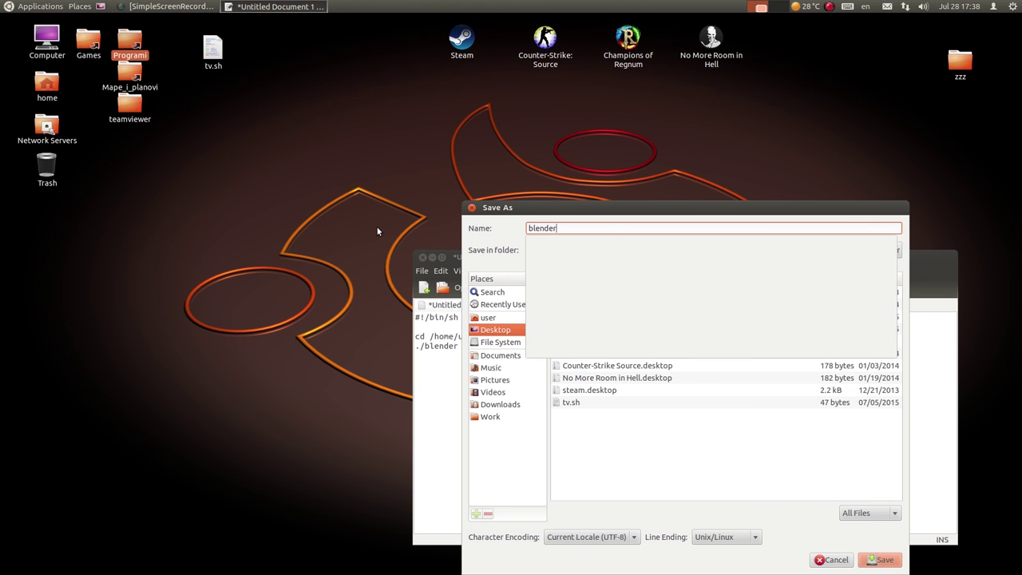
pyautogui.press('BackSpace')
pyautogui.press('BackSpace')
pyautogui.press('BackSpace')
pyautogui.press('BackSpace')
pyautogui.press('BackSpace')
pyautogui.press('BackSpace')
pyautogui.write('start blender')
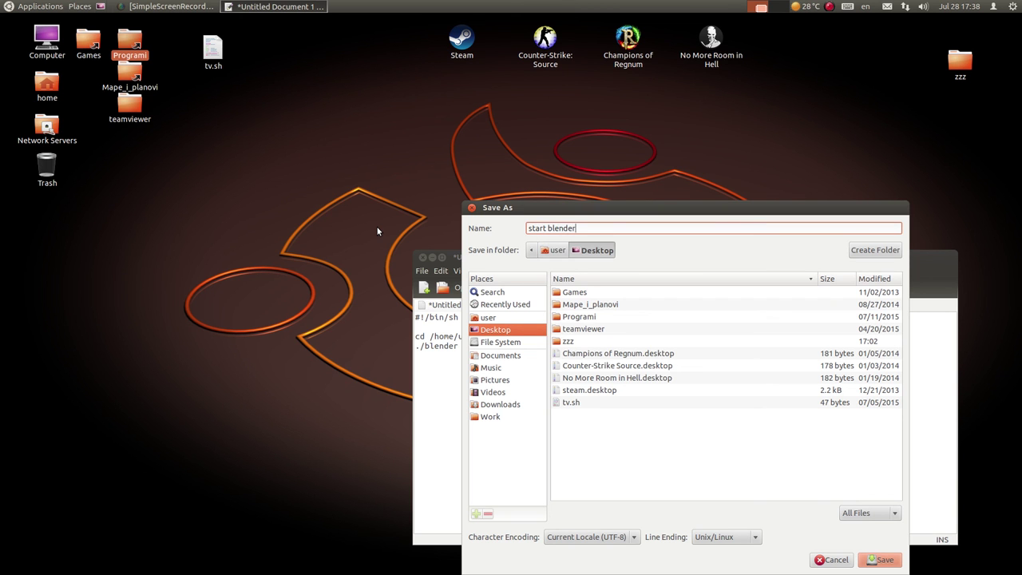
pyautogui.write('.sh')
pyautogui.press('Return')
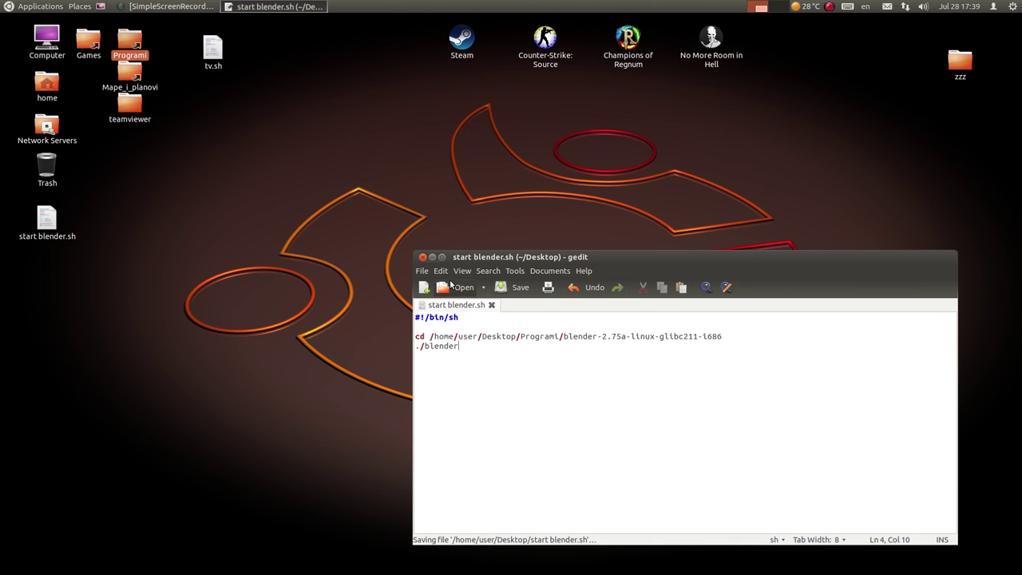
pyautogui.moveTo(47, 221); pyautogui.dragTo(132, 306)
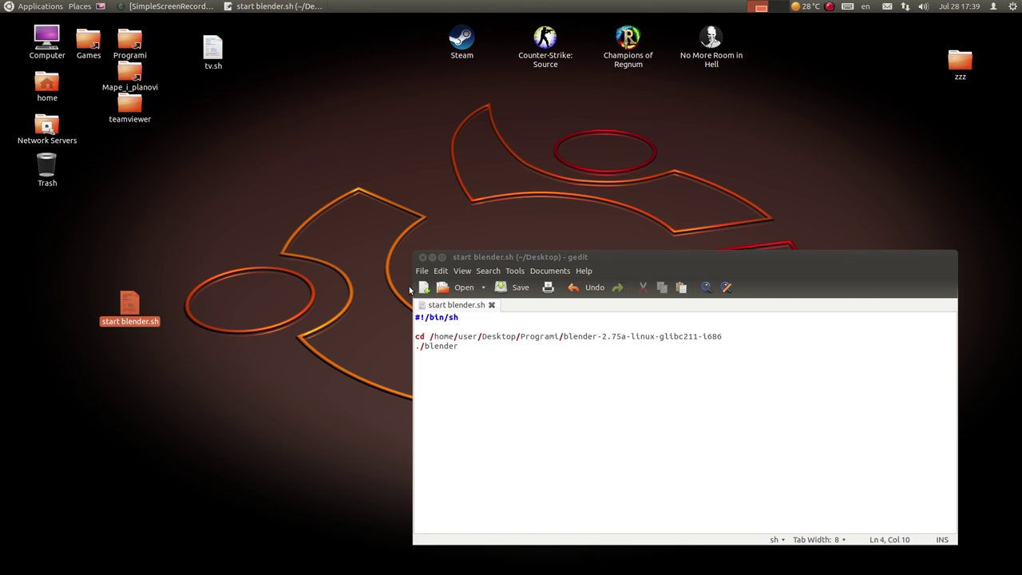
# Close gedit and enable 'Allow executing file as program' in start blender.sh's Permissions.
pyautogui.click(422, 257)
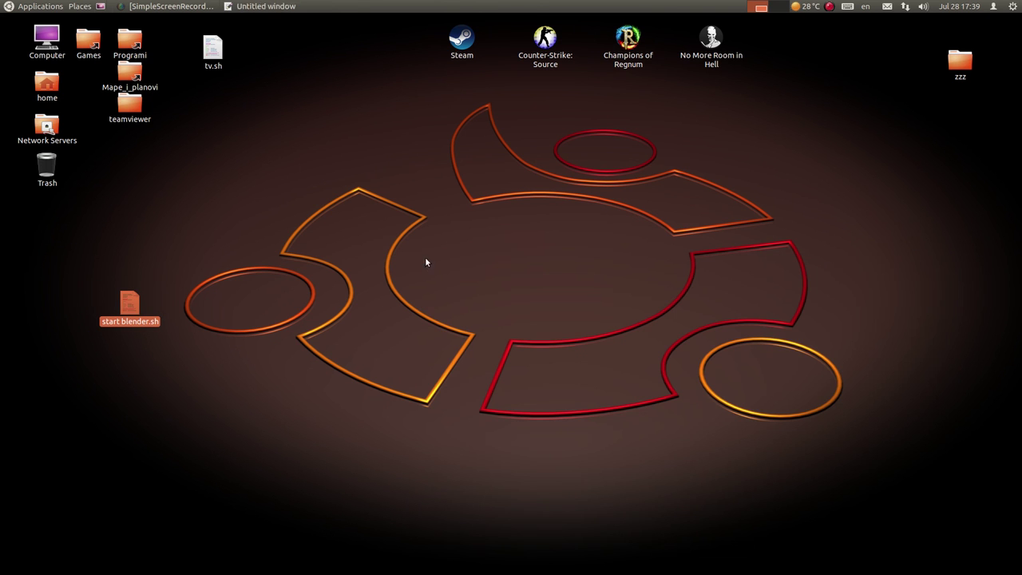
pyautogui.rightClick(133, 310)
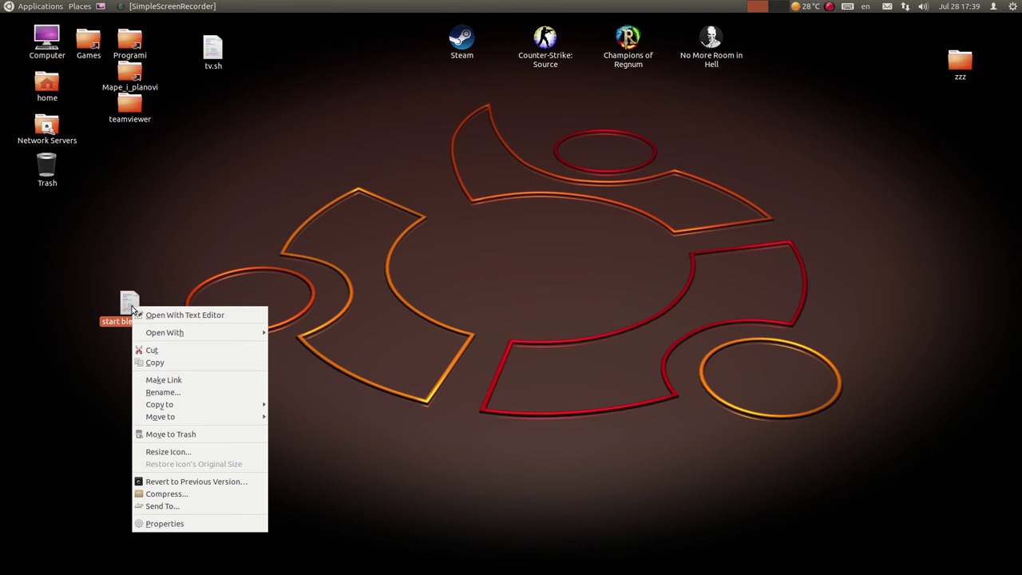
pyautogui.click(189, 523)
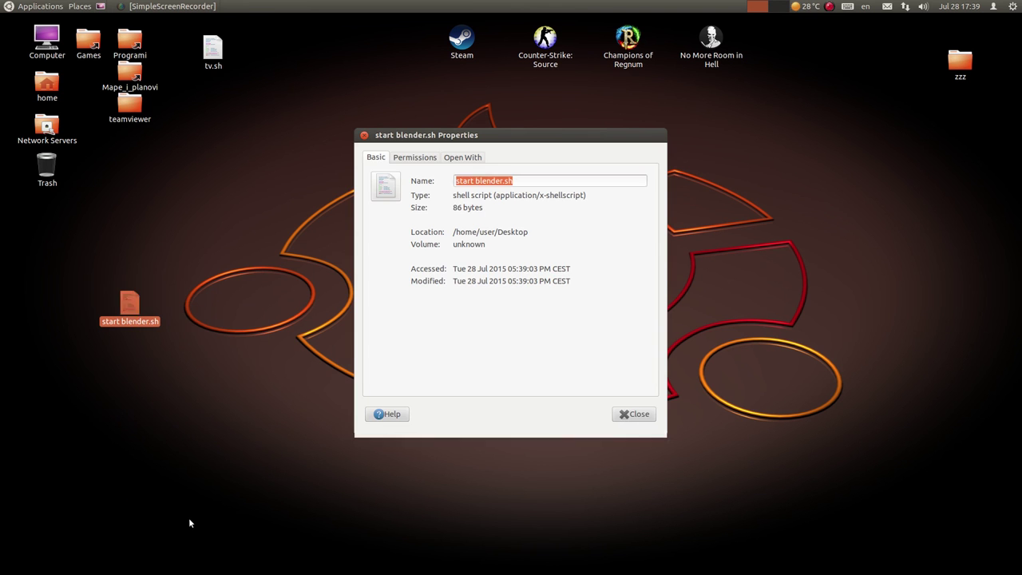
pyautogui.click(427, 158)
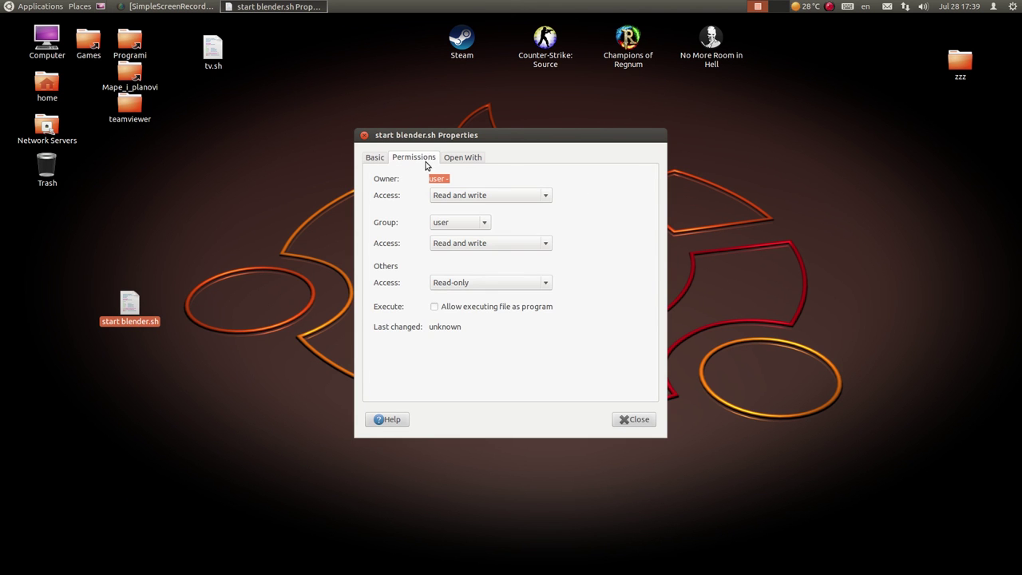
pyautogui.click(434, 306)
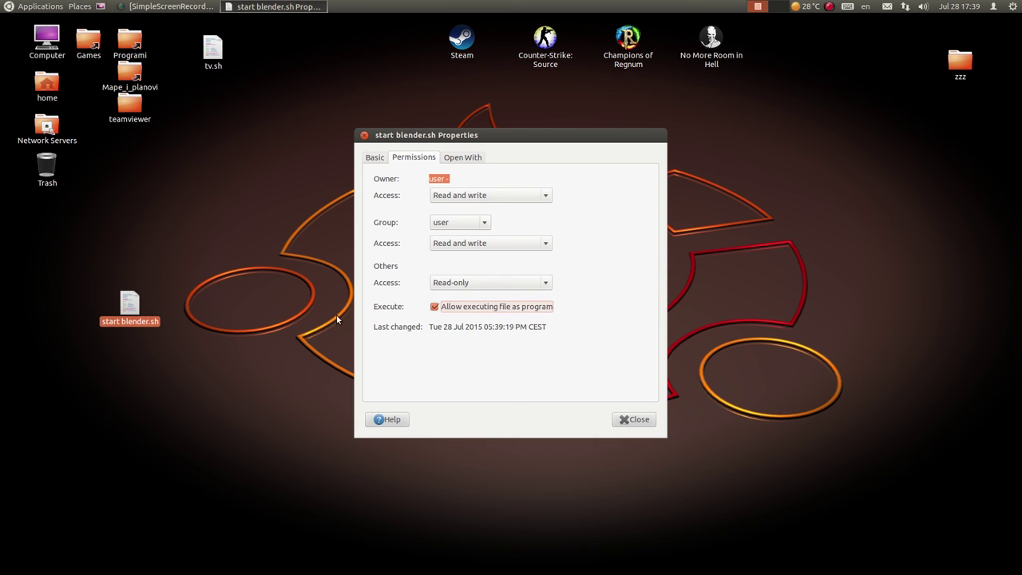
pyautogui.click(630, 421)
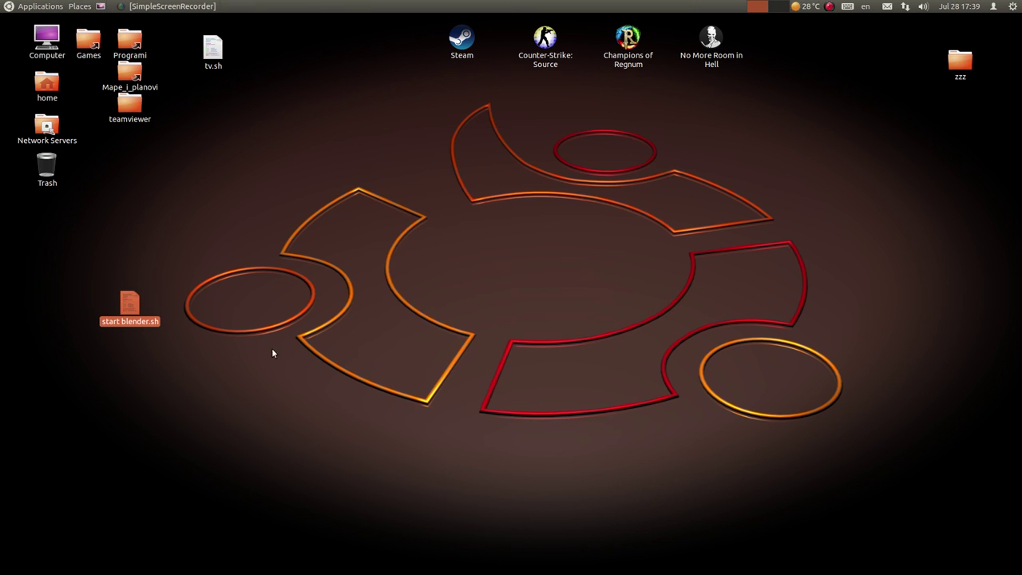
pyautogui.doubleClick(133, 310)
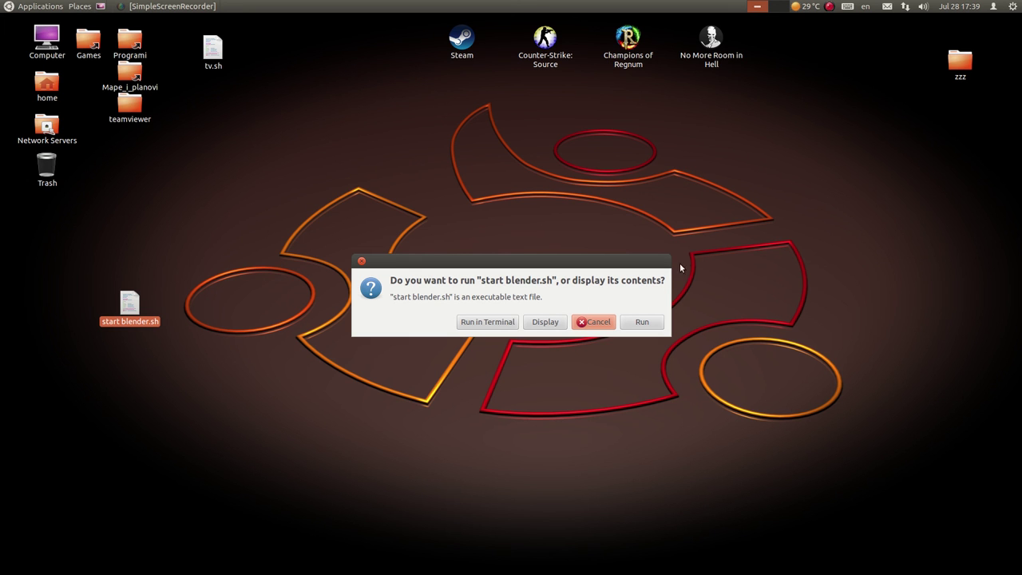
pyautogui.click(648, 324)
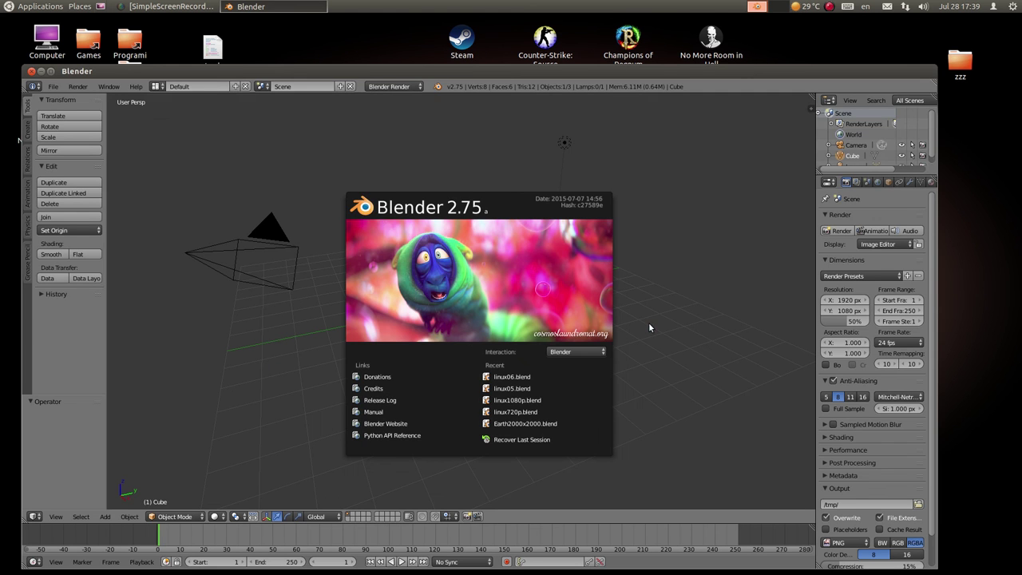
pyautogui.click(549, 233)
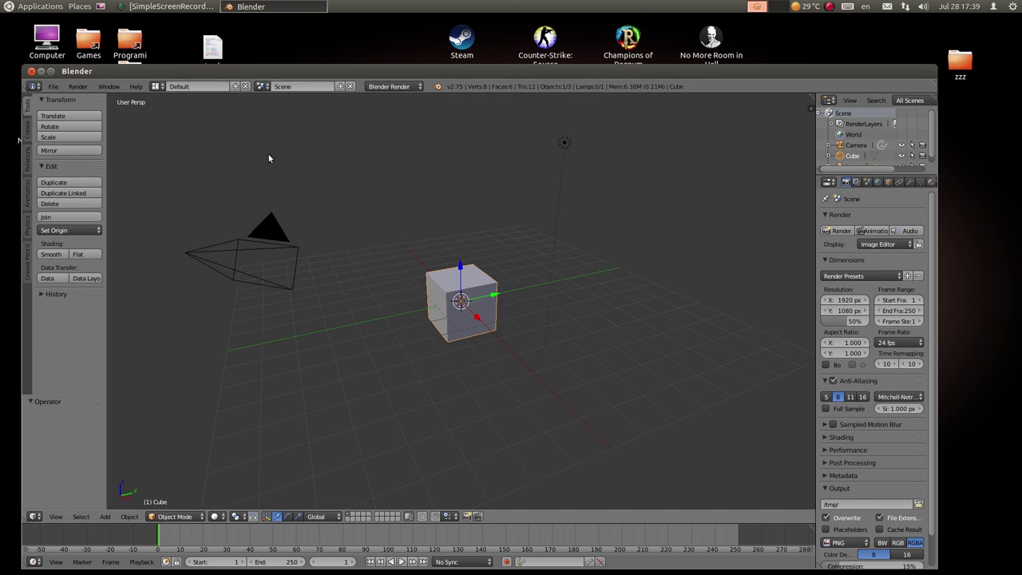
pyautogui.click(29, 73)
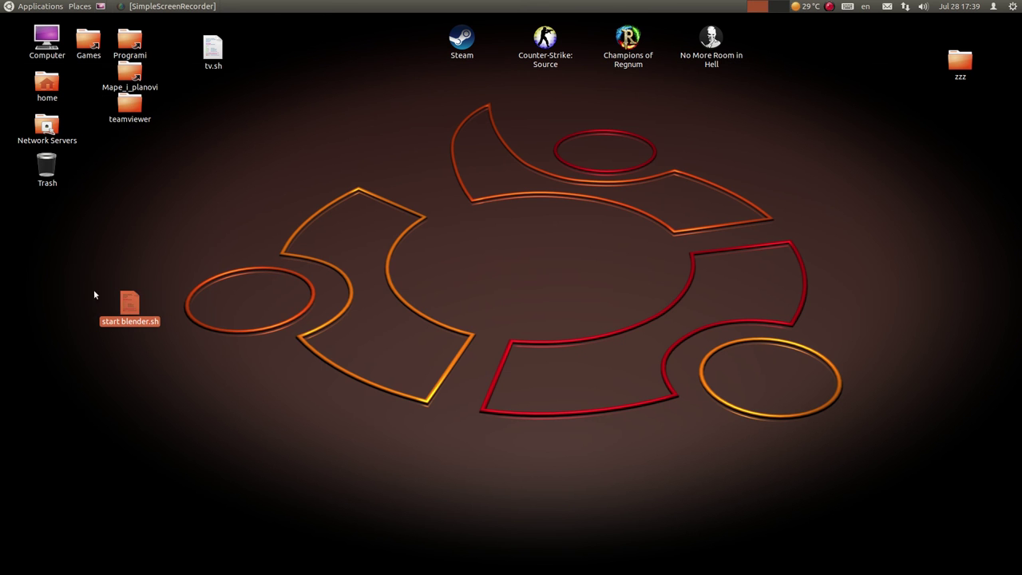
# Reopen start blender.sh in gedit via Display and review its cd and ./blender lines.
pyautogui.doubleClick(139, 309)
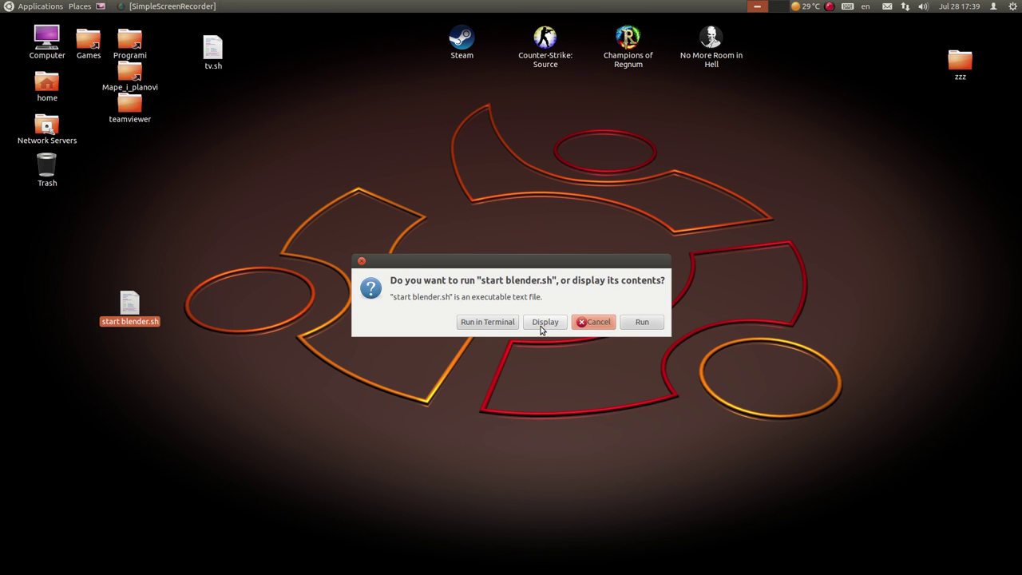
pyautogui.click(542, 325)
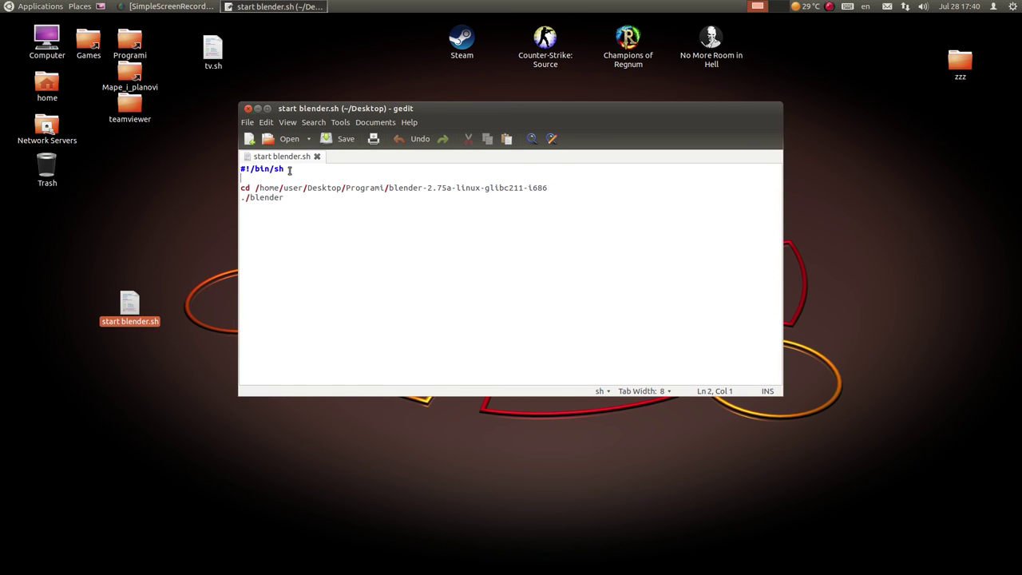
pyautogui.click(245, 185)
pyautogui.moveTo(242, 189); pyautogui.dragTo(552, 191)
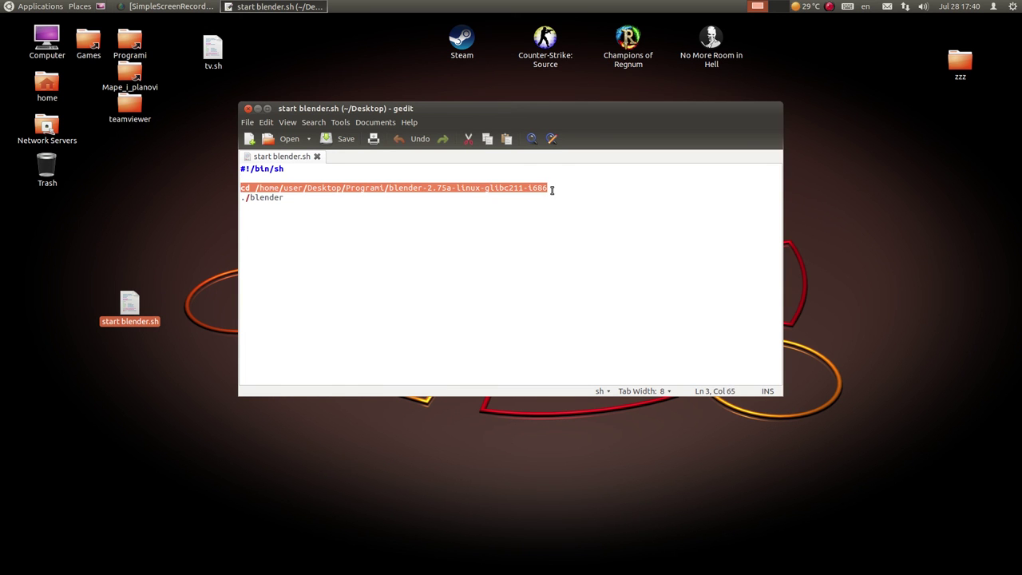
pyautogui.click(281, 199)
pyautogui.doubleClick(278, 199)
pyautogui.click(319, 247)
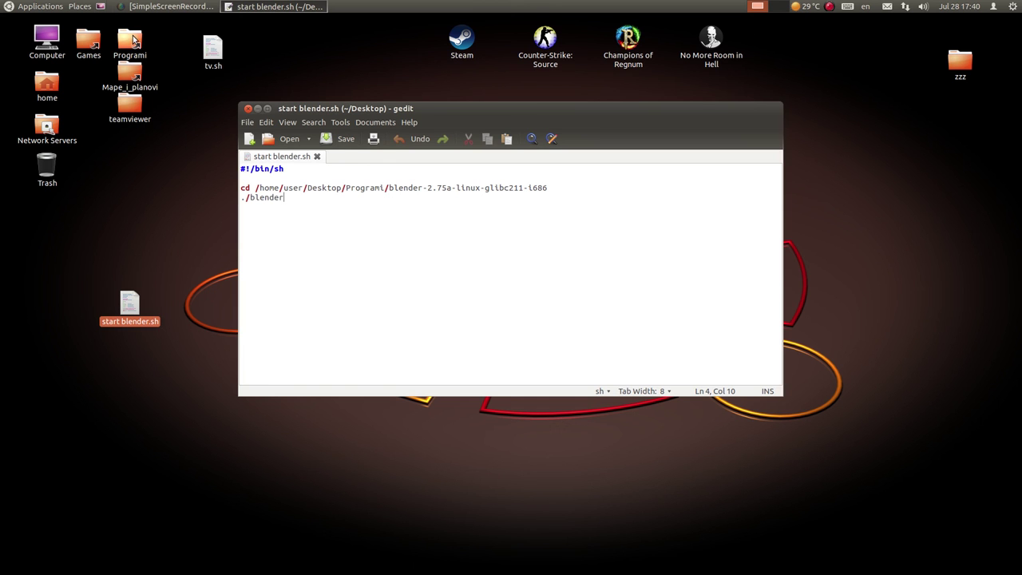
pyautogui.click(126, 299)
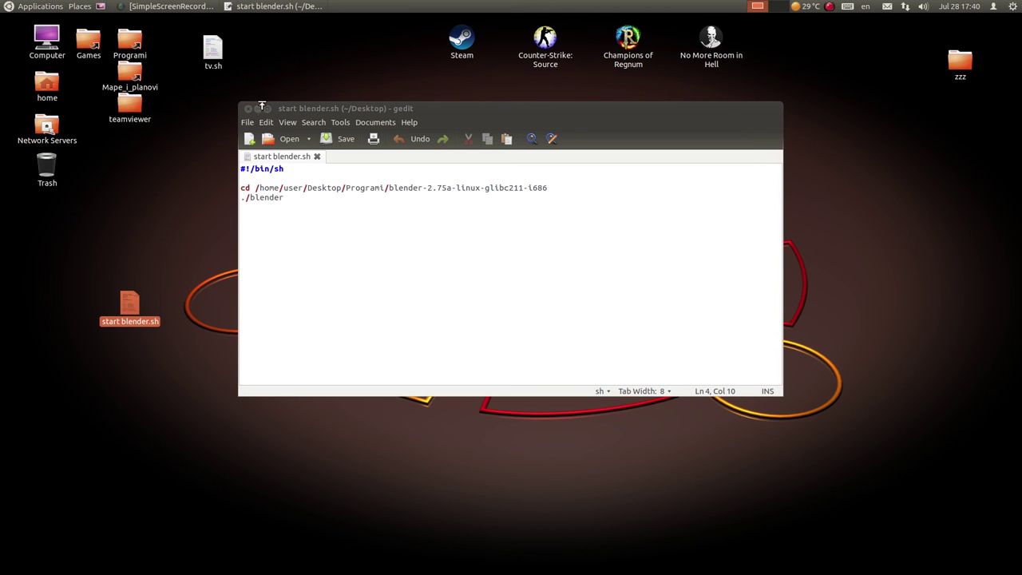
# View tv.sh in Geany, then drop it into gedit as a second tab.
pyautogui.moveTo(323, 102); pyautogui.dragTo(427, 154)
pyautogui.rightClick(210, 52)
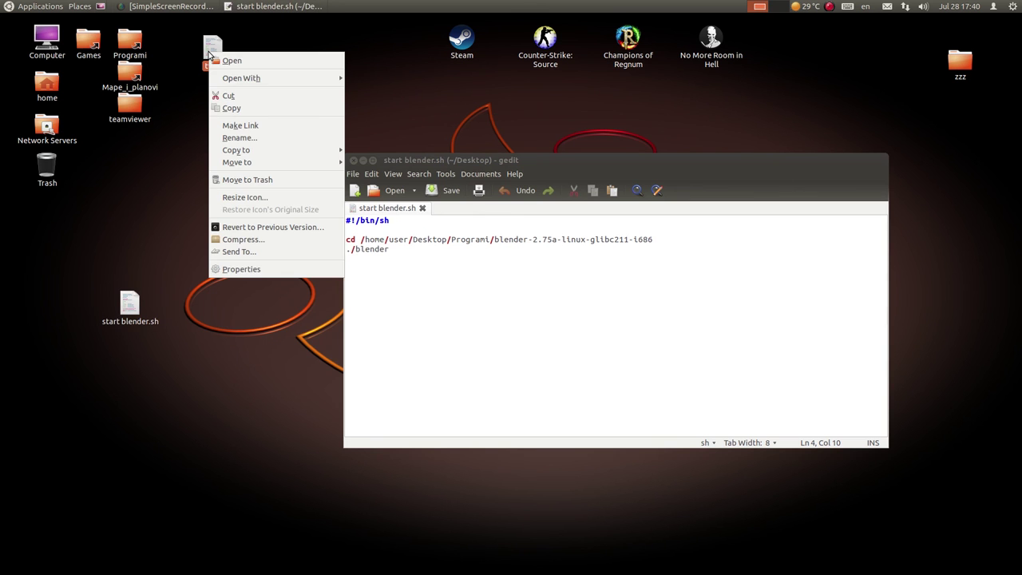
pyautogui.moveTo(241, 78)
pyautogui.click(367, 75)
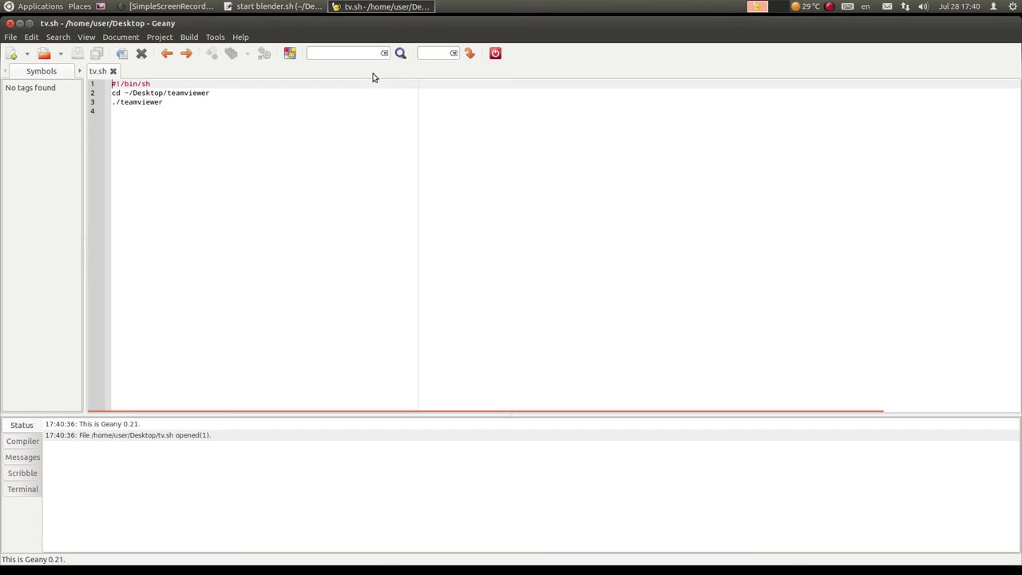
pyautogui.click(10, 25)
pyautogui.moveTo(211, 52); pyautogui.dragTo(538, 303)
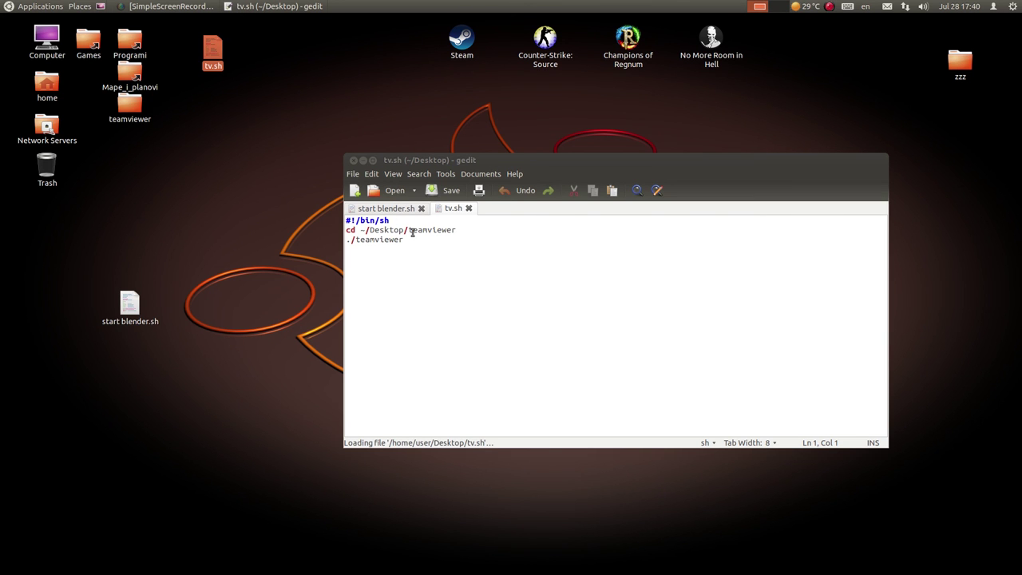
pyautogui.click(189, 178)
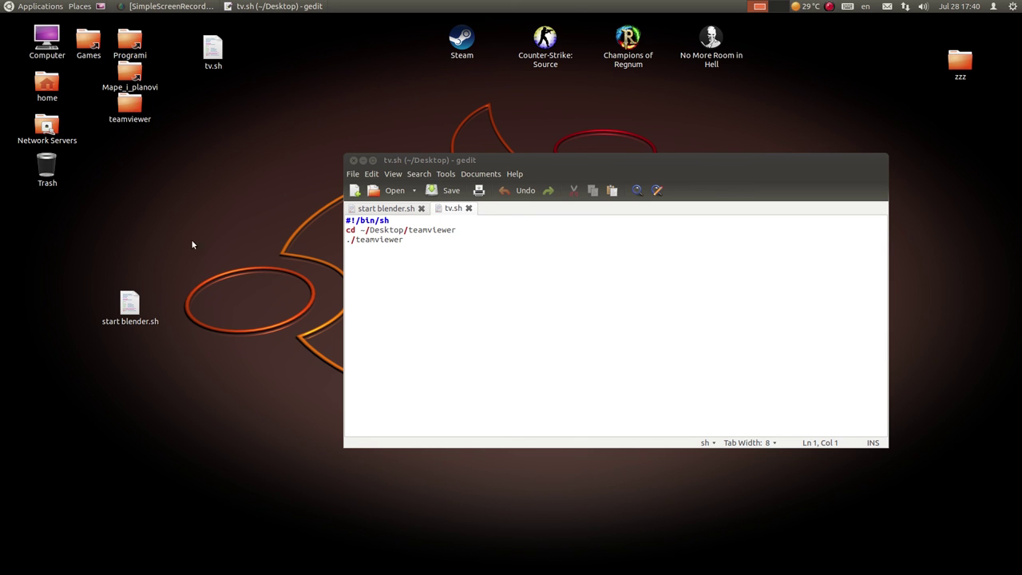
pyautogui.doubleClick(128, 101)
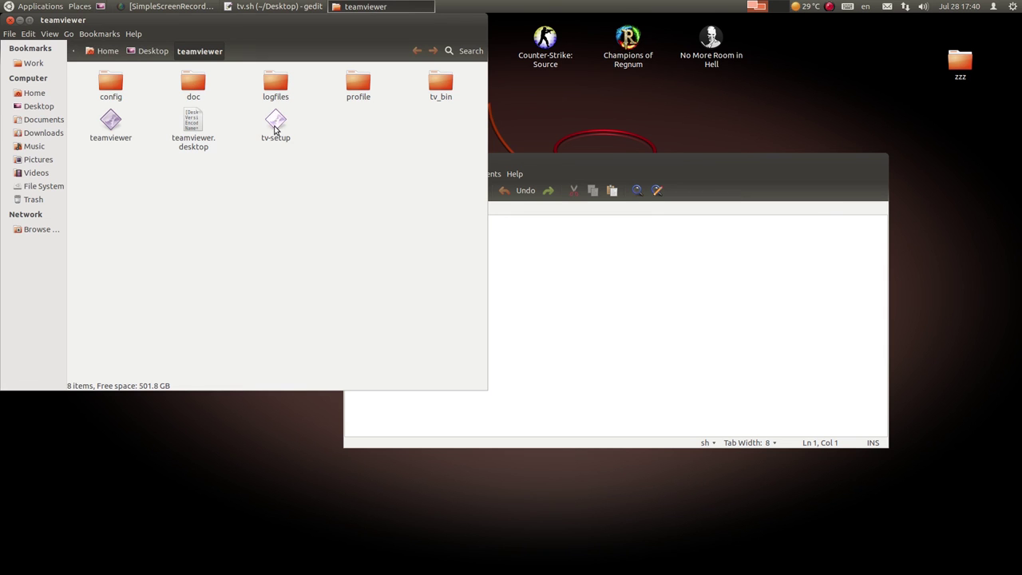
pyautogui.moveTo(118, 126); pyautogui.dragTo(124, 172)
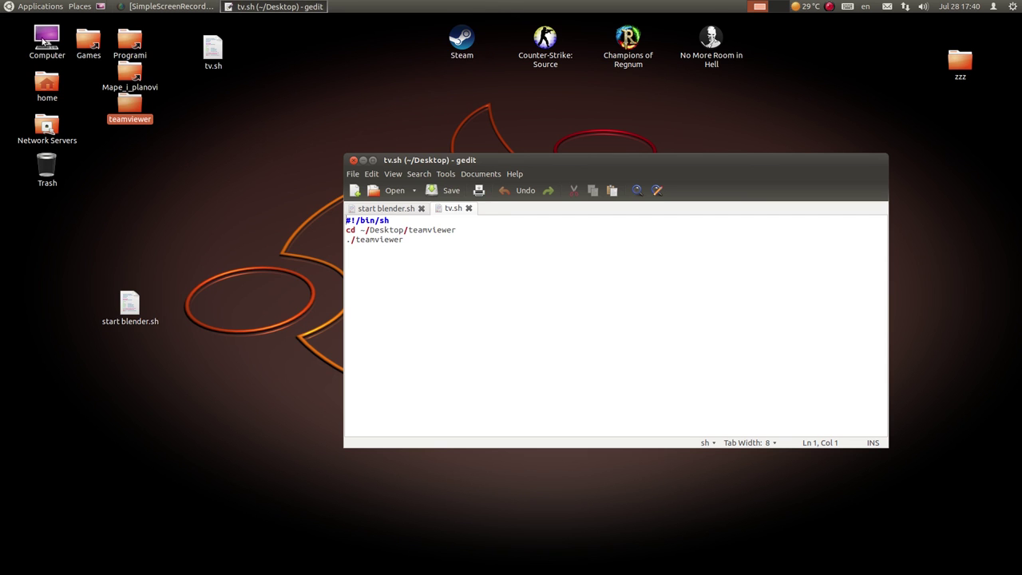
pyautogui.click(9, 19)
pyautogui.moveTo(346, 222); pyautogui.dragTo(400, 221)
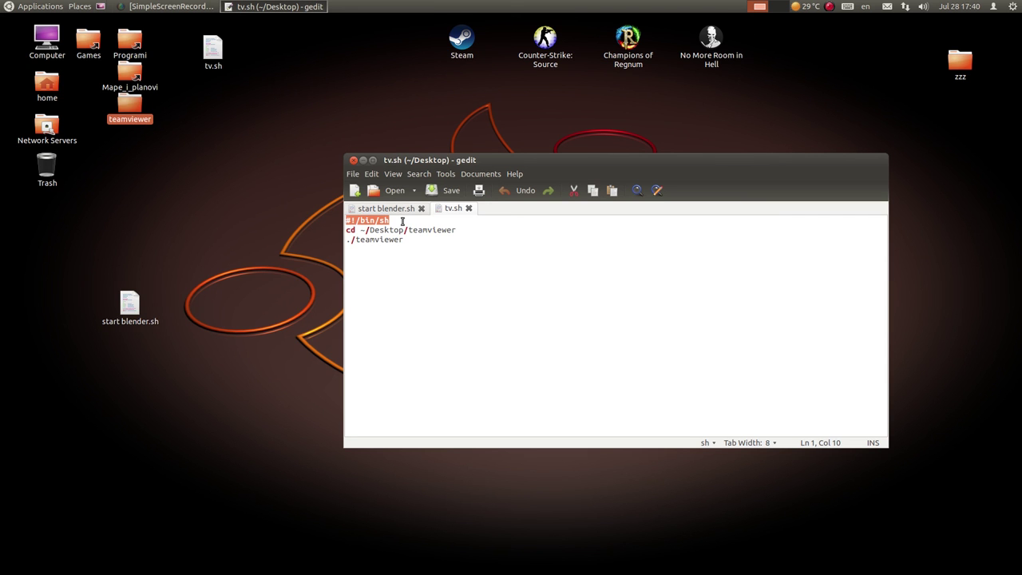
pyautogui.moveTo(393, 222); pyautogui.dragTo(367, 230)
pyautogui.click(360, 225)
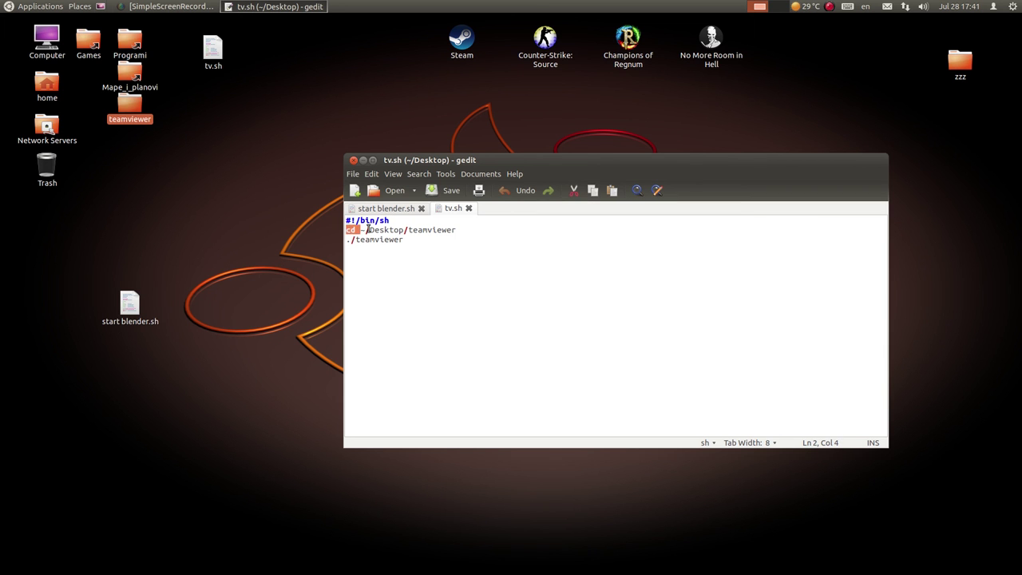
pyautogui.click(359, 230)
pyautogui.moveTo(359, 230); pyautogui.dragTo(462, 229)
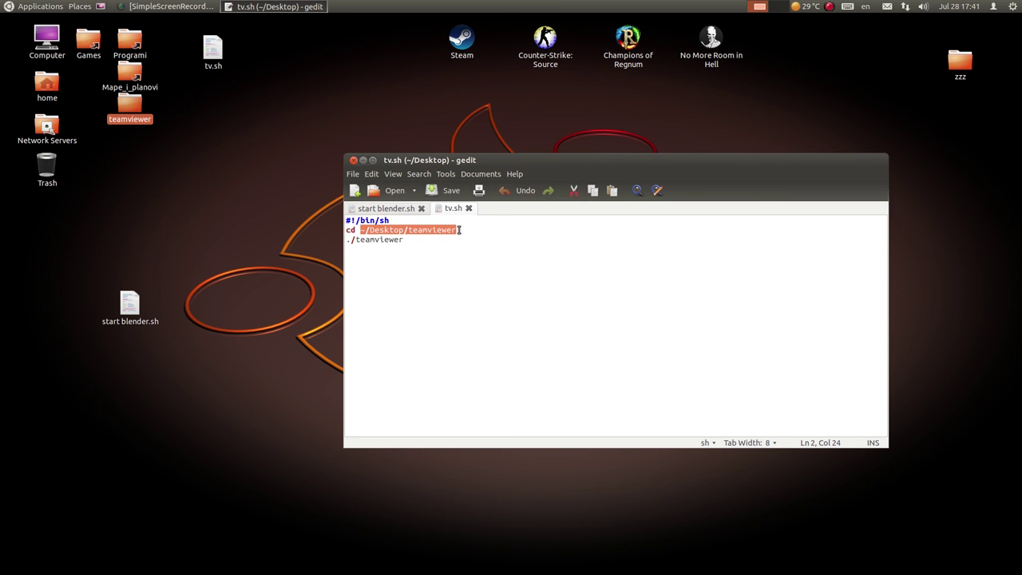
pyautogui.click(459, 230)
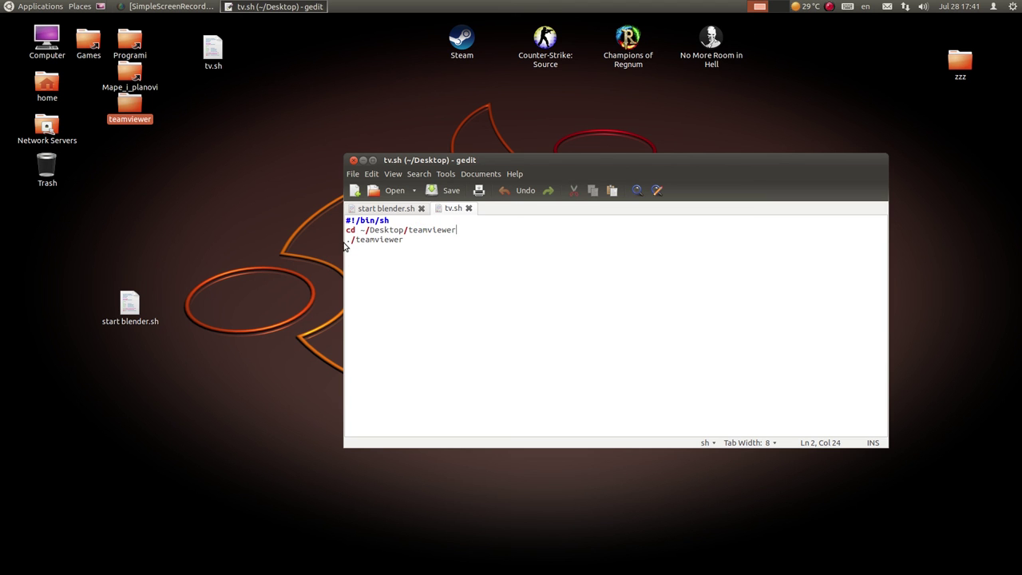
pyautogui.moveTo(346, 242); pyautogui.dragTo(393, 239)
pyautogui.click(394, 241)
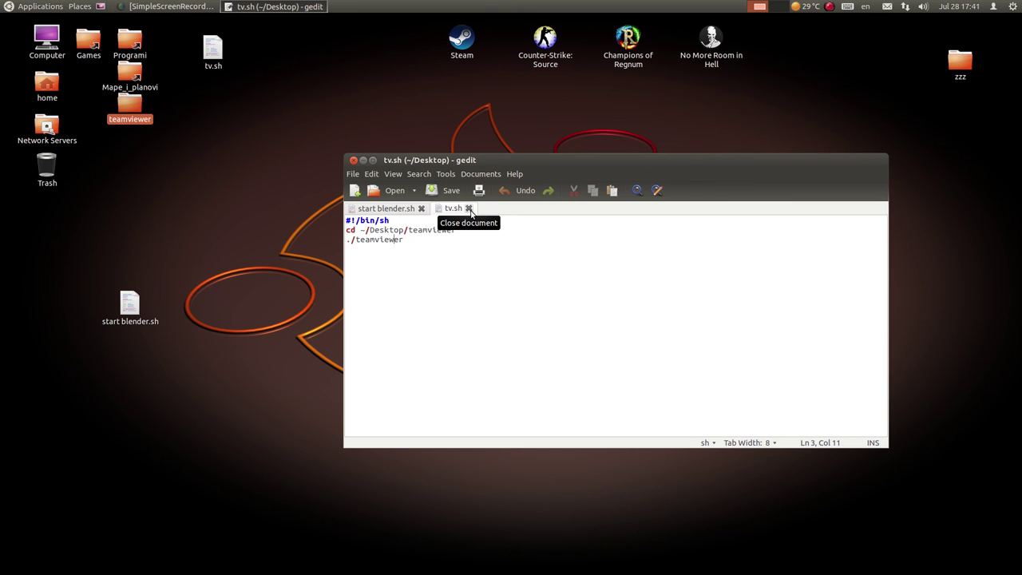
# Close the tv.sh tab, look over the start blender.sh script, then quit gedit.
pyautogui.click(468, 209)
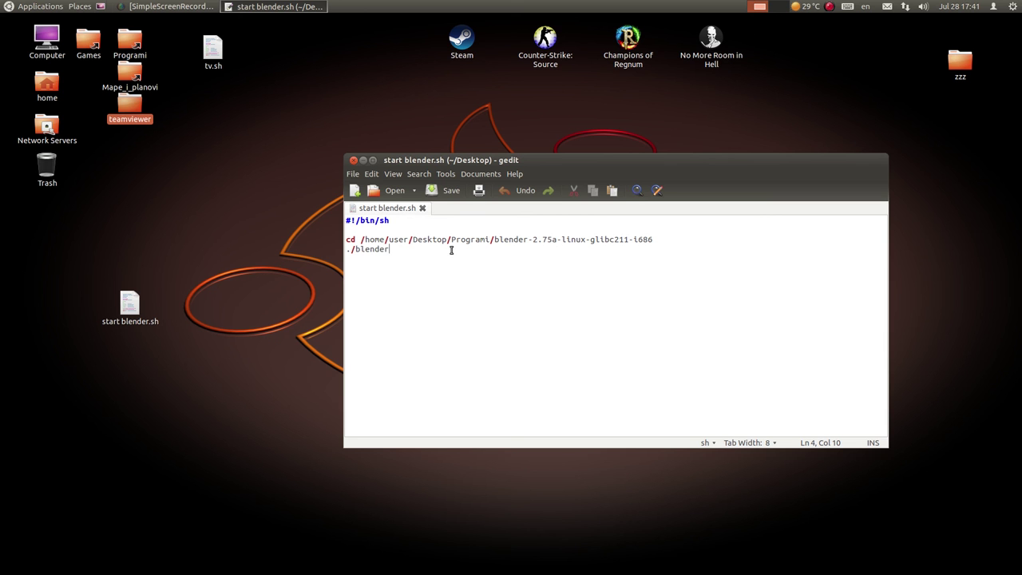
pyautogui.click(349, 221)
pyautogui.moveTo(349, 221)
pyautogui.mouseDown()
pyautogui.moveTo(411, 248)
pyautogui.moveTo(343, 236)
pyautogui.moveTo(343, 225)
pyautogui.mouseUp()
pyautogui.click(411, 249)
pyautogui.click(388, 246)
pyautogui.click(353, 160)
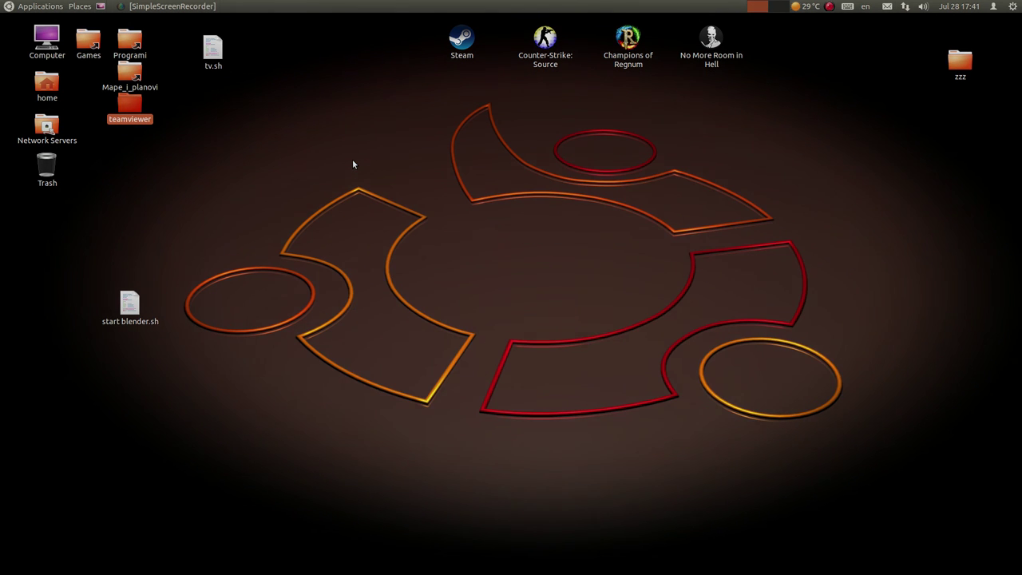